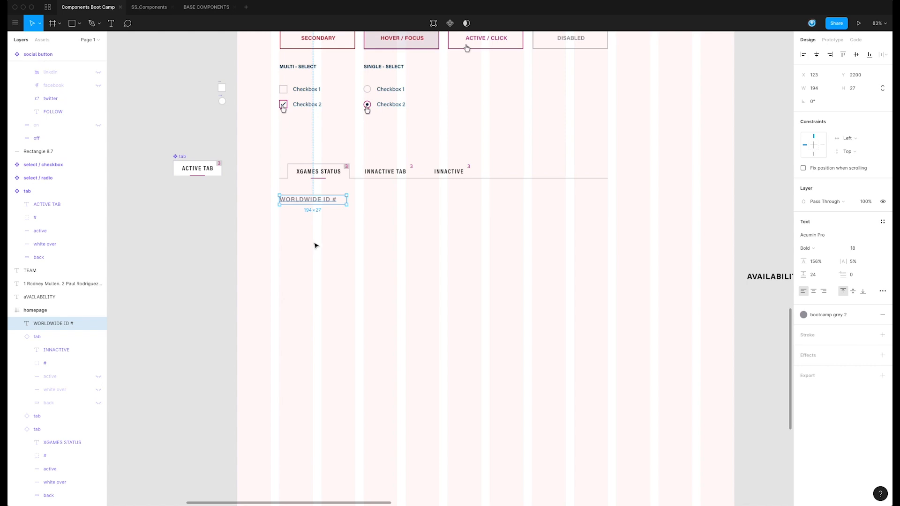
Duplicate the WORLDWIDE ID # header into the second grid column at X 366 and change its text to availability.
{"action": "left_click", "coordinate": [352, 282]}
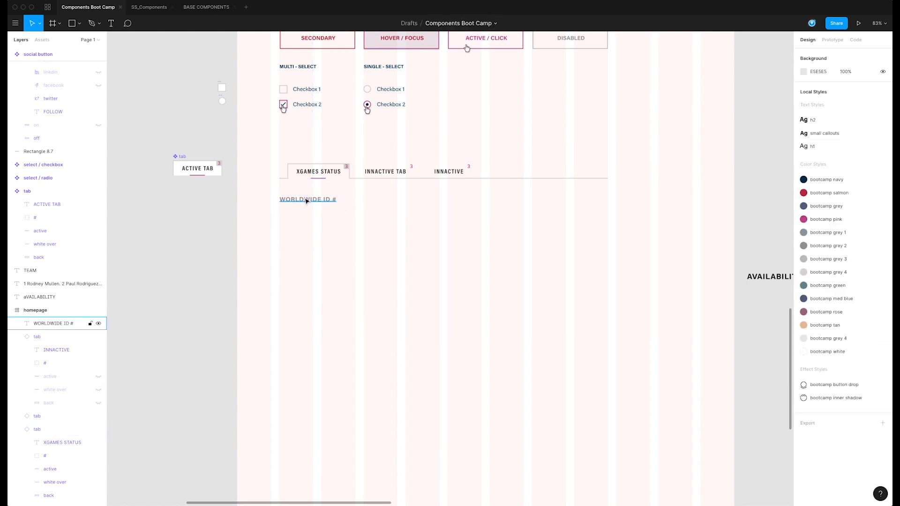
{"action": "left_click_drag", "start_coordinate": [306, 200], "coordinate": [399, 201]}
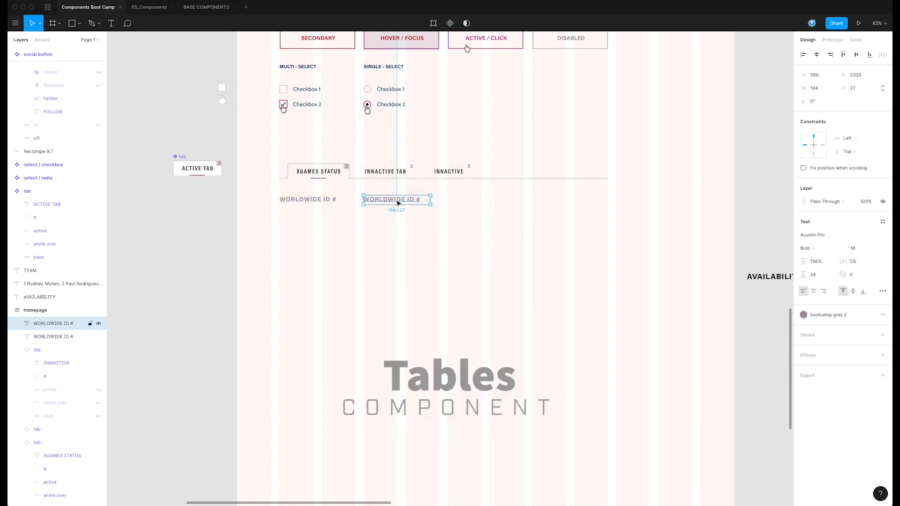
{"action": "double_click", "coordinate": [396, 200]}
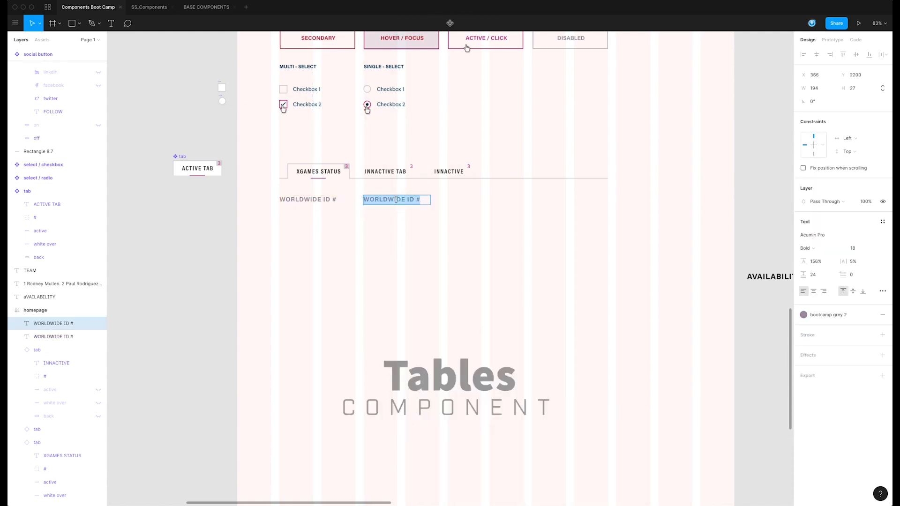
{"action": "type", "text": "avai"}
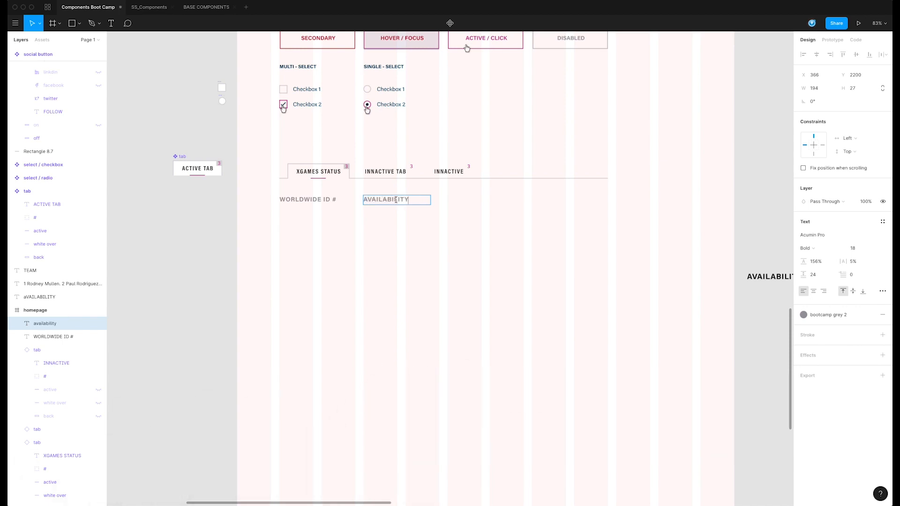
{"action": "left_click", "coordinate": [402, 218]}
Duplicate the availability header into the third grid column at X 614 and change its text to sponsor.
{"action": "left_click", "coordinate": [383, 201]}
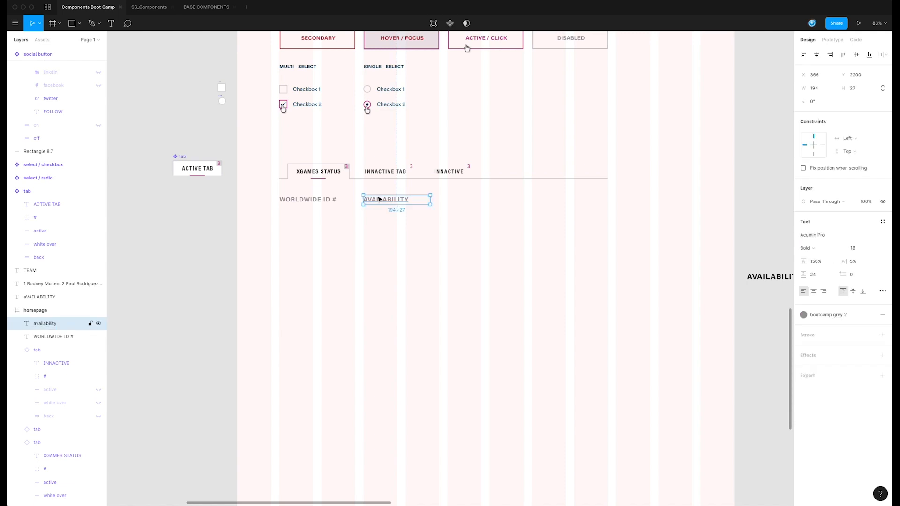
{"action": "left_click_drag", "start_coordinate": [384, 202], "coordinate": [471, 201]}
{"action": "double_click", "coordinate": [469, 200]}
{"action": "type", "text": "spon"}
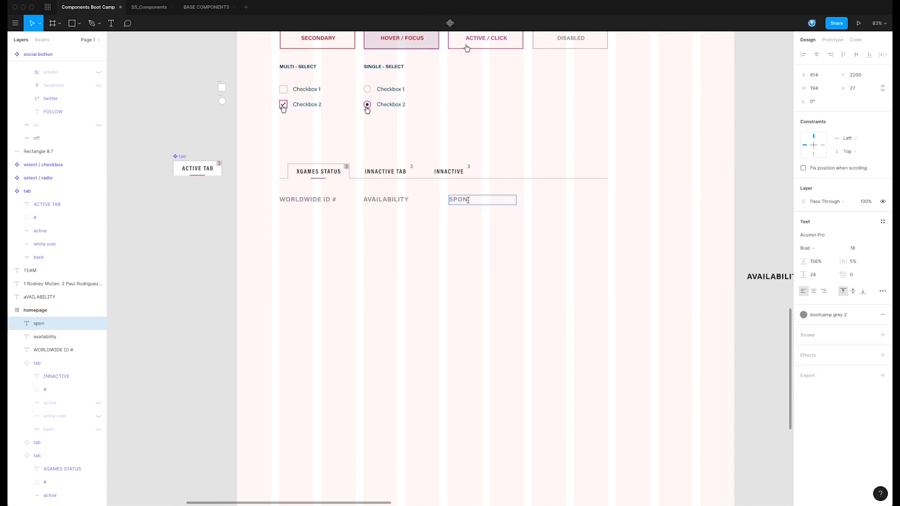
Duplicate the sponsor header into the fourth column at X 862 and rename the third column's header NAME.
{"action": "left_click_drag", "start_coordinate": [474, 203], "coordinate": [558, 202]}
{"action": "double_click", "coordinate": [556, 200]}
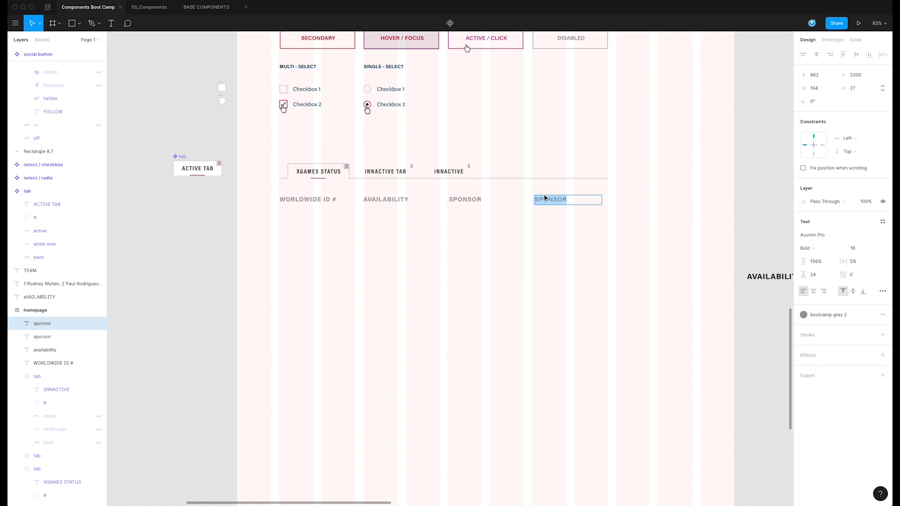
{"action": "key", "text": "Escape"}
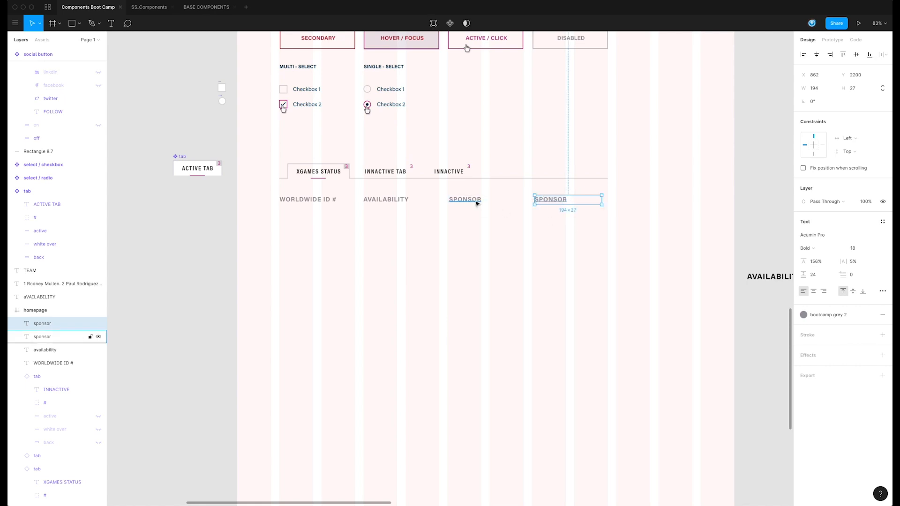
{"action": "left_click", "coordinate": [476, 203]}
{"action": "key", "text": "Return"}
{"action": "type", "text": "NAME"}
{"action": "key", "text": "Escape"}
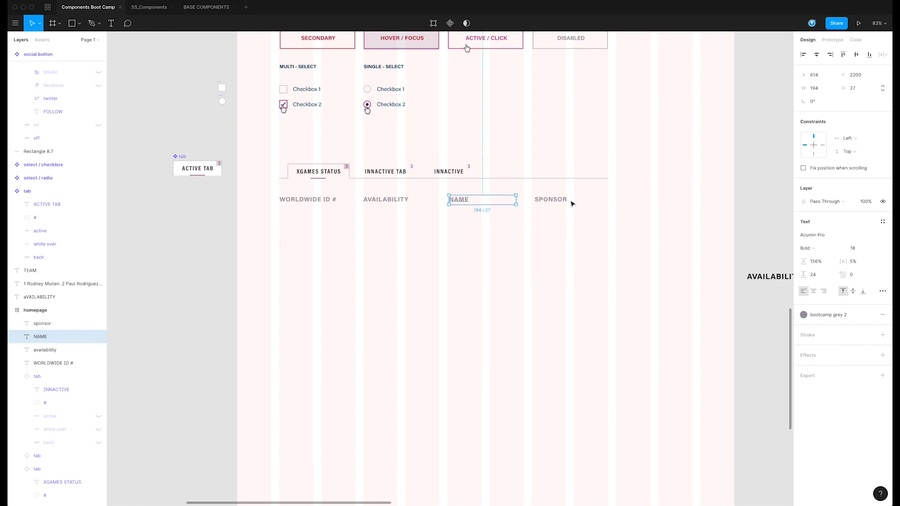
Align the AVAILABILITY and NAME headers with the left edges of their grid columns, placing NAME at X 610.
{"action": "left_click", "coordinate": [562, 203]}
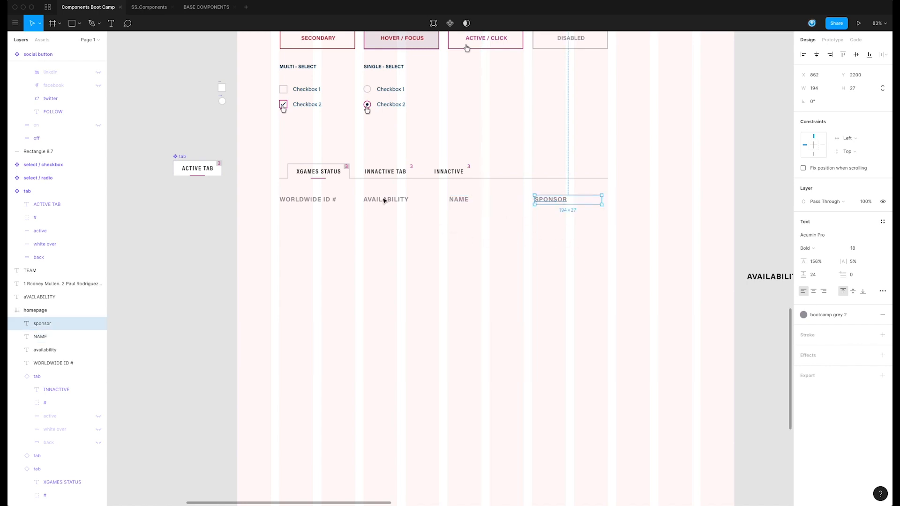
{"action": "left_click_drag", "start_coordinate": [385, 202], "coordinate": [380, 207]}
{"action": "left_click", "coordinate": [377, 232]}
{"action": "left_click_drag", "start_coordinate": [459, 201], "coordinate": [460, 203]}
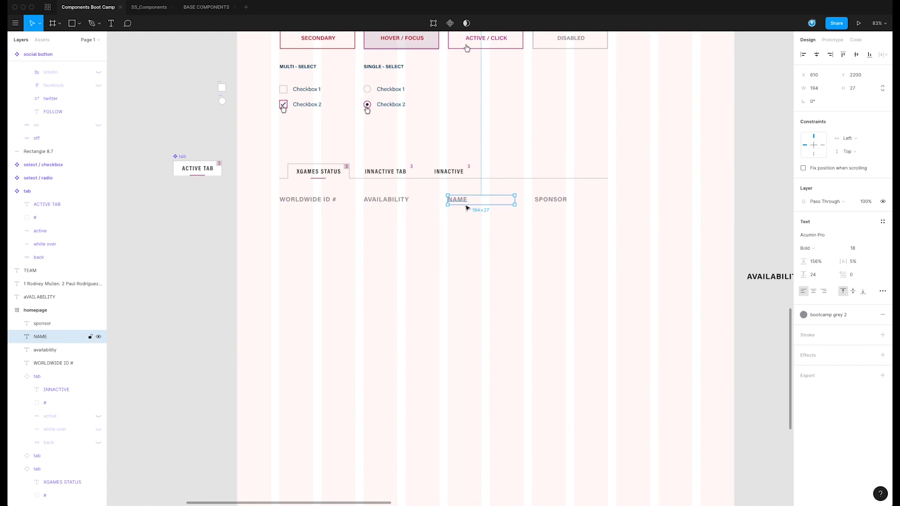
{"action": "left_click", "coordinate": [327, 239]}
Create a new text style named H4 from the WORLDWIDE ID # header.
{"action": "left_click", "coordinate": [316, 201]}
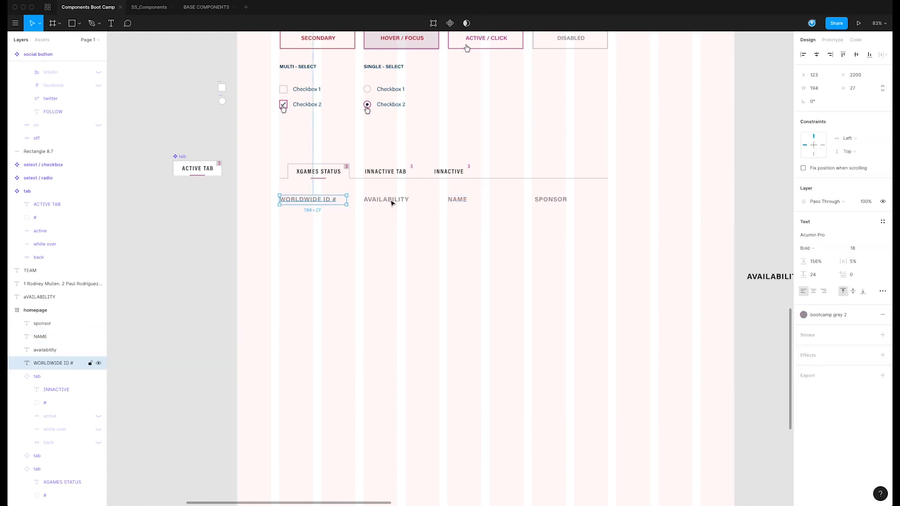
{"action": "left_click", "coordinate": [882, 221]}
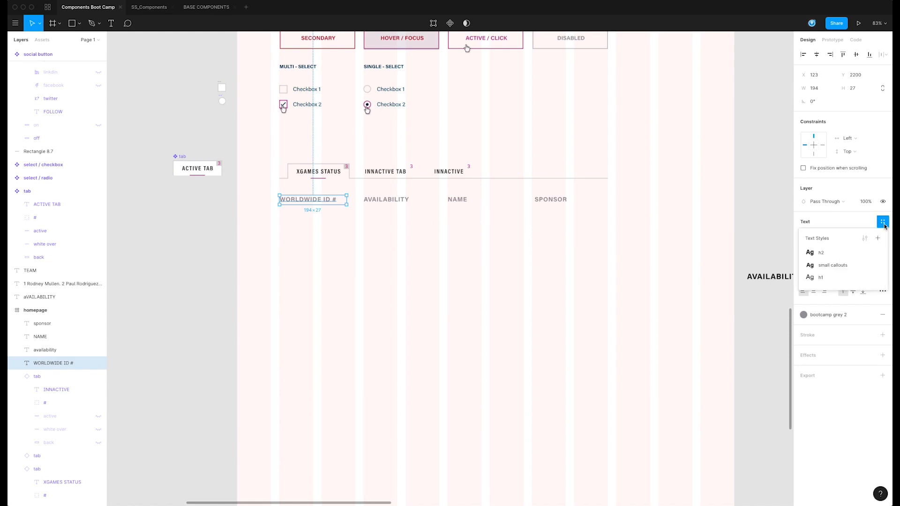
{"action": "left_click", "coordinate": [878, 239]}
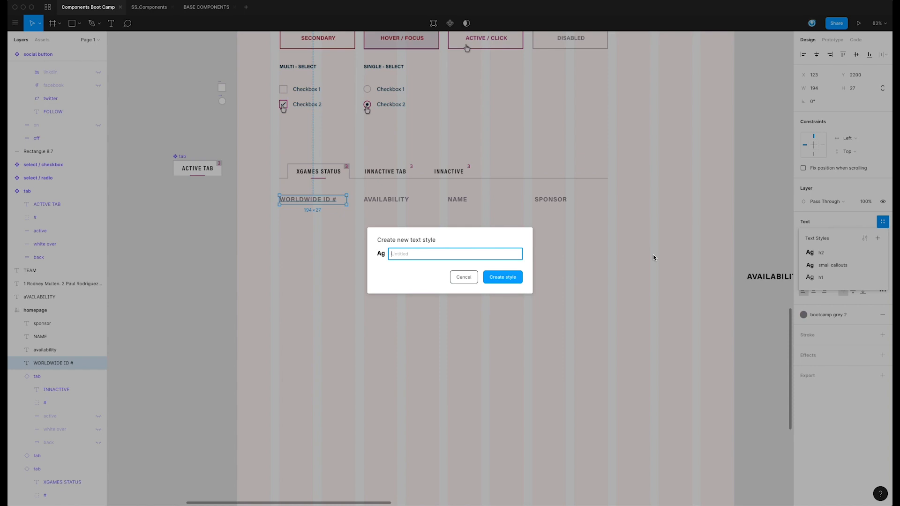
{"action": "type", "text": "H"}
{"action": "left_click", "coordinate": [491, 277]}
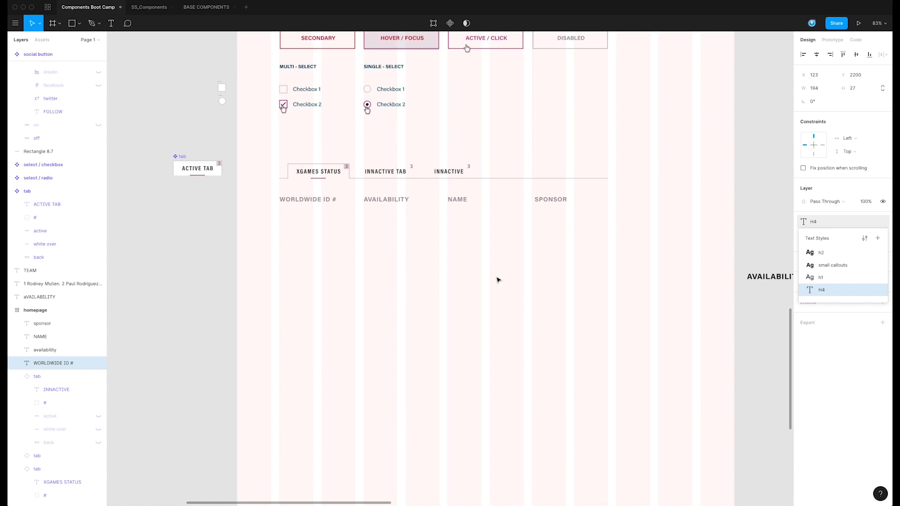
Apply the H4 text style to the AVAILABILITY, NAME and SPONSOR headers together.
{"action": "left_click", "coordinate": [378, 201]}
{"action": "left_click", "coordinate": [458, 200], "text": "shift"}
{"action": "left_click", "coordinate": [547, 203], "text": "shift"}
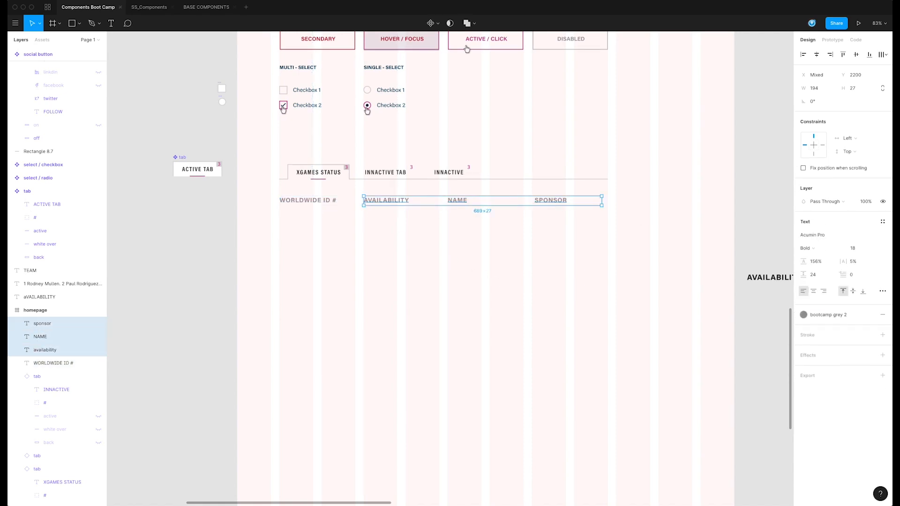
{"action": "left_click", "coordinate": [884, 221]}
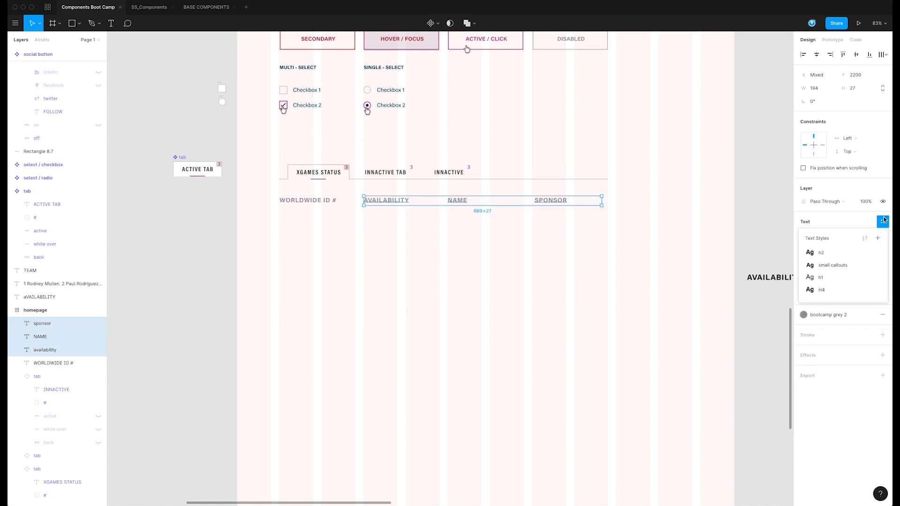
{"action": "left_click", "coordinate": [822, 290]}
{"action": "left_click", "coordinate": [496, 259]}
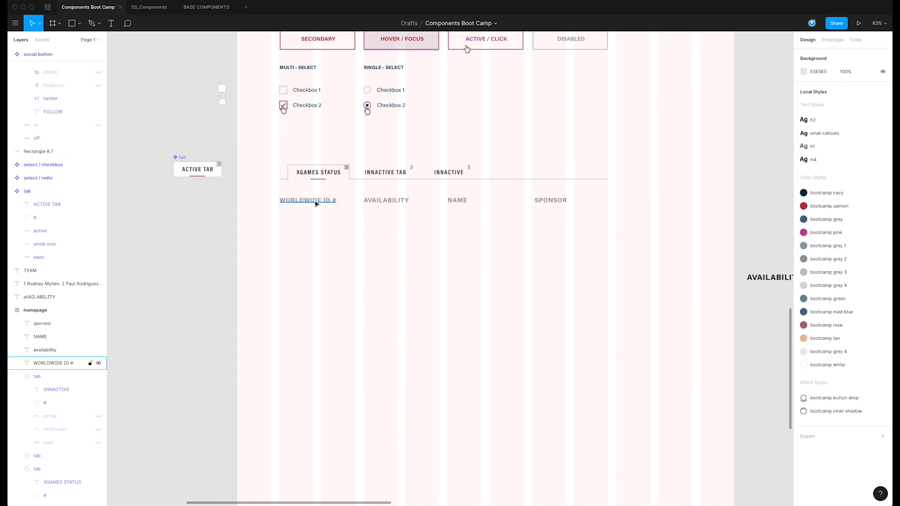
Duplicate the WORLDWIDE ID # header below at Y 2275, detach its text style, and set it to Regular weight, size 16.
{"action": "left_click_drag", "start_coordinate": [316, 207], "coordinate": [316, 229]}
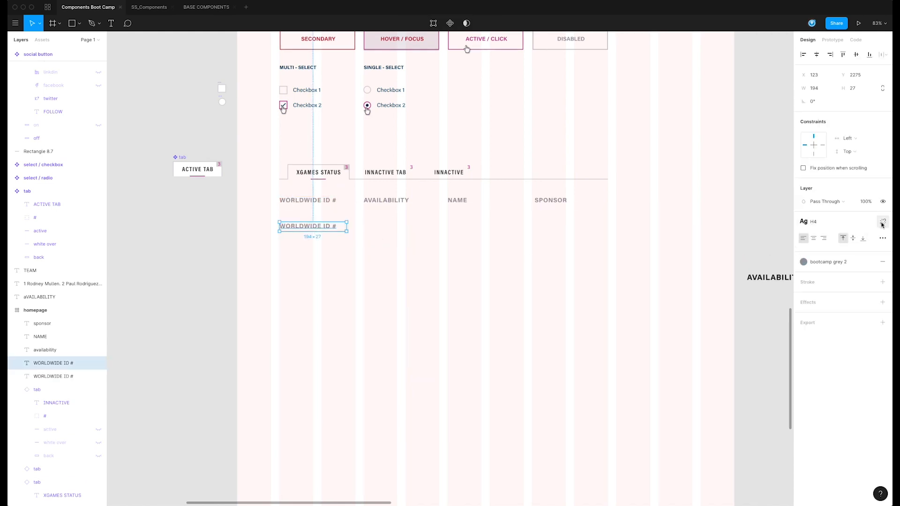
{"action": "left_click", "coordinate": [882, 221]}
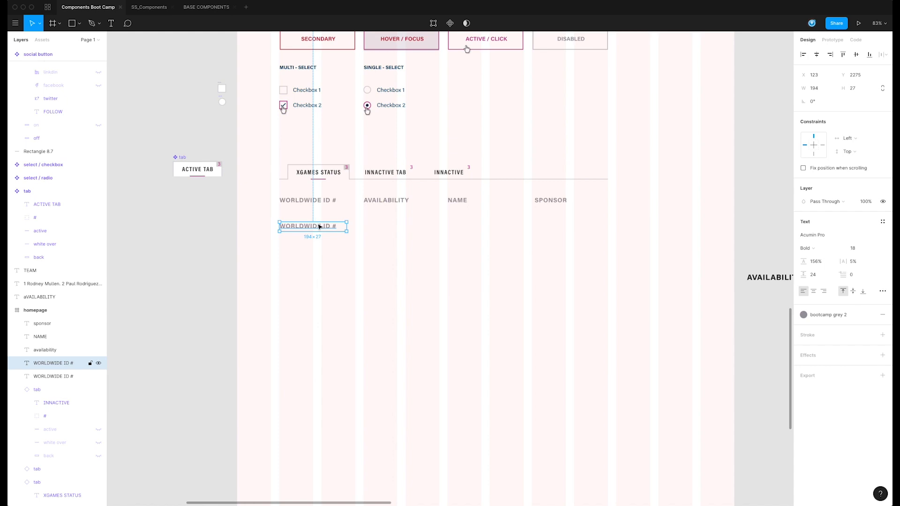
{"action": "left_click", "coordinate": [808, 248]}
{"action": "left_click", "coordinate": [825, 240]}
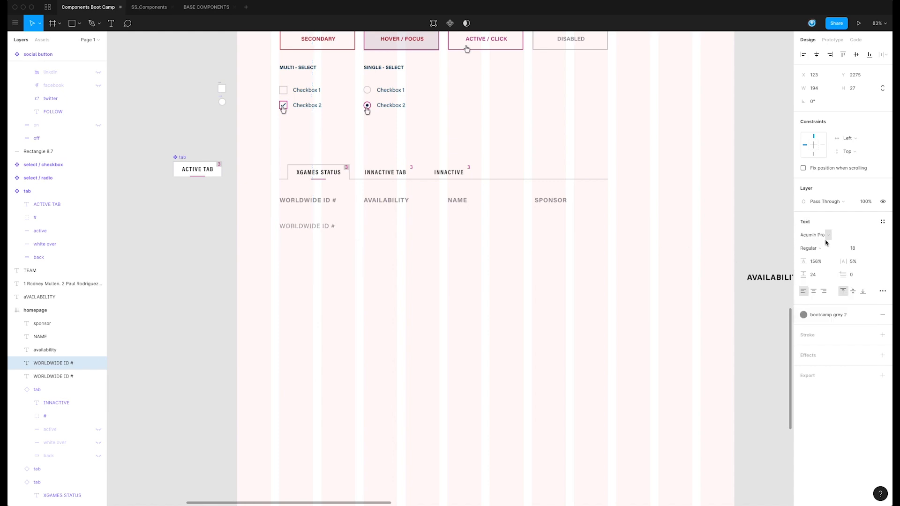
{"action": "left_click", "coordinate": [854, 250]}
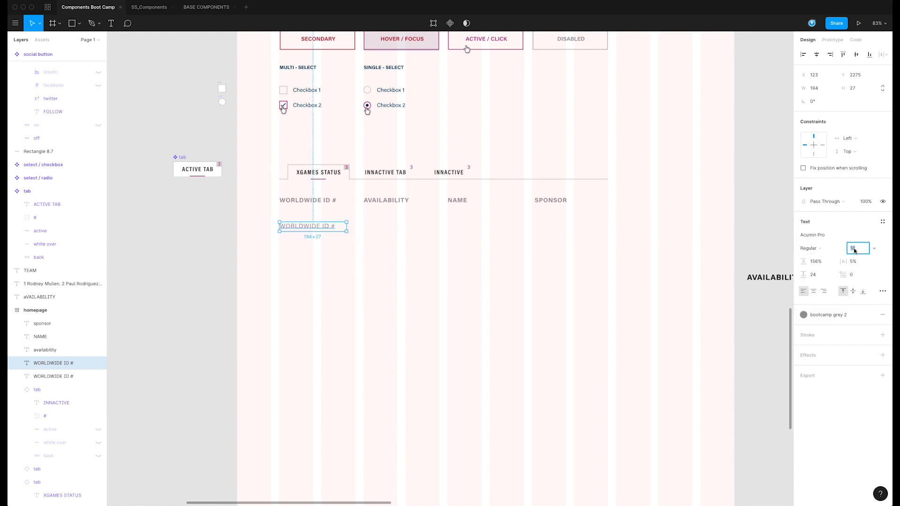
{"action": "type", "text": "16"}
{"action": "key", "text": "Return"}
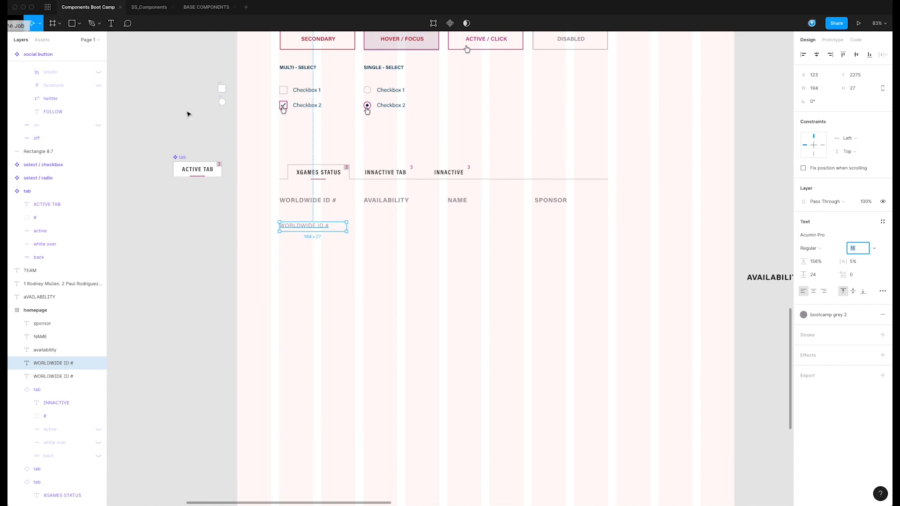
Replace the text of the copy below the WORLDWIDE ID # header with a sample ID number.
{"action": "double_click", "coordinate": [304, 227]}
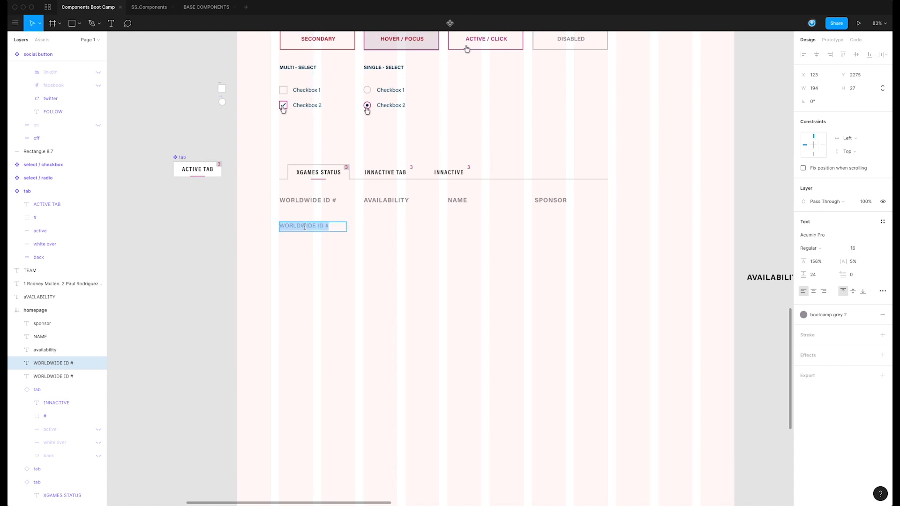
{"action": "type", "text": "12345789-001"}
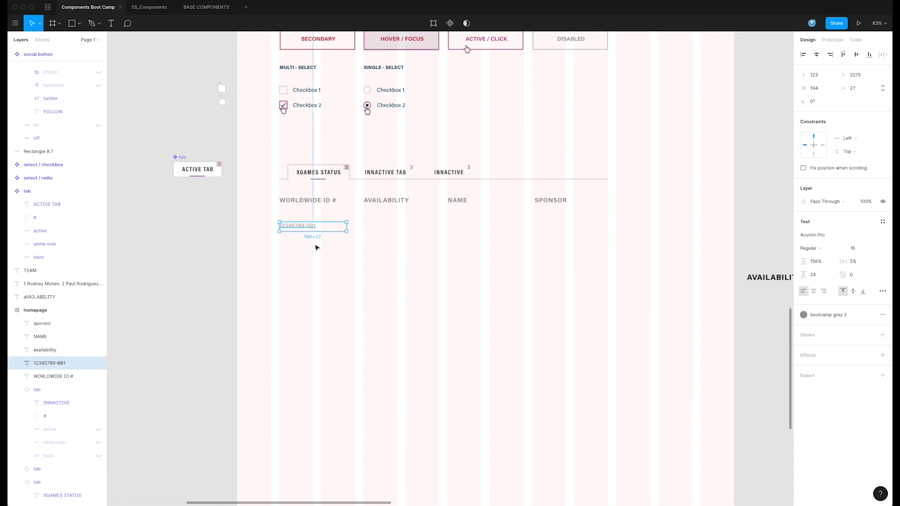
{"action": "left_click", "coordinate": [316, 261]}
Duplicate the sample ID value into the AVAILABILITY column at X 366 and change its text to available.
{"action": "left_click_drag", "start_coordinate": [317, 227], "coordinate": [395, 228], "text": "alt"}
{"action": "left_click", "coordinate": [386, 260]}
{"action": "left_click", "coordinate": [392, 227]}
{"action": "double_click", "coordinate": [389, 227]}
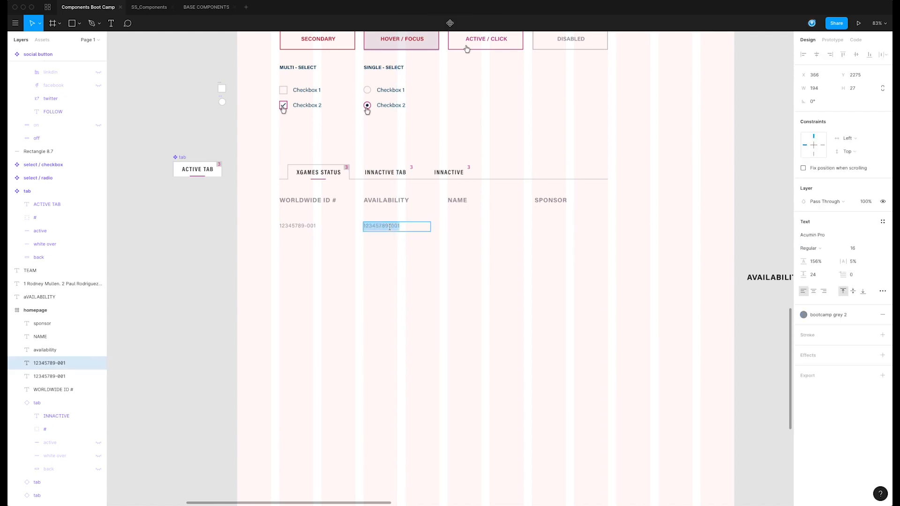
{"action": "type", "text": "Rea"}
{"action": "key", "text": "super+a"}
{"action": "type", "text": "availabl"}
{"action": "key", "text": "Escape"}
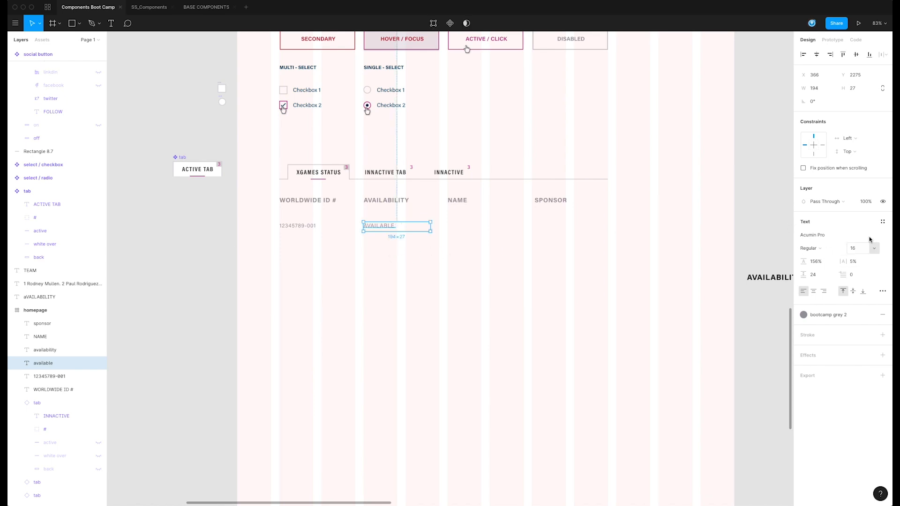
Turn off the uppercase letter case for the value under the AVAILABILITY header.
{"action": "left_click", "coordinate": [332, 228], "text": "shift"}
{"action": "left_click", "coordinate": [885, 237]}
{"action": "left_click", "coordinate": [854, 235]}
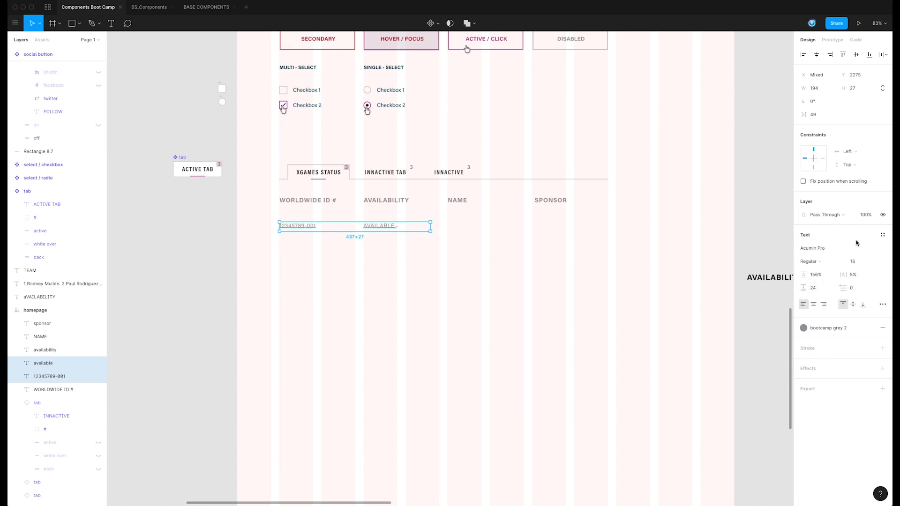
{"action": "left_click", "coordinate": [670, 271]}
{"action": "left_click", "coordinate": [379, 226]}
{"action": "left_click", "coordinate": [883, 291]}
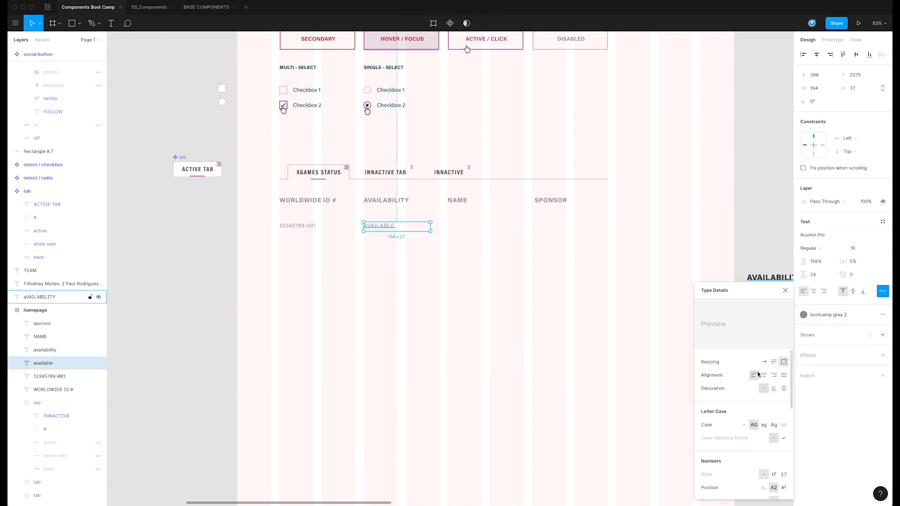
{"action": "left_click", "coordinate": [763, 425]}
Retype the value under the AVAILABILITY header as Available with a capital A.
{"action": "left_click", "coordinate": [380, 266]}
{"action": "double_click", "coordinate": [367, 226]}
{"action": "type", "text": "Available"}
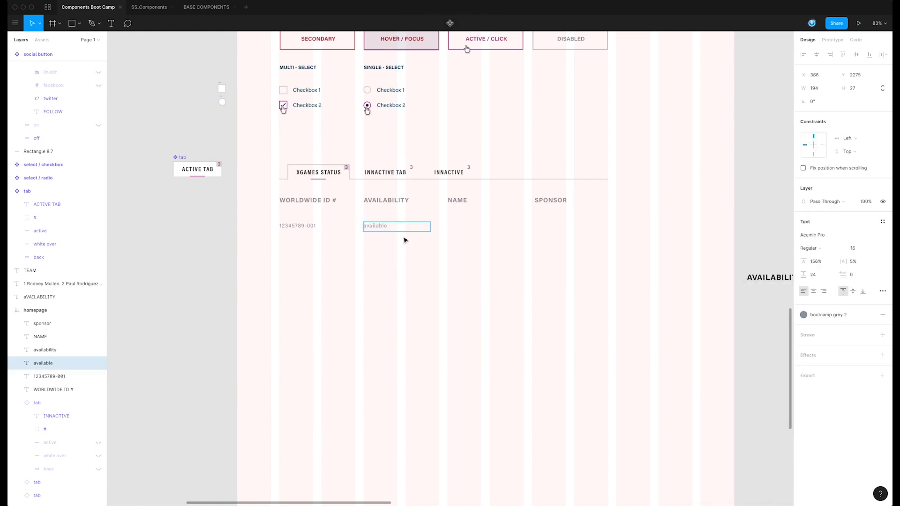
{"action": "key", "text": "Escape"}
Check the letter case settings in the type details of the sample ID value.
{"action": "left_click", "coordinate": [295, 226]}
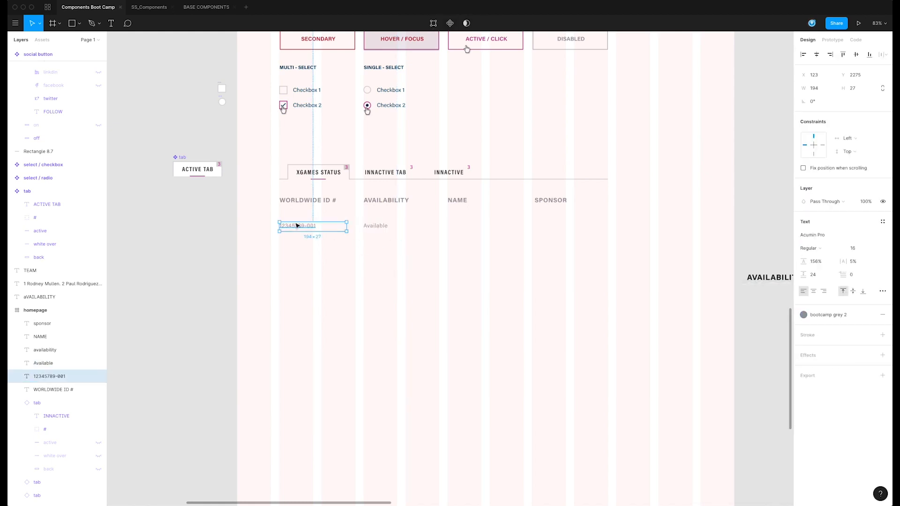
{"action": "left_click", "coordinate": [883, 291]}
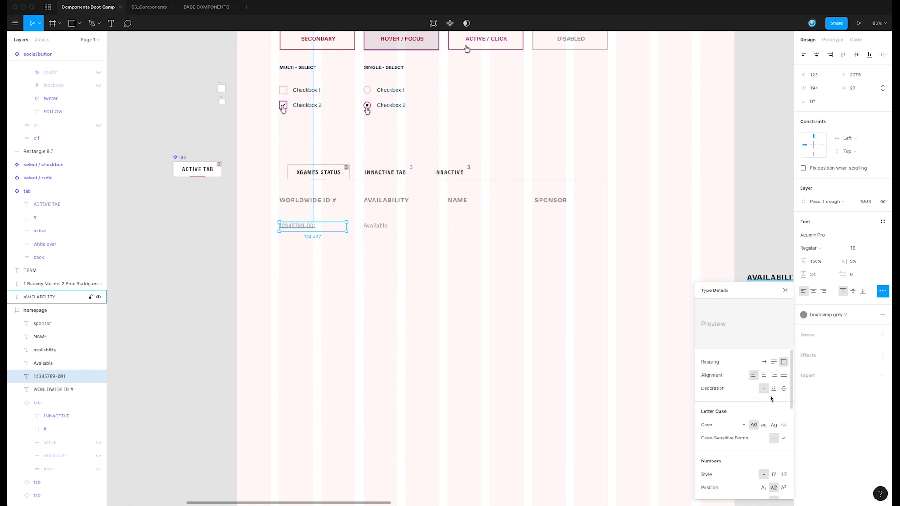
{"action": "left_click", "coordinate": [489, 351]}
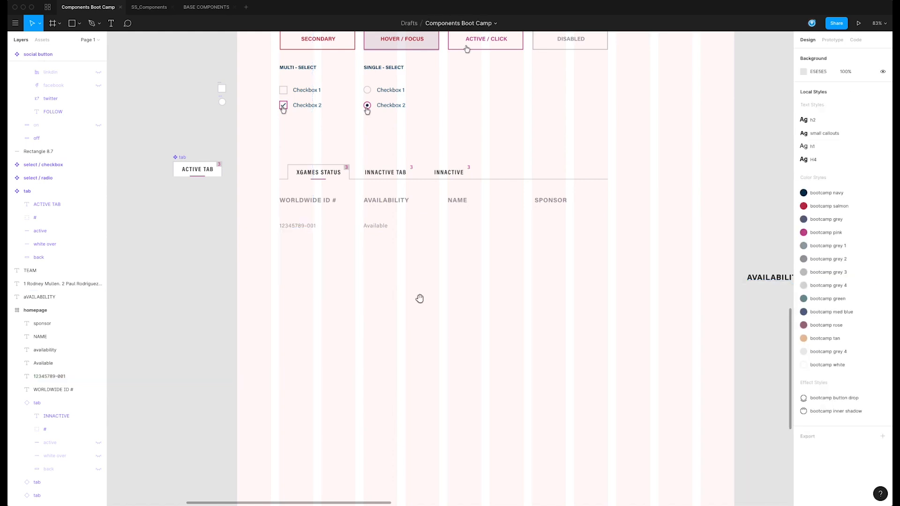
Move the sample ID and Available values together up toward their column headers, to Y 2260.
{"action": "scroll", "coordinate": [418, 297], "scroll_direction": "down", "scroll_amount": 1}
{"action": "scroll", "coordinate": [417, 297], "scroll_direction": "right", "scroll_amount": 1}
{"action": "left_click_drag", "start_coordinate": [398, 243], "coordinate": [275, 208]}
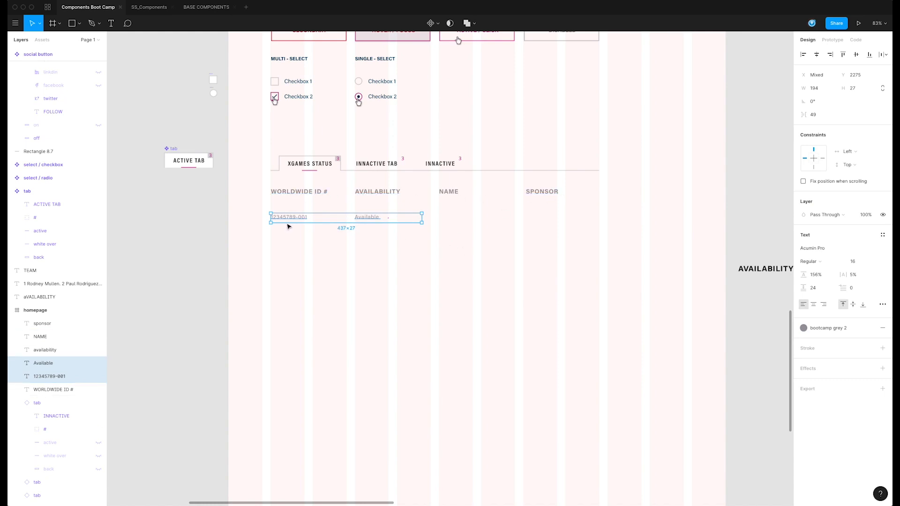
{"action": "left_click_drag", "start_coordinate": [295, 216], "coordinate": [295, 198]}
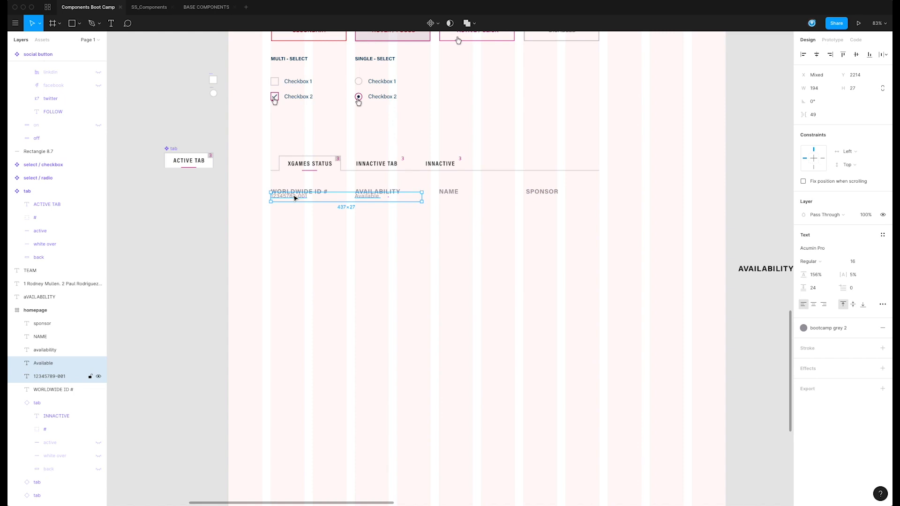
{"action": "left_click_drag", "start_coordinate": [295, 198], "coordinate": [293, 195]}
{"action": "key", "text": "shift+Down"}
{"action": "key", "text": "shift+Down"}
{"action": "key", "text": "shift+Down"}
{"action": "key", "text": "shift+Down"}
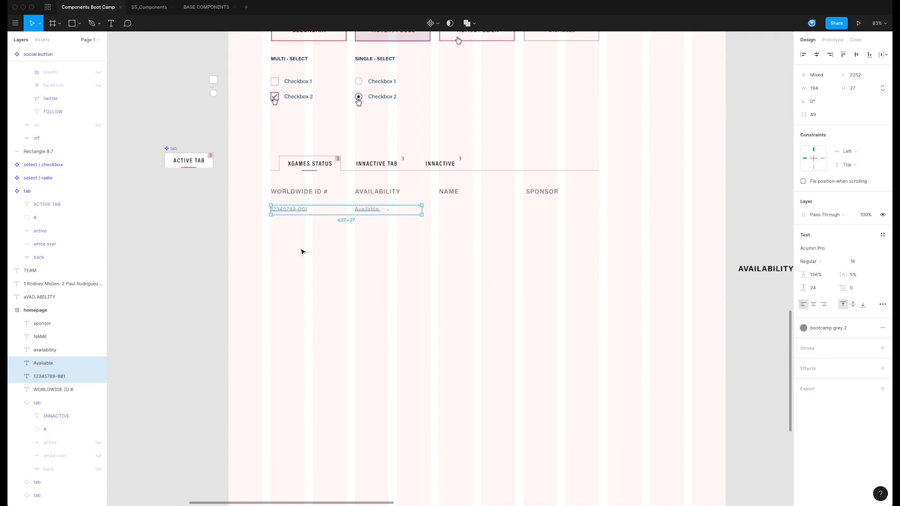
{"action": "left_click", "coordinate": [335, 231]}
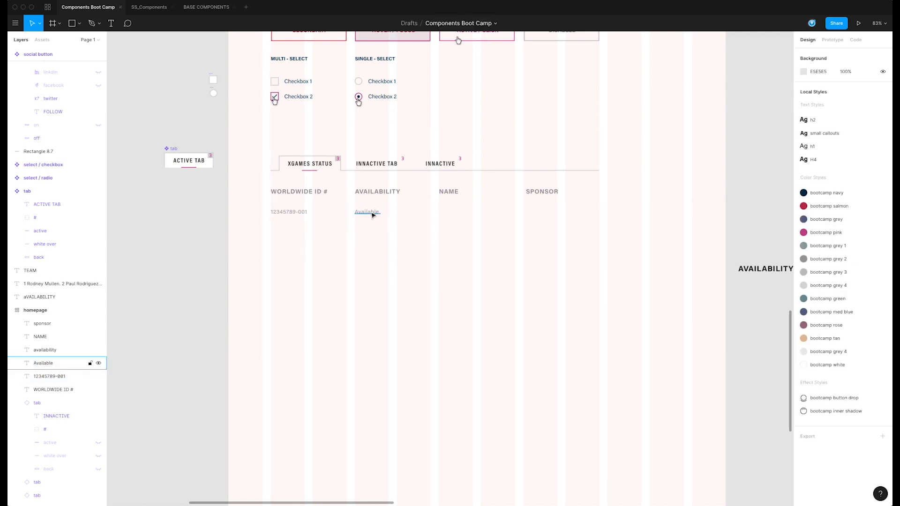
Apply the bootcamp navy color style to the sample ID and Available values.
{"action": "left_click_drag", "start_coordinate": [403, 229], "coordinate": [269, 206]}
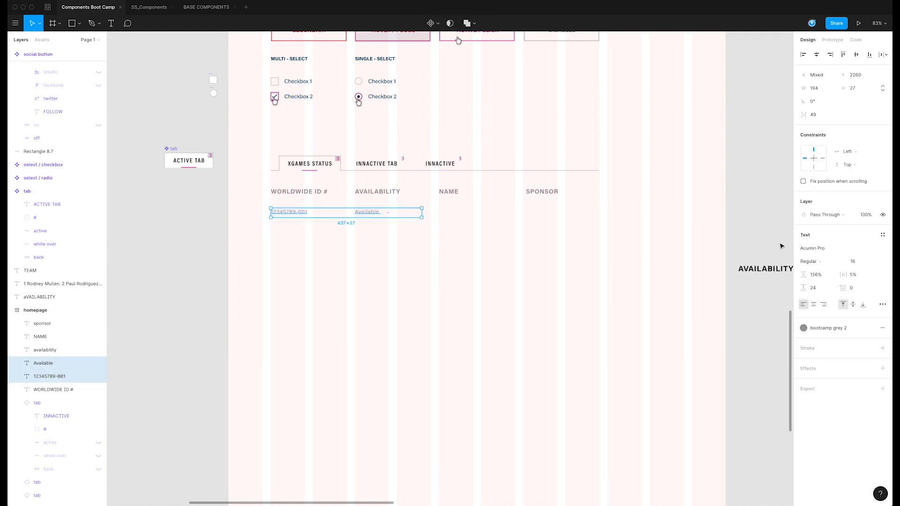
{"action": "left_click", "coordinate": [850, 329]}
{"action": "left_click", "coordinate": [811, 360]}
{"action": "left_click", "coordinate": [375, 264]}
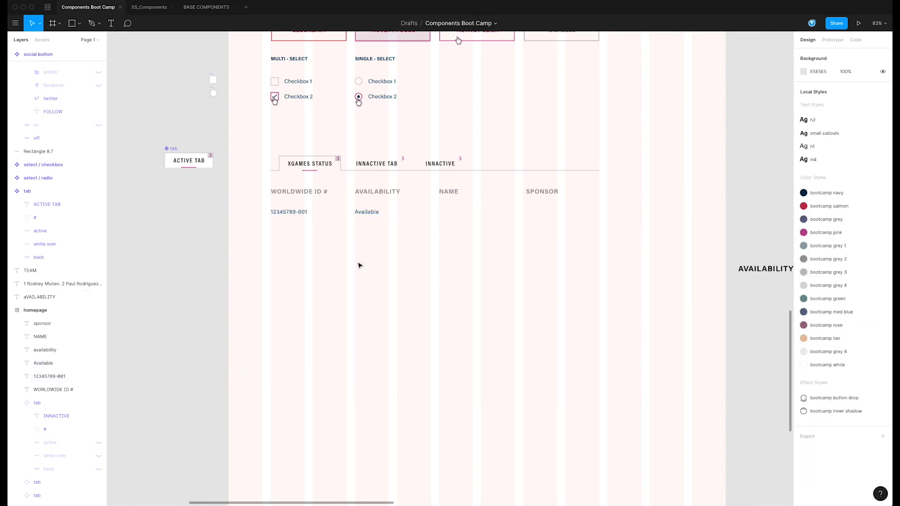
{"action": "left_click_drag", "start_coordinate": [349, 258], "coordinate": [353, 275]}
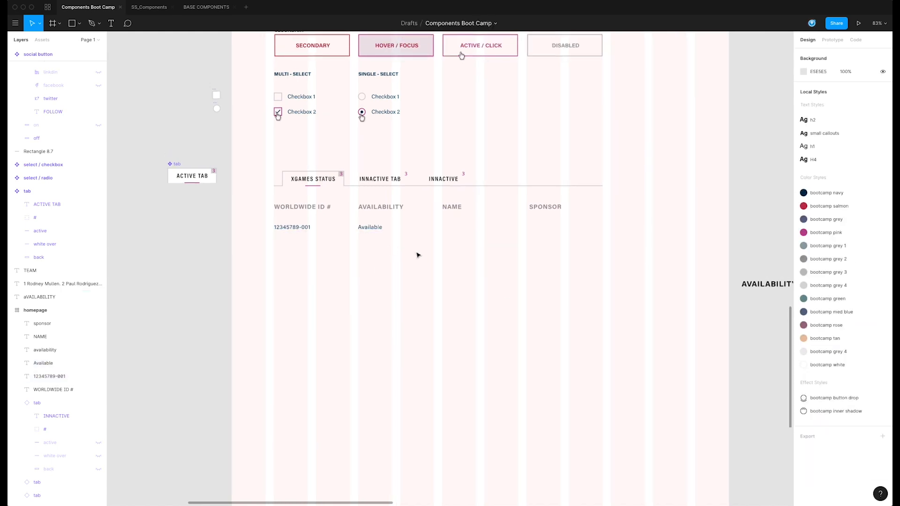
Create a STATUS header at X 965 from a copy of the SPONSOR header, and duplicate the Available value beneath it.
{"action": "double_click", "coordinate": [374, 228]}
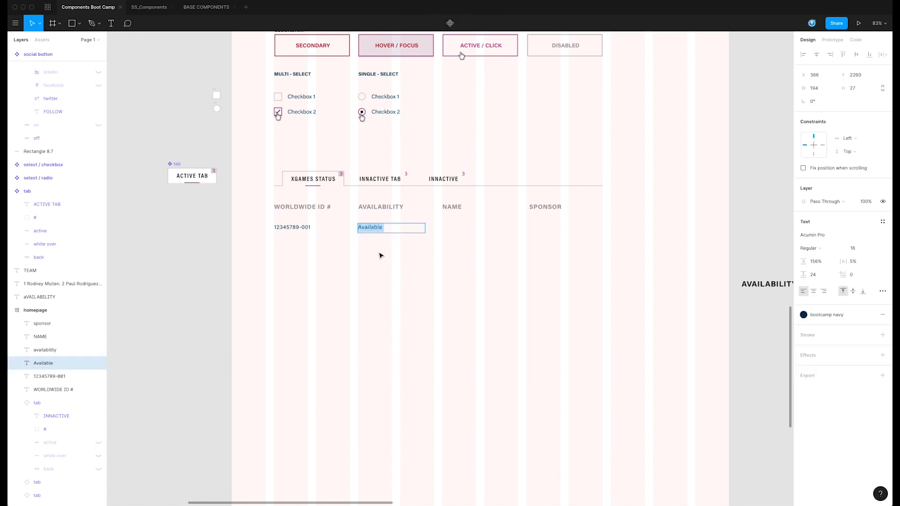
{"action": "key", "text": "Escape"}
{"action": "left_click_drag", "start_coordinate": [510, 261], "coordinate": [487, 268]}
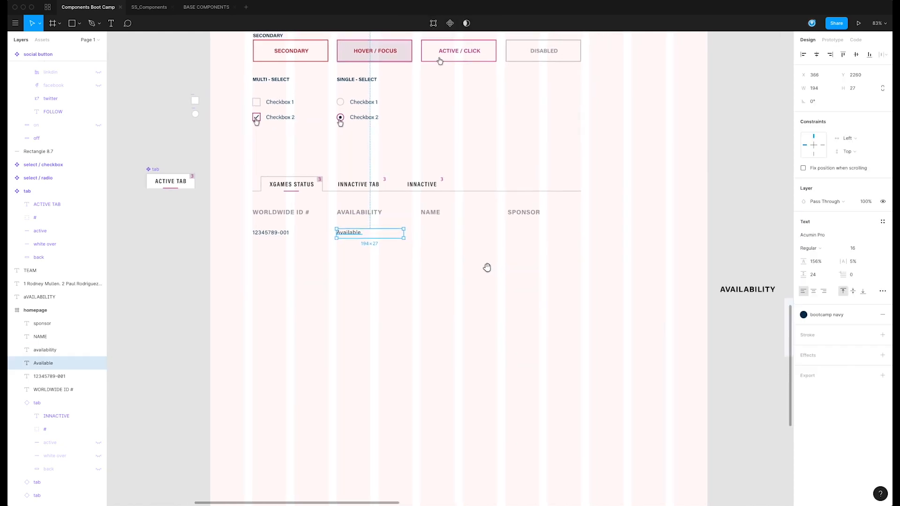
{"action": "left_click_drag", "start_coordinate": [522, 213], "coordinate": [576, 214]}
{"action": "double_click", "coordinate": [560, 212]}
{"action": "type", "text": "STATUS"}
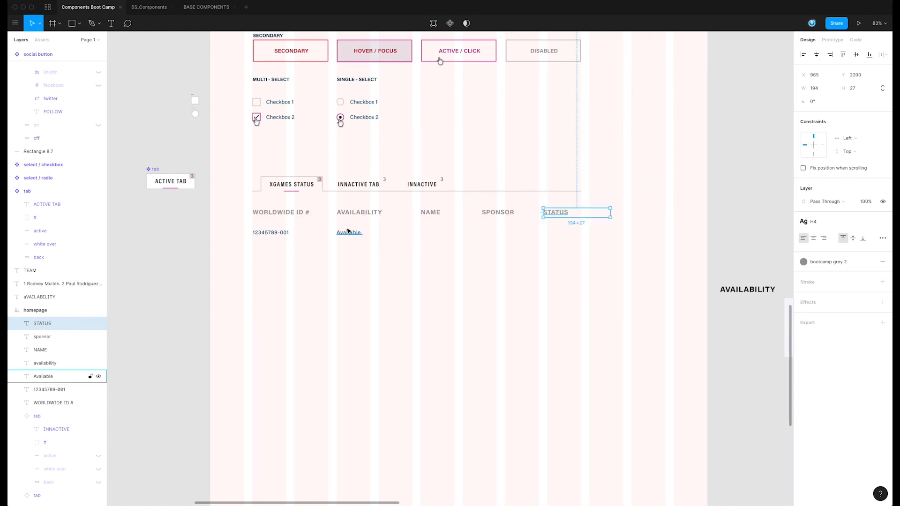
{"action": "left_click_drag", "start_coordinate": [348, 233], "coordinate": [556, 239]}
{"action": "left_click", "coordinate": [531, 261]}
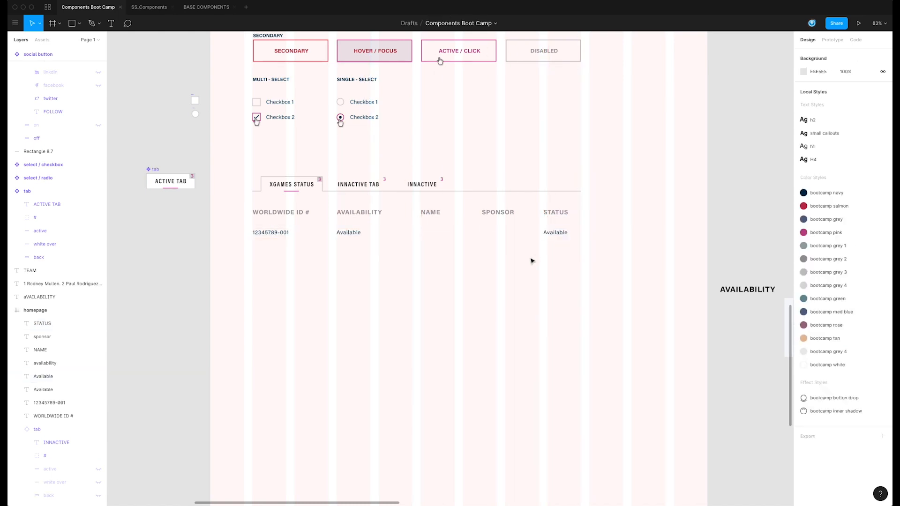
Change the AVAILABILITY header to DATE and the value beneath it to 7/18/2019.
{"action": "left_click", "coordinate": [347, 234]}
{"action": "left_click", "coordinate": [362, 212]}
{"action": "double_click", "coordinate": [362, 212]}
{"action": "type", "text": "DA"}
{"action": "left_click", "coordinate": [344, 232]}
{"action": "double_click", "coordinate": [344, 233]}
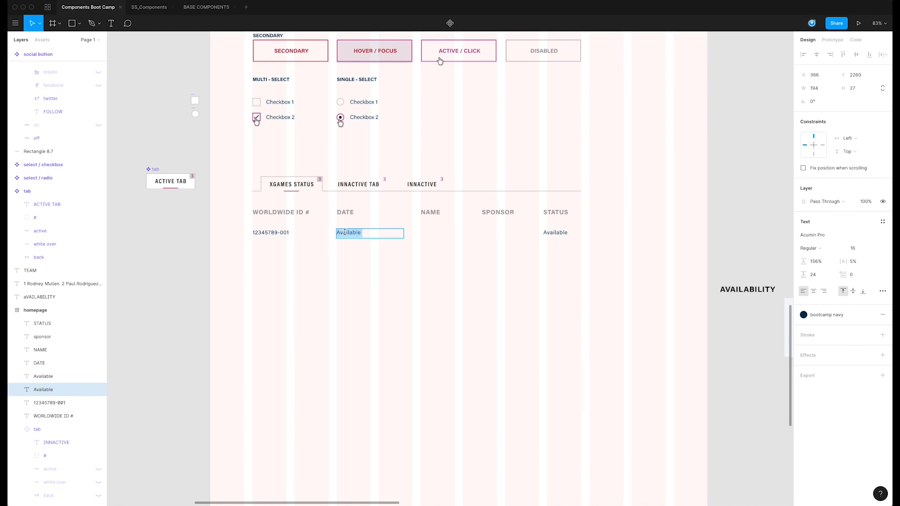
{"action": "type", "text": "7"}
{"action": "left_click", "coordinate": [390, 267]}
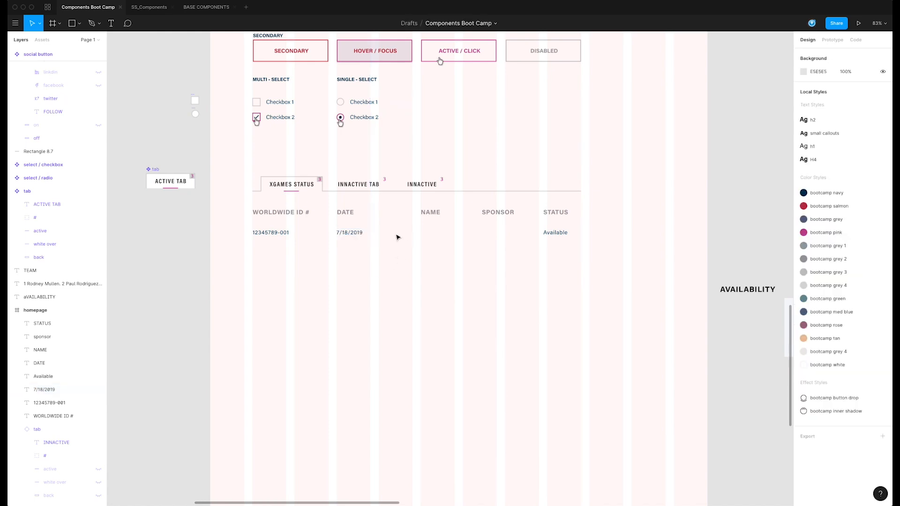
Narrow the date value's text box to a width of 98 and move the NAME header left to X 529.
{"action": "left_click", "coordinate": [347, 233]}
{"action": "left_click", "coordinate": [405, 237]}
{"action": "left_click", "coordinate": [403, 233]}
{"action": "left_click_drag", "start_coordinate": [404, 233], "coordinate": [371, 232]}
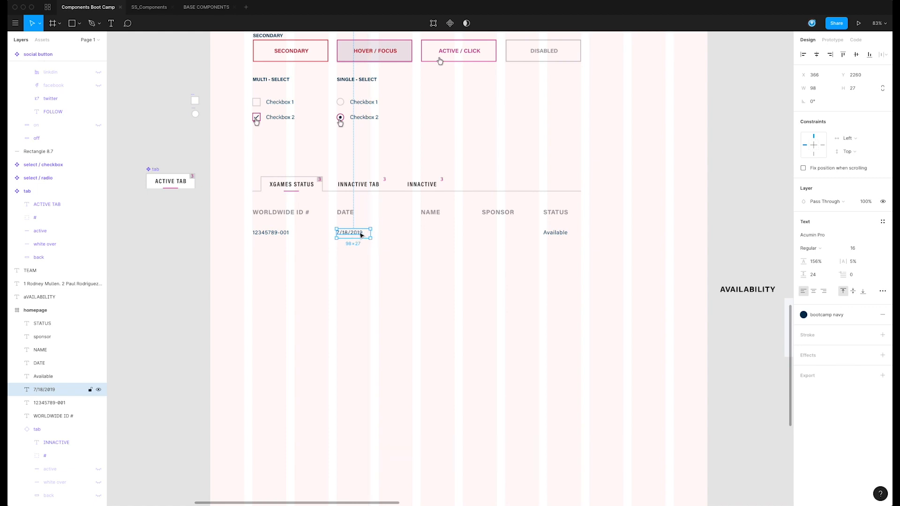
{"action": "left_click_drag", "start_coordinate": [434, 214], "coordinate": [408, 214]}
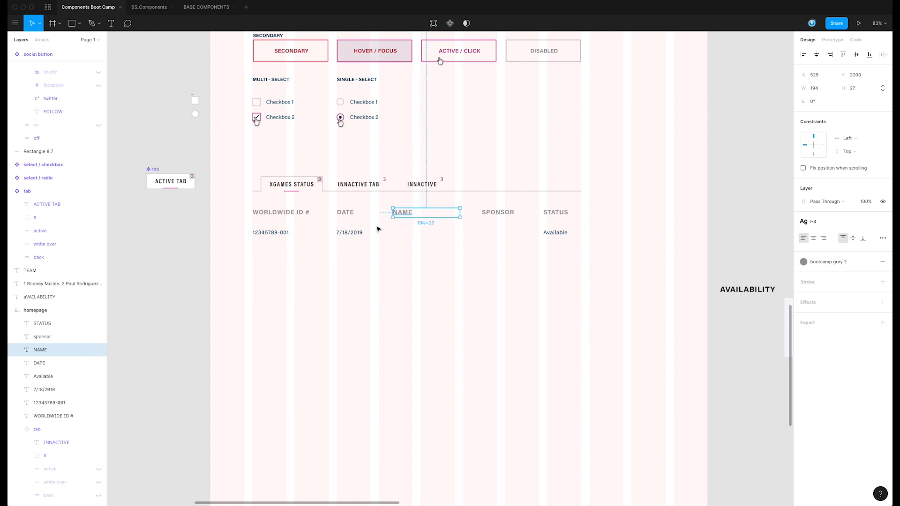
{"action": "left_click", "coordinate": [417, 248]}
Duplicate the date value under the NAME header at X 529, change it to Rodney Mullen, and widen its text box.
{"action": "left_click", "coordinate": [356, 235]}
{"action": "left_click_drag", "start_coordinate": [355, 234], "coordinate": [411, 242]}
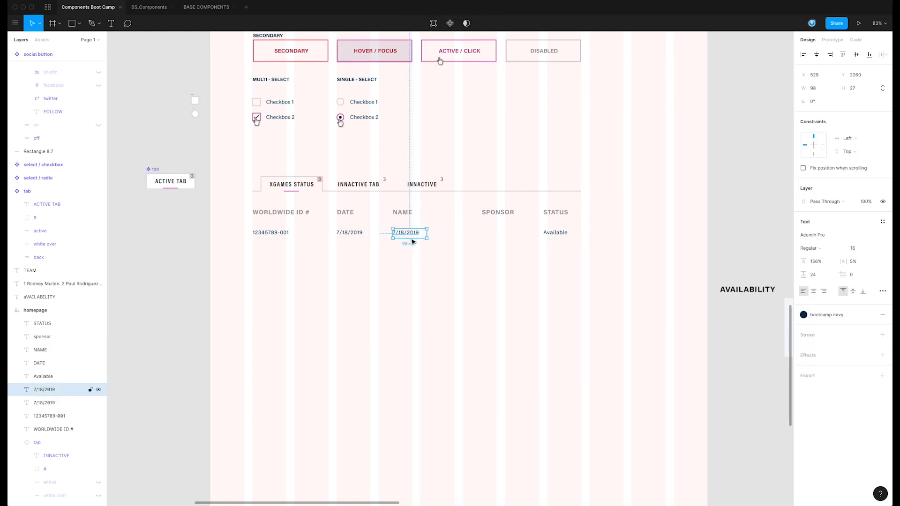
{"action": "left_click_drag", "start_coordinate": [546, 296], "coordinate": [490, 273]}
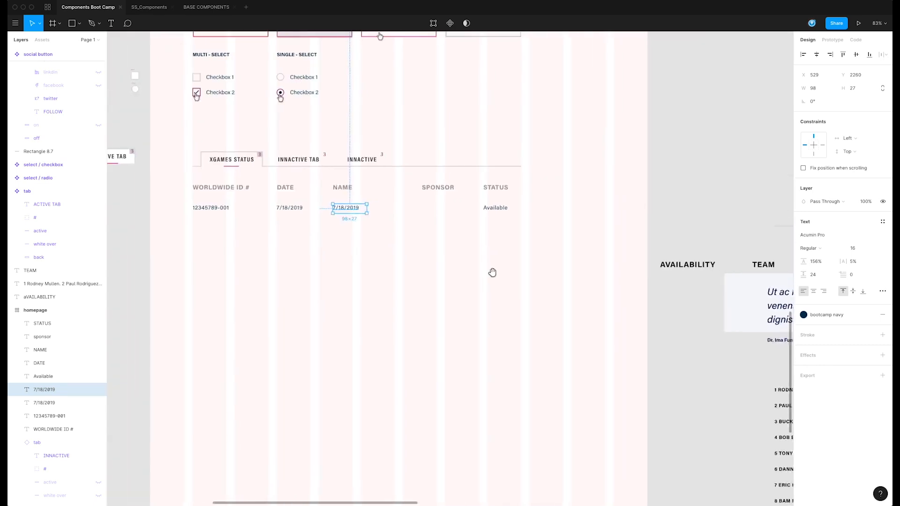
{"action": "double_click", "coordinate": [354, 210]}
{"action": "type", "text": "Ro"}
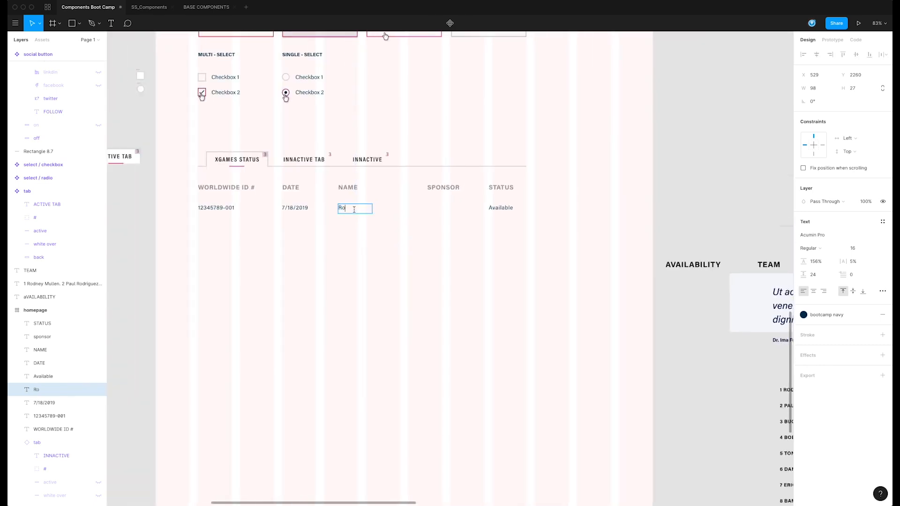
{"action": "type", "text": "dney Mullen"}
{"action": "key", "text": "Escape"}
{"action": "left_click_drag", "start_coordinate": [373, 207], "coordinate": [382, 209]}
{"action": "left_click", "coordinate": [420, 233]}
{"action": "left_click_drag", "start_coordinate": [420, 233], "coordinate": [482, 271]}
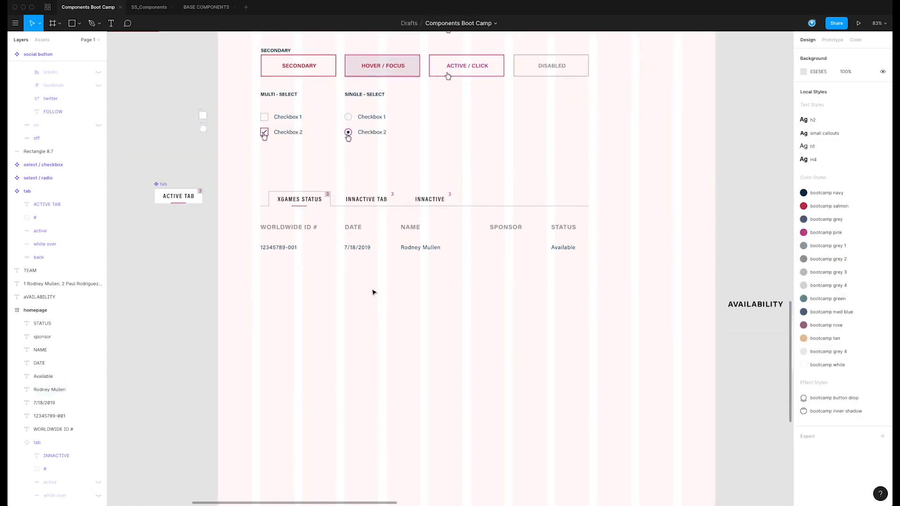
Draw a circle in the sample row near the SPONSOR header and size it to 32 by 32.
{"action": "left_click", "coordinate": [79, 24]}
{"action": "left_click", "coordinate": [66, 72]}
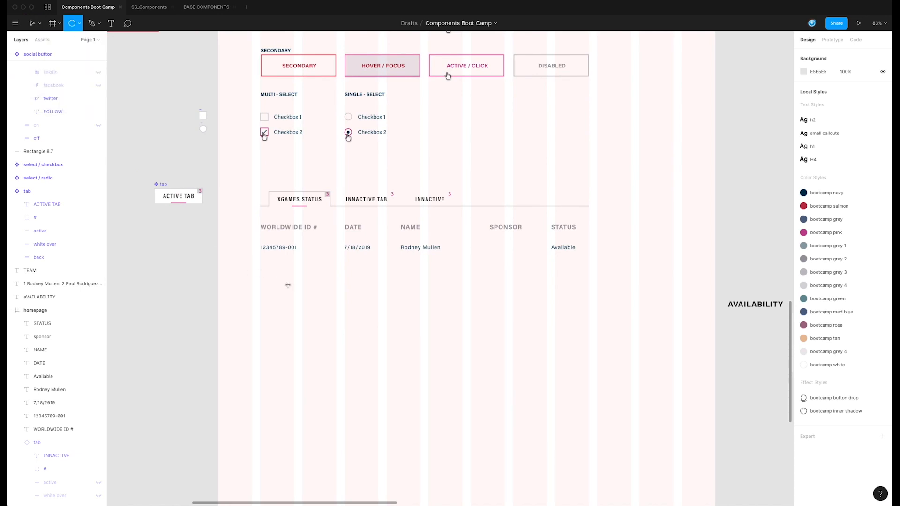
{"action": "mouse_move", "coordinate": [276, 272]}
{"action": "left_mouse_down"}
{"action": "mouse_move", "coordinate": [307, 302]}
{"action": "mouse_move", "coordinate": [276, 289]}
{"action": "mouse_move", "coordinate": [454, 297]}
{"action": "mouse_move", "coordinate": [474, 284]}
{"action": "mouse_move", "coordinate": [420, 291]}
{"action": "mouse_move", "coordinate": [412, 284]}
{"action": "mouse_move", "coordinate": [429, 254]}
{"action": "left_mouse_up"}
{"action": "scroll", "coordinate": [543, 311], "scroll_direction": "right", "scroll_amount": 3}
{"action": "left_click", "coordinate": [424, 293]}
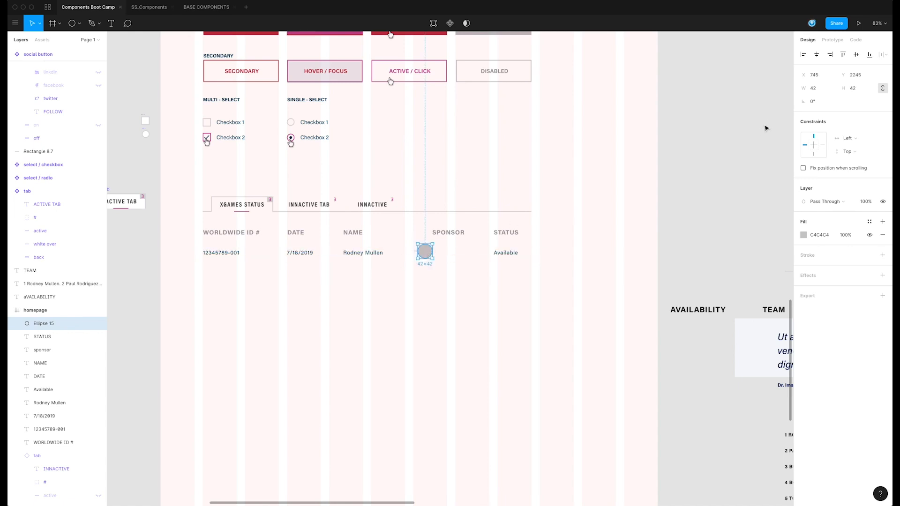
{"action": "left_click", "coordinate": [820, 88]}
{"action": "type", "text": "32"}
{"action": "key", "text": "Return"}
Move the circle to X 733, centered on the sample row, and shift the SPONSOR header left to align with it.
{"action": "left_click", "coordinate": [476, 281]}
{"action": "mouse_move", "coordinate": [425, 251]}
{"action": "left_mouse_down"}
{"action": "mouse_move", "coordinate": [446, 261]}
{"action": "mouse_move", "coordinate": [422, 253]}
{"action": "left_mouse_up"}
{"action": "left_click", "coordinate": [462, 270]}
{"action": "left_click", "coordinate": [442, 235]}
{"action": "left_click", "coordinate": [440, 254], "text": "shift"}
{"action": "left_click", "coordinate": [523, 245]}
Duplicate the Available value beside the circle at X 780, change it to Adidas, and narrow its text box.
{"action": "left_click_drag", "start_coordinate": [511, 255], "coordinate": [448, 256]}
{"action": "double_click", "coordinate": [443, 250]}
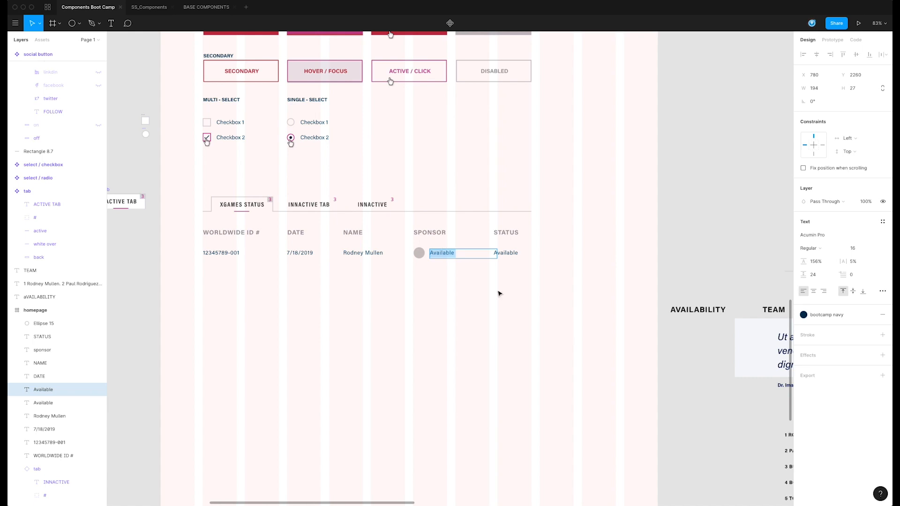
{"action": "key", "text": "Escape"}
{"action": "left_click_drag", "start_coordinate": [710, 379], "coordinate": [589, 323]}
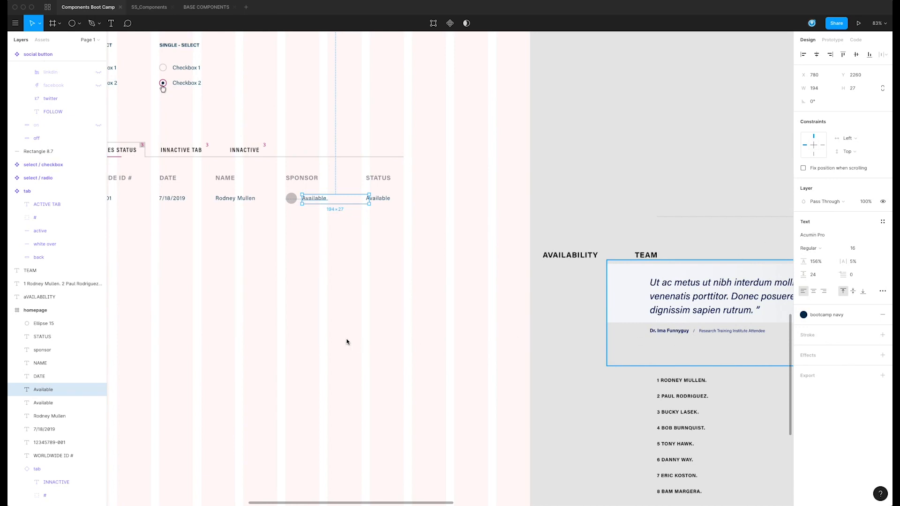
{"action": "double_click", "coordinate": [315, 200]}
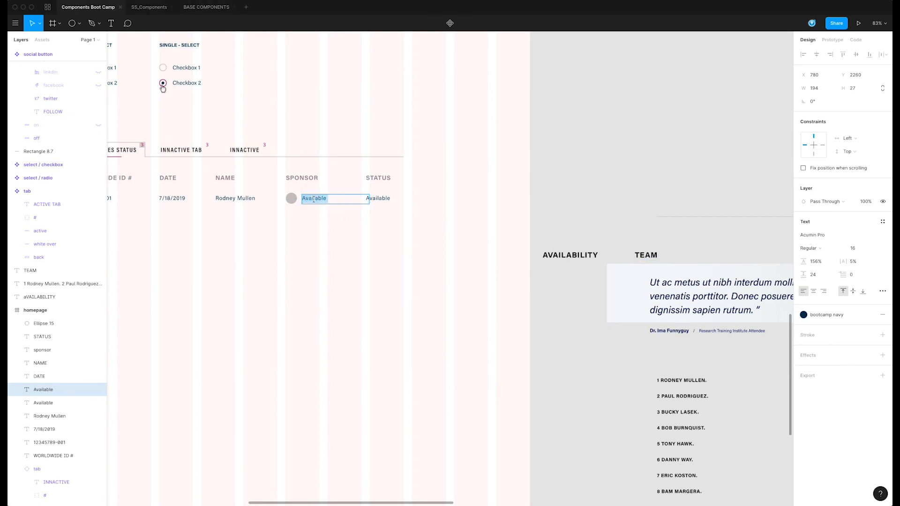
{"action": "type", "text": "Adidas"}
{"action": "key", "text": "Escape"}
{"action": "left_click_drag", "start_coordinate": [369, 198], "coordinate": [333, 201]}
{"action": "left_click", "coordinate": [331, 249]}
Change the sponsor circle's fill from a solid color to the default checkerboard image.
{"action": "left_click_drag", "start_coordinate": [330, 241], "coordinate": [511, 265]}
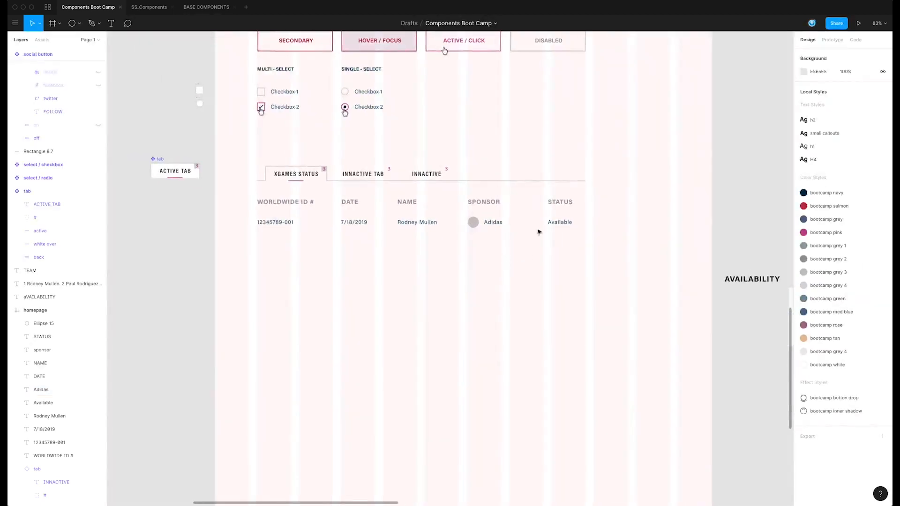
{"action": "left_click", "coordinate": [473, 222]}
{"action": "left_click", "coordinate": [809, 237]}
{"action": "left_click", "coordinate": [803, 235]}
{"action": "left_click", "coordinate": [713, 238]}
{"action": "left_click", "coordinate": [716, 286]}
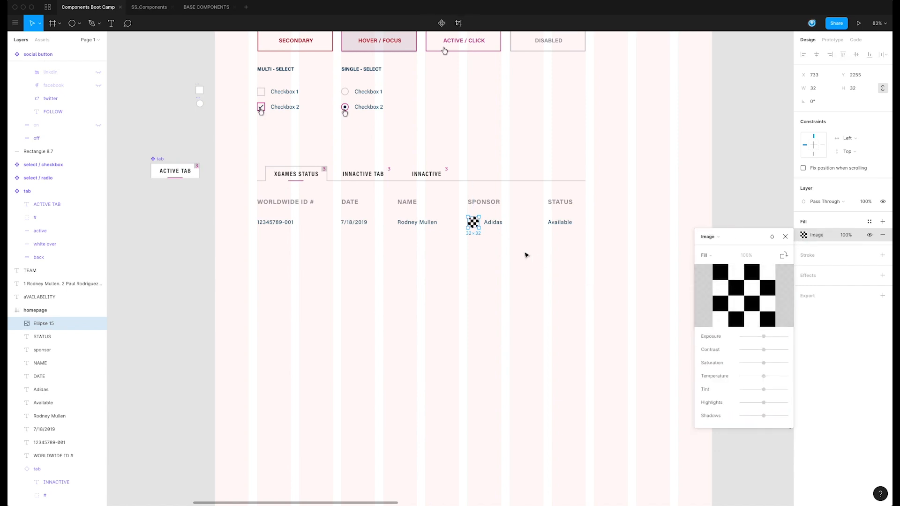
{"action": "left_click", "coordinate": [520, 216]}
{"action": "left_click", "coordinate": [514, 249]}
{"action": "left_click_drag", "start_coordinate": [508, 256], "coordinate": [517, 259]}
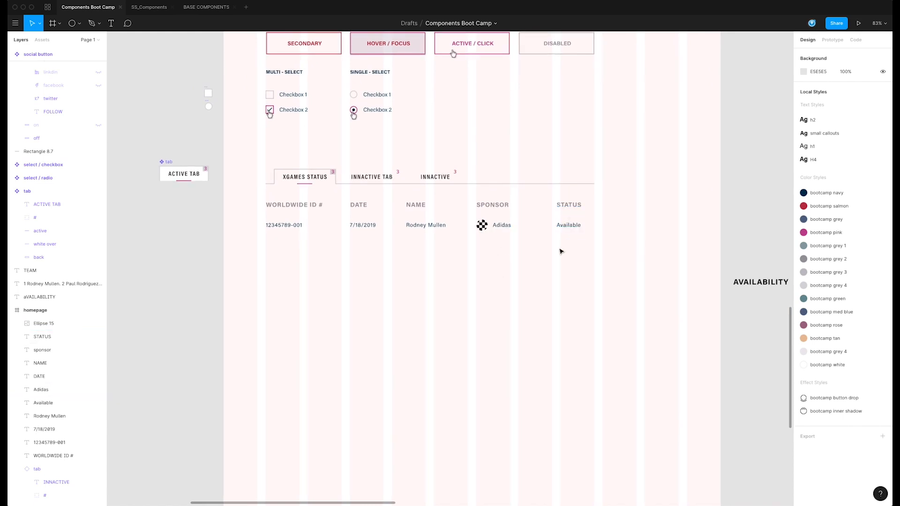
Switch to the Font Awesome page in the browser and search its icons for close.
{"action": "left_click", "coordinate": [7, 109]}
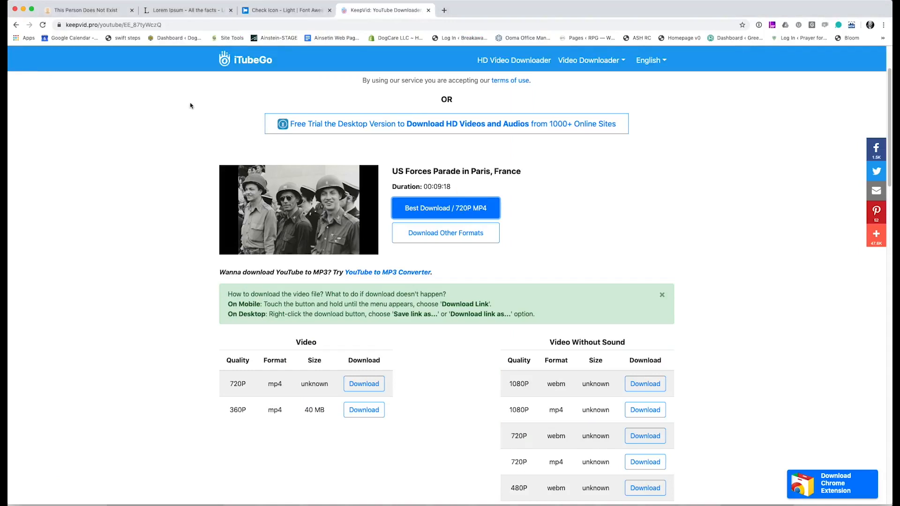
{"action": "key", "text": "ctrl+shift+Tab"}
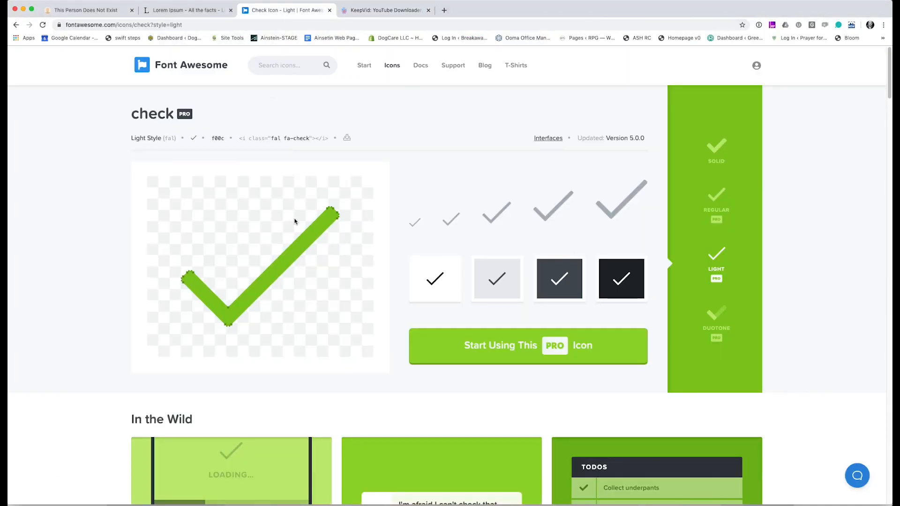
{"action": "left_click", "coordinate": [285, 63]}
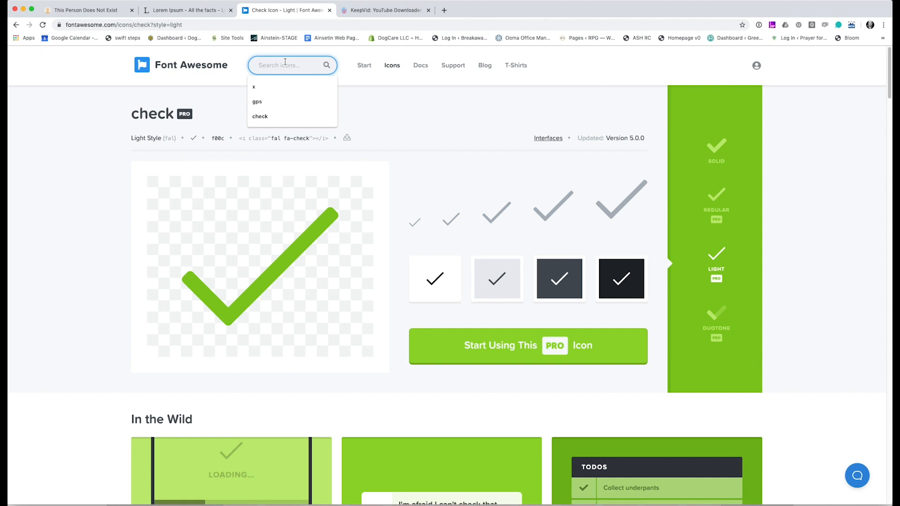
{"action": "type", "text": "s"}
{"action": "key", "text": "BackSpace"}
{"action": "type", "text": "dog"}
{"action": "key", "text": "Return"}
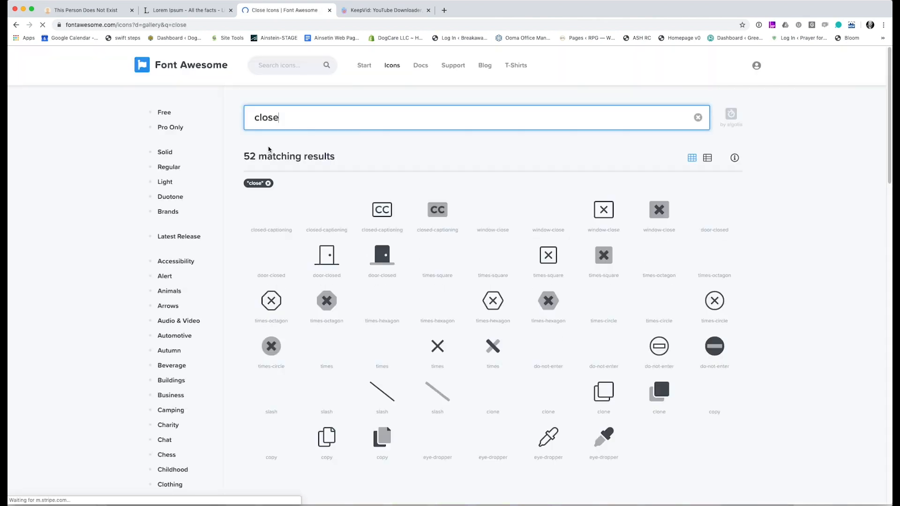
Open the light times-circle icon, copy its Unicode glyph, and switch back to Figma.
{"action": "scroll", "coordinate": [305, 188], "scroll_direction": "down", "scroll_amount": 1}
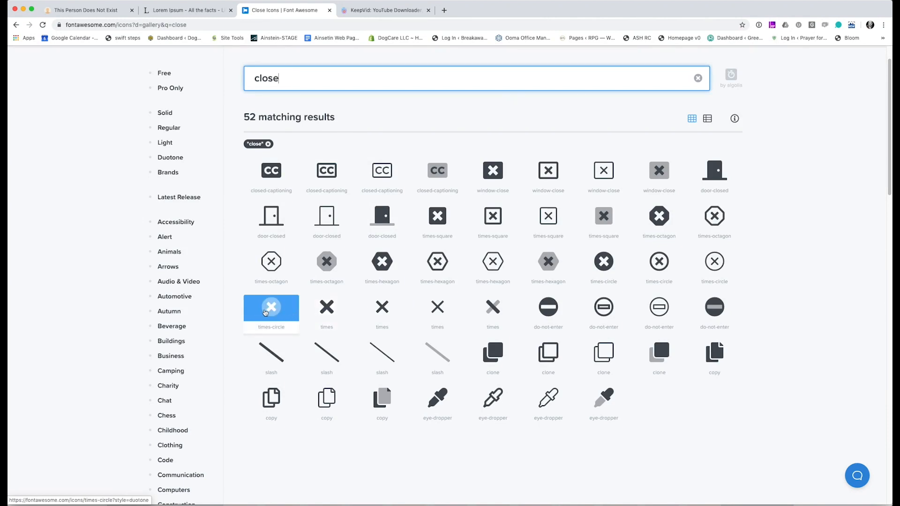
{"action": "left_click", "coordinate": [738, 267]}
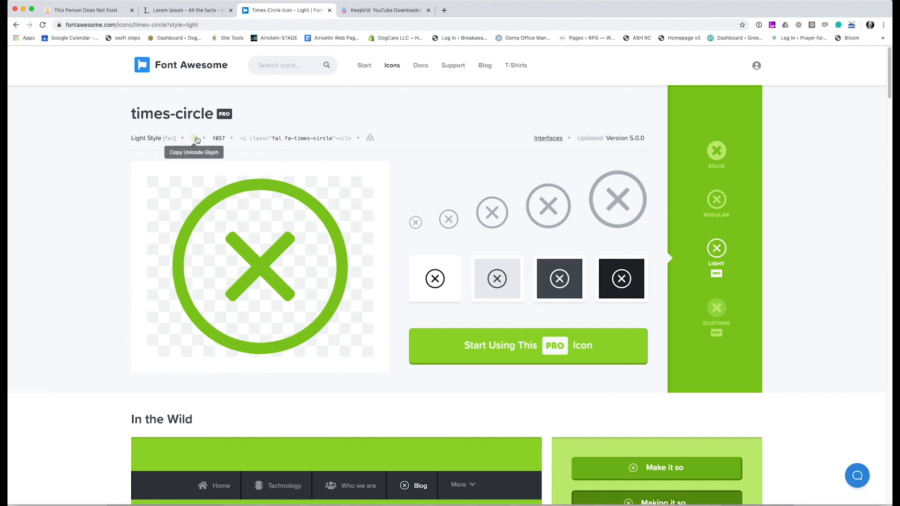
{"action": "left_click", "coordinate": [193, 138]}
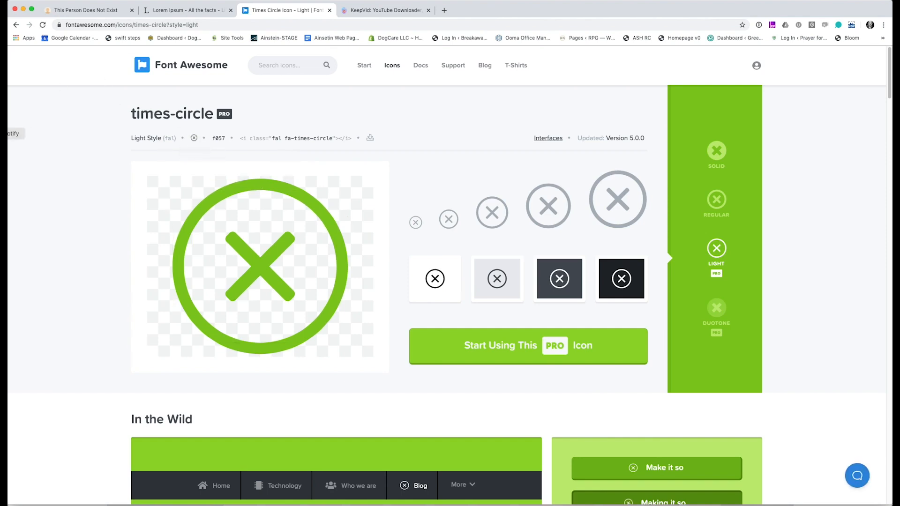
{"action": "left_click", "coordinate": [3, 216]}
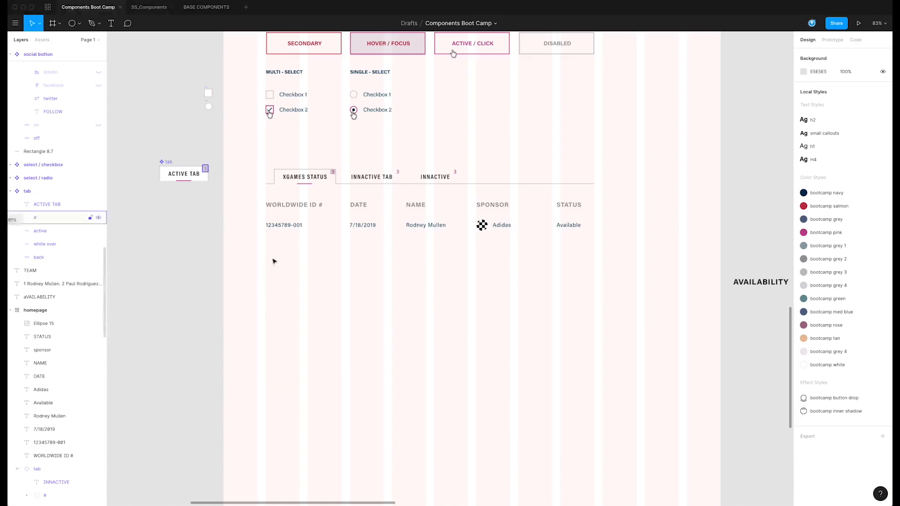
Duplicate the date value below the first table row and set the copy's font to Font Awesome 5 Pro.
{"action": "left_click", "coordinate": [367, 225]}
{"action": "left_click_drag", "start_coordinate": [367, 233], "coordinate": [368, 265]}
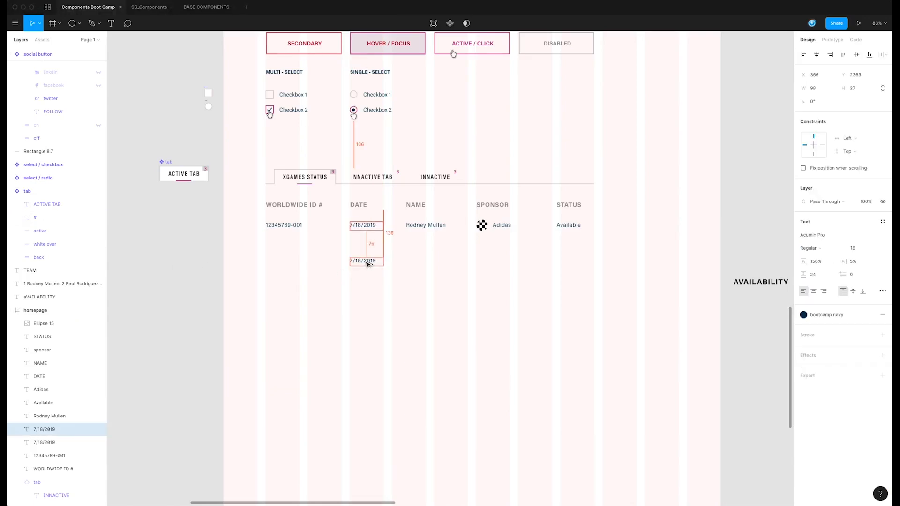
{"action": "left_click", "coordinate": [828, 235]}
{"action": "type", "text": "Font Awesome 5 Brands"}
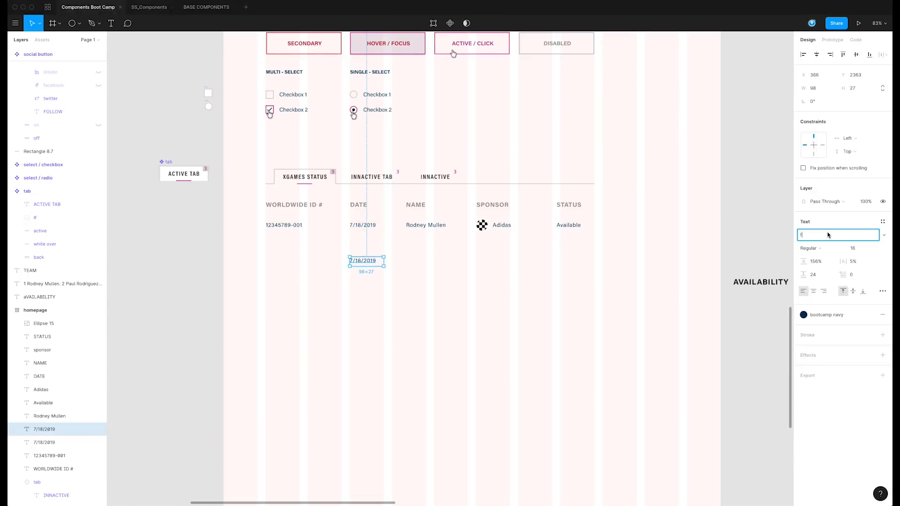
{"action": "left_click", "coordinate": [884, 234]}
{"action": "left_click", "coordinate": [852, 254]}
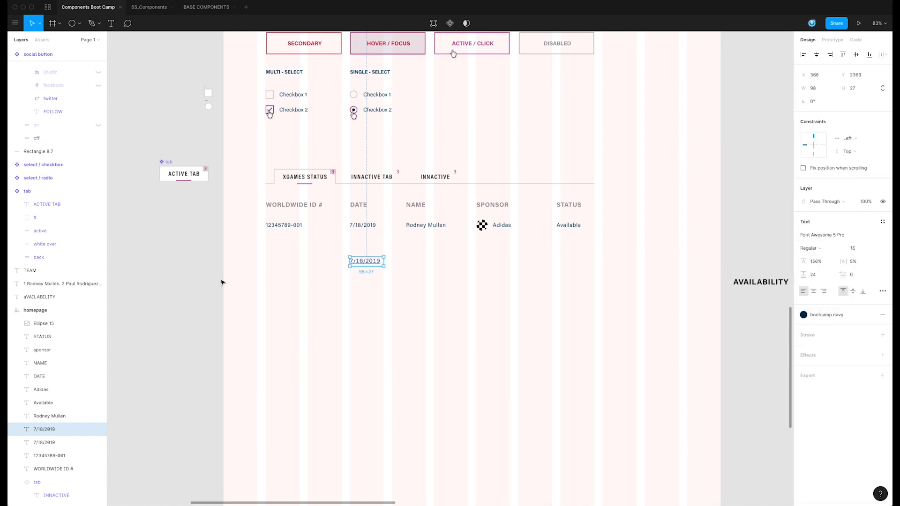
Replace the duplicated date text with the copied times-circle glyph.
{"action": "double_click", "coordinate": [371, 262]}
{"action": "key", "text": "super+v"}
{"action": "left_click", "coordinate": [377, 285]}
{"action": "left_click", "coordinate": [366, 286]}
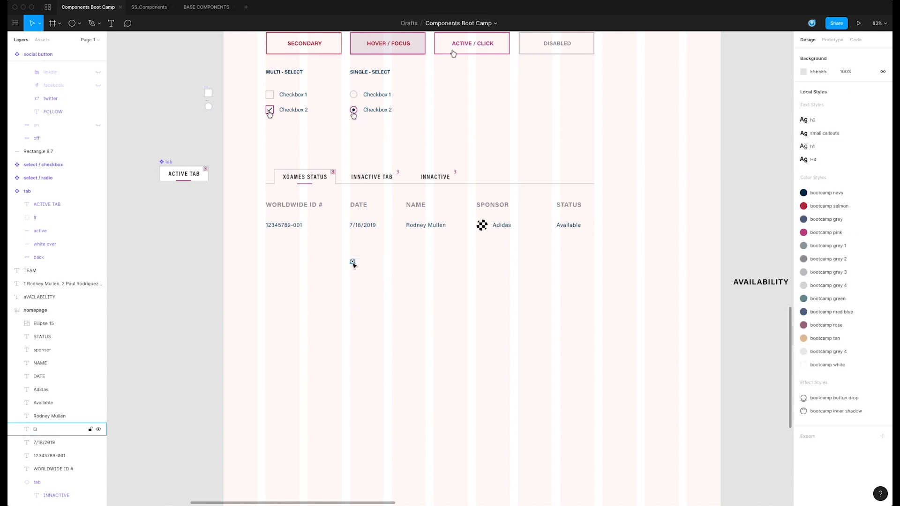
Narrow the close icon's text box to 25, move it below the Adidas value, and set its font size to 24.
{"action": "left_click", "coordinate": [353, 263]}
{"action": "left_click_drag", "start_coordinate": [383, 263], "coordinate": [523, 252]}
{"action": "left_click", "coordinate": [362, 283]}
{"action": "left_click", "coordinate": [853, 248]}
{"action": "type", "text": "24"}
{"action": "key", "text": "Return"}
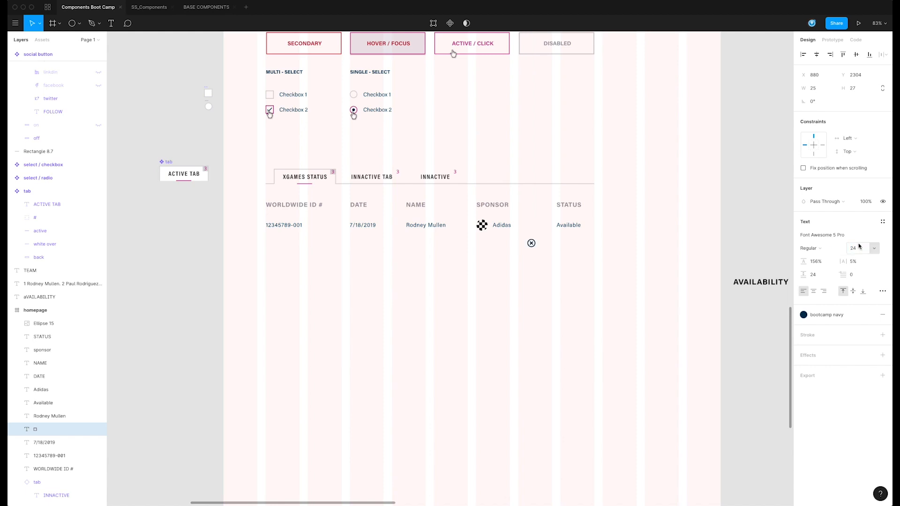
Place the close icon in the table row, just before the Available status value.
{"action": "left_click", "coordinate": [540, 281]}
{"action": "left_click_drag", "start_coordinate": [530, 244], "coordinate": [548, 227]}
{"action": "left_click", "coordinate": [548, 248]}
Switch to the Font Awesome page in the browser, search for check, copy the check-circle icon's glyph, and return to Figma.
{"action": "key", "text": "space"}
{"action": "left_click_drag", "start_coordinate": [399, 127], "coordinate": [446, 275]}
{"action": "left_click_drag", "start_coordinate": [448, 132], "coordinate": [489, 265]}
{"action": "left_click_drag", "start_coordinate": [406, 117], "coordinate": [494, 207]}
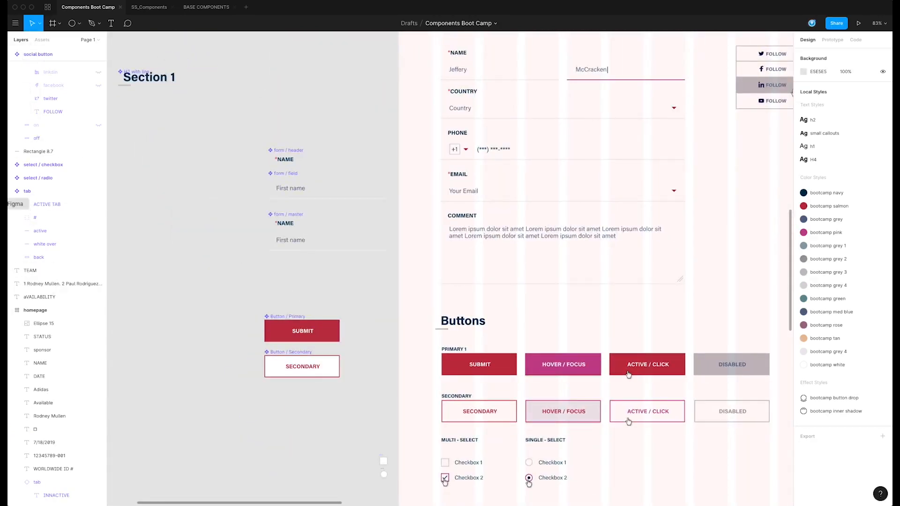
{"action": "left_click", "coordinate": [4, 100]}
{"action": "left_click", "coordinate": [287, 69]}
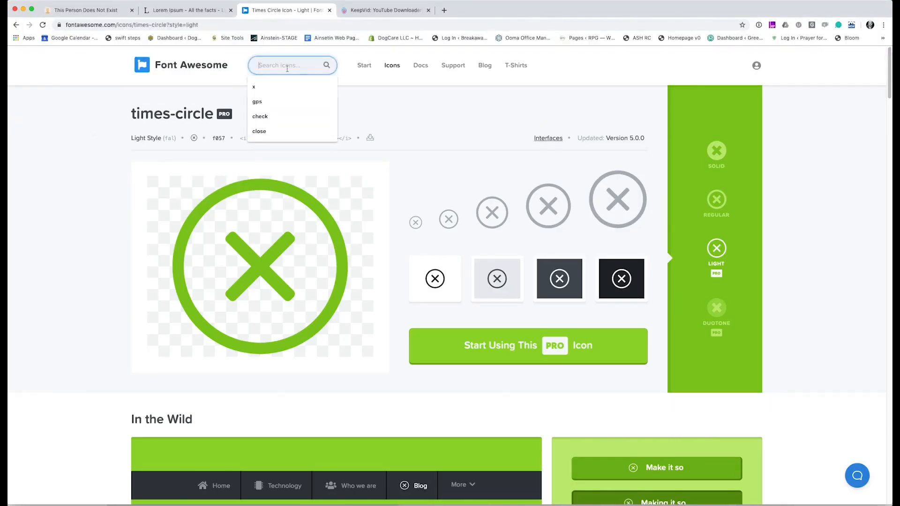
{"action": "type", "text": "check"}
{"action": "key", "text": "Return"}
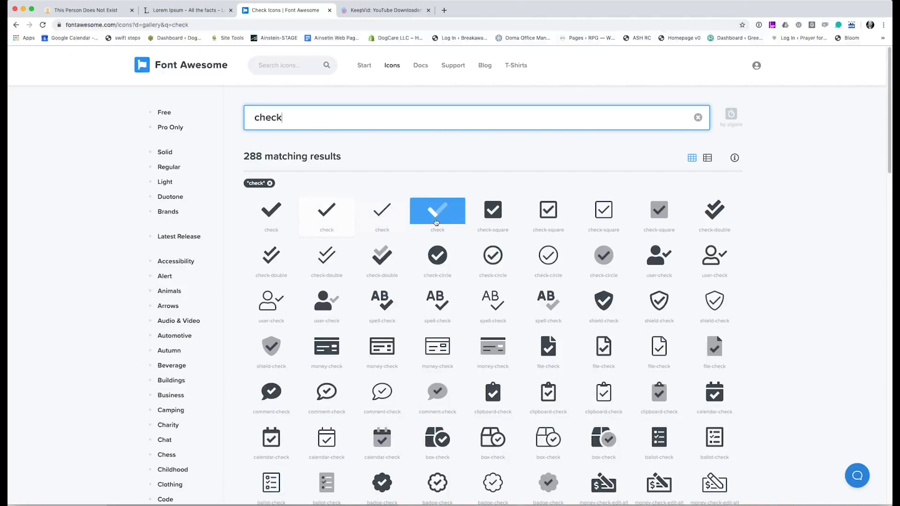
{"action": "left_click", "coordinate": [538, 265]}
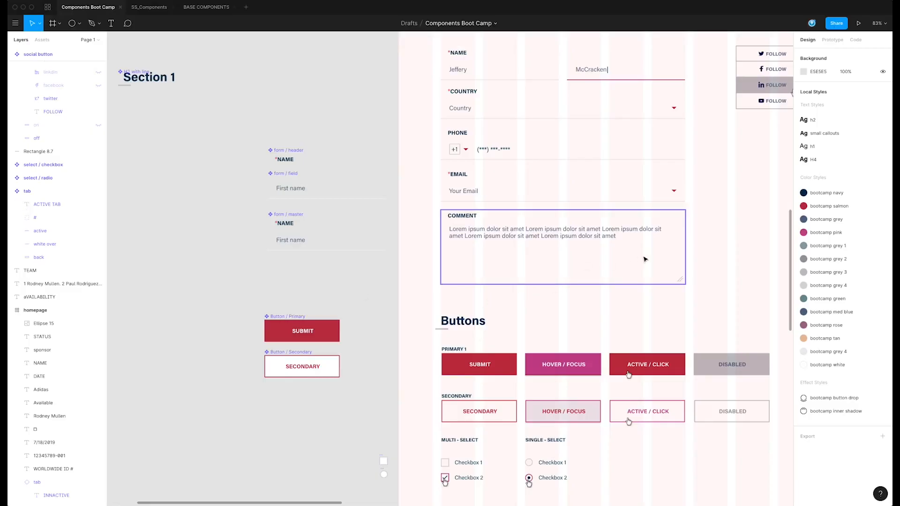
Duplicate the close icon directly below itself and replace the copy's text with the check-circle glyph.
{"action": "left_click_drag", "start_coordinate": [599, 328], "coordinate": [529, 174]}
{"action": "scroll", "coordinate": [529, 178], "scroll_direction": "down", "scroll_amount": 5}
{"action": "scroll", "coordinate": [529, 178], "scroll_direction": "right", "scroll_amount": 4}
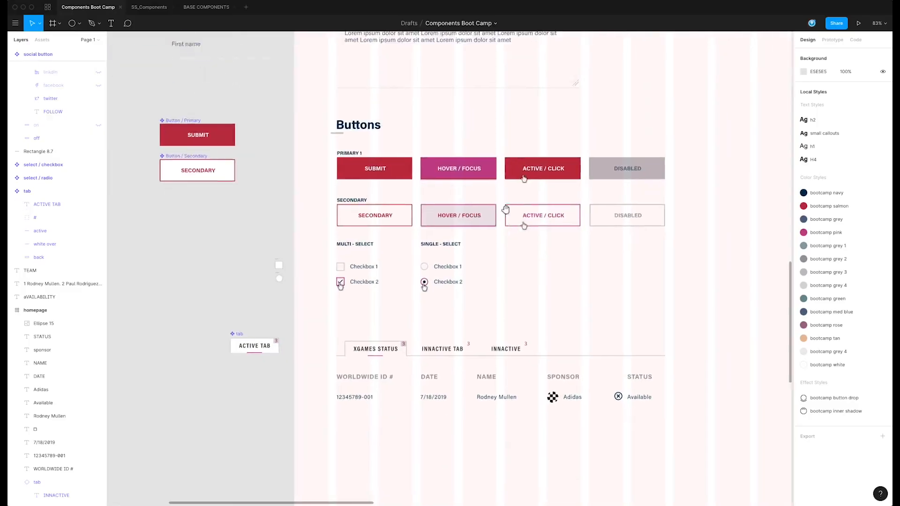
{"action": "left_click_drag", "start_coordinate": [481, 223], "coordinate": [479, 262]}
{"action": "key", "text": "super+v"}
{"action": "left_click", "coordinate": [487, 263]}
{"action": "left_click", "coordinate": [496, 263]}
{"action": "left_click", "coordinate": [517, 273]}
{"action": "left_click_drag", "start_coordinate": [597, 276], "coordinate": [488, 339]}
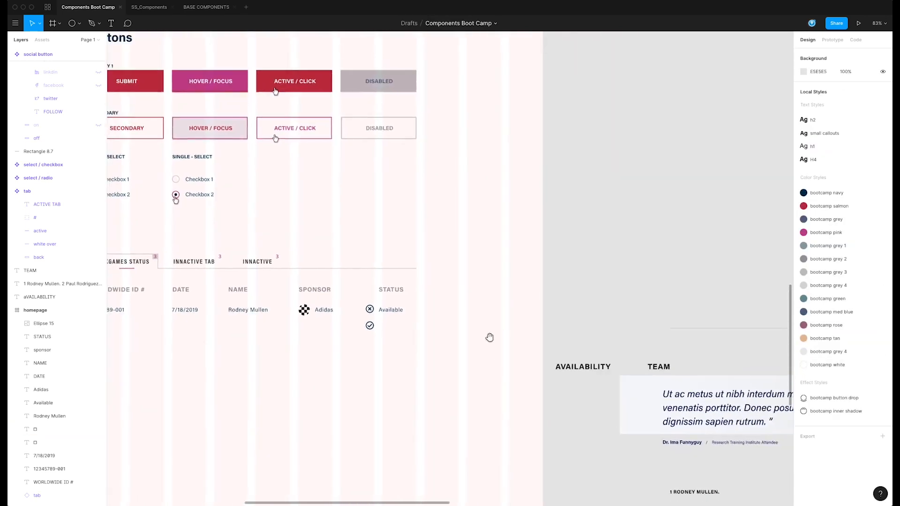
Apply the bootcamp green color style to the check icon.
{"action": "left_click_drag", "start_coordinate": [414, 344], "coordinate": [347, 319]}
{"action": "left_click", "coordinate": [837, 315]}
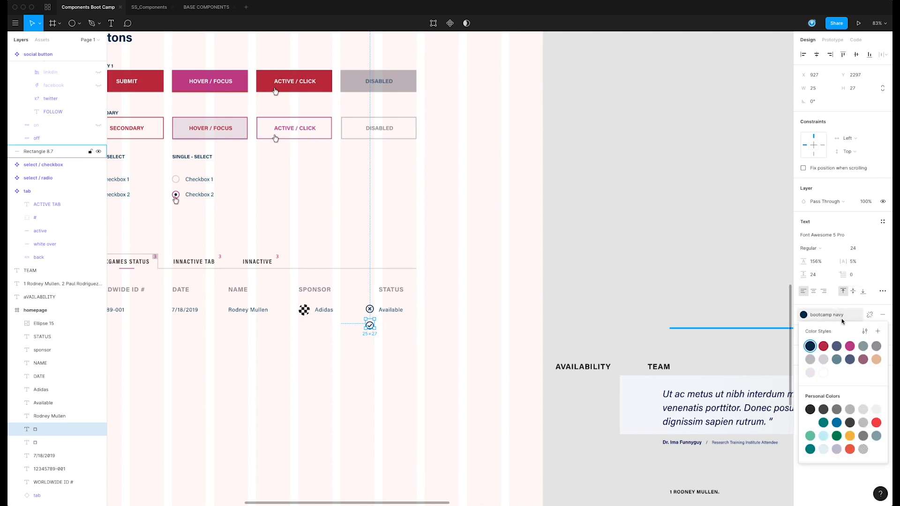
{"action": "left_click", "coordinate": [838, 359]}
{"action": "left_click", "coordinate": [454, 300]}
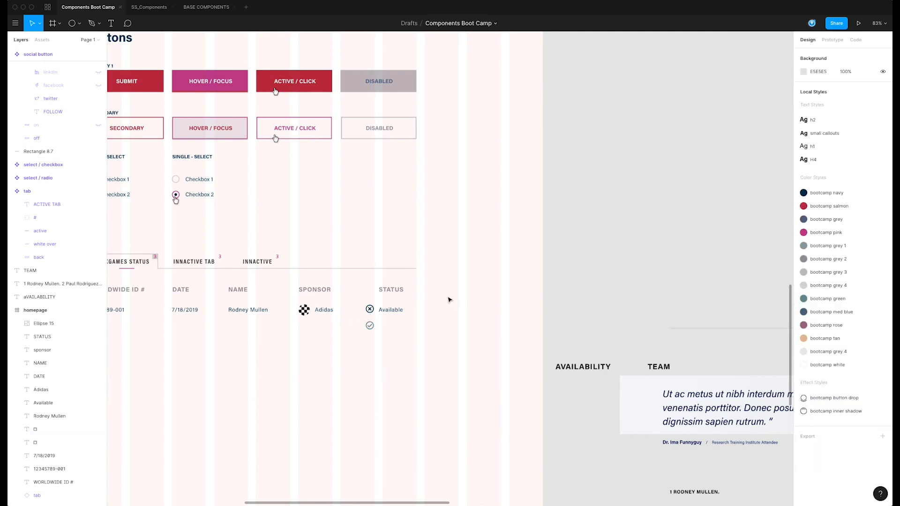
Set the check icon's fill to the bootcamp pink color style.
{"action": "left_click", "coordinate": [368, 327]}
{"action": "left_click", "coordinate": [824, 313]}
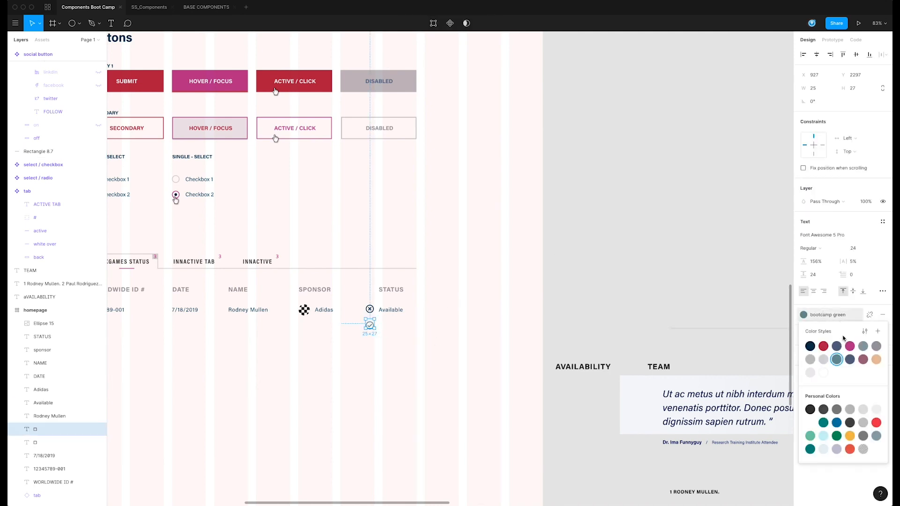
{"action": "left_click", "coordinate": [851, 349]}
{"action": "left_click", "coordinate": [390, 330]}
Set the close icon's fill to the bootcamp green color style.
{"action": "left_click", "coordinate": [370, 309]}
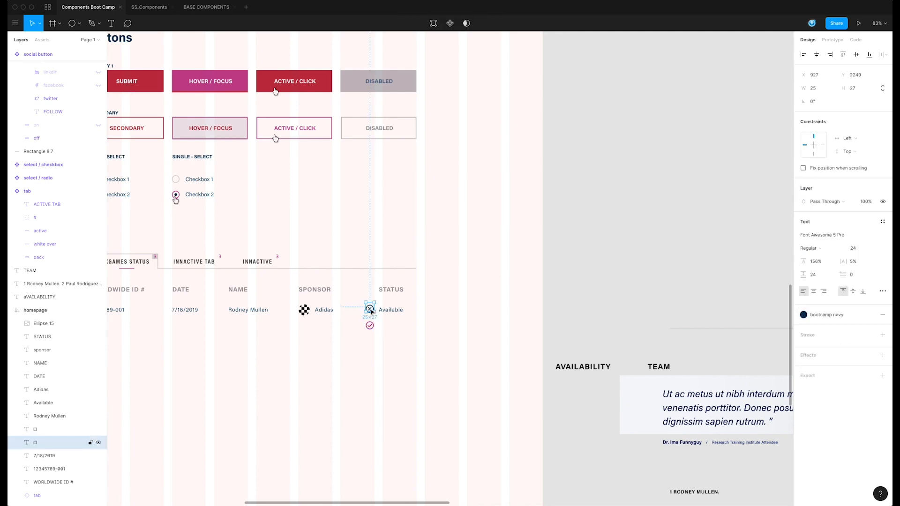
{"action": "left_click", "coordinate": [826, 315]}
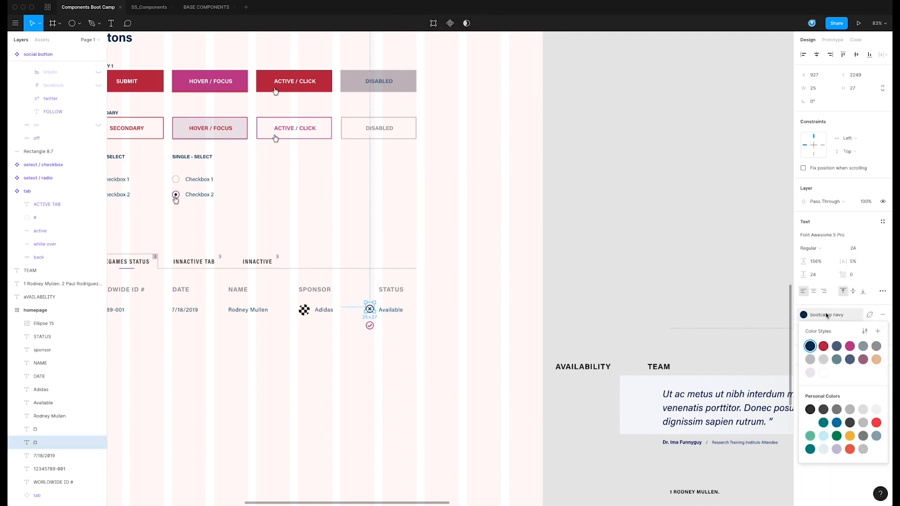
{"action": "left_click", "coordinate": [836, 359]}
{"action": "left_click", "coordinate": [448, 346]}
Move the pink check icon on top of the green close icon and align their bottom edges.
{"action": "scroll", "coordinate": [425, 336], "scroll_direction": "left", "scroll_amount": 7}
{"action": "scroll", "coordinate": [425, 335], "scroll_direction": "down", "scroll_amount": 1}
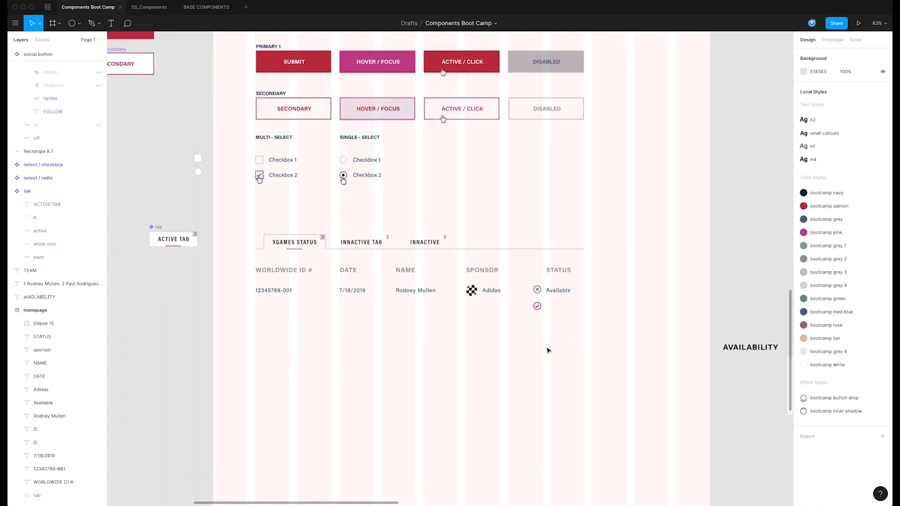
{"action": "scroll", "coordinate": [528, 331], "scroll_direction": "up", "scroll_amount": 1}
{"action": "scroll", "coordinate": [528, 331], "scroll_direction": "left", "scroll_amount": 1}
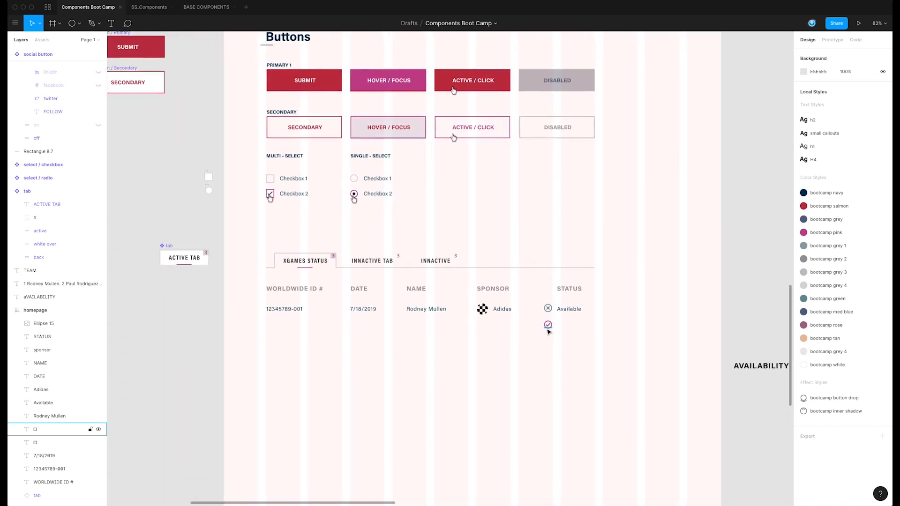
{"action": "left_click_drag", "start_coordinate": [549, 321], "coordinate": [550, 312]}
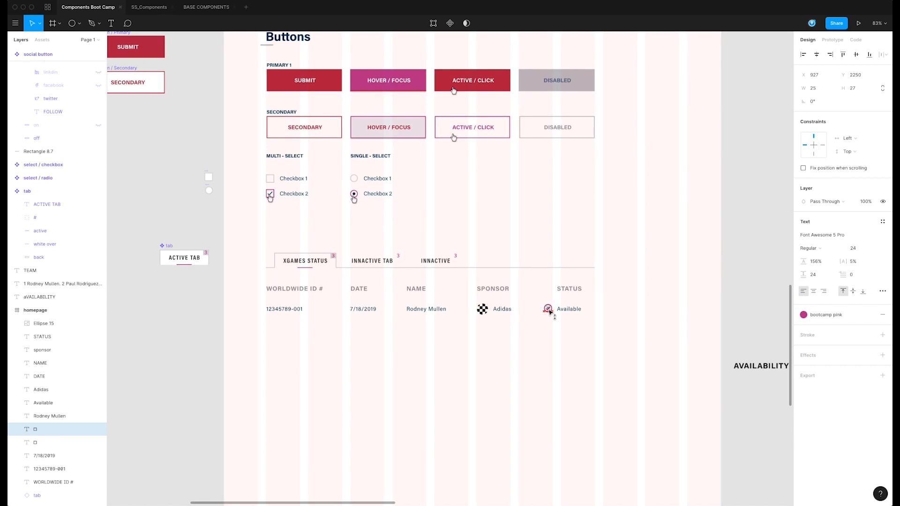
{"action": "left_click", "coordinate": [549, 310], "text": "shift"}
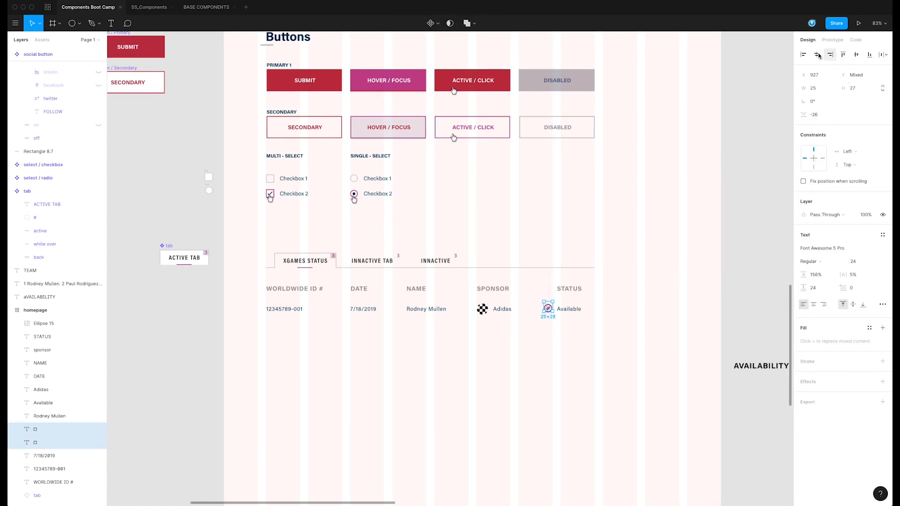
{"action": "left_click", "coordinate": [870, 54]}
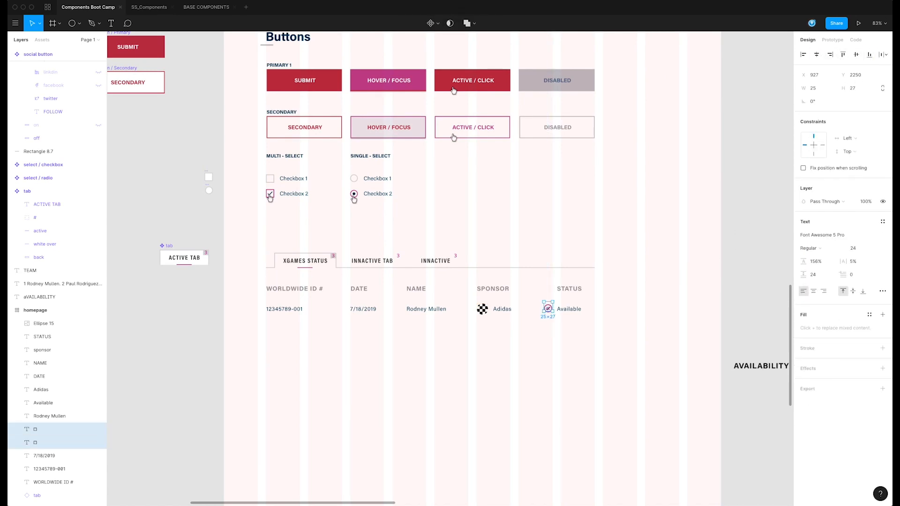
{"action": "left_click", "coordinate": [568, 348]}
Move the STATUS header to X 927 so it lines up with the left edge of the status icons.
{"action": "scroll", "coordinate": [563, 346], "scroll_direction": "right", "scroll_amount": 3}
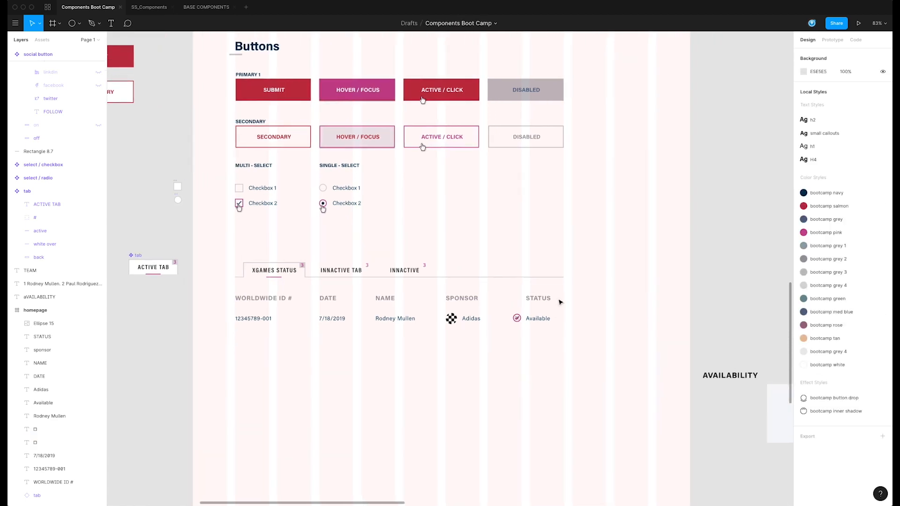
{"action": "left_click_drag", "start_coordinate": [543, 301], "coordinate": [533, 306]}
{"action": "left_click_drag", "start_coordinate": [534, 305], "coordinate": [532, 305]}
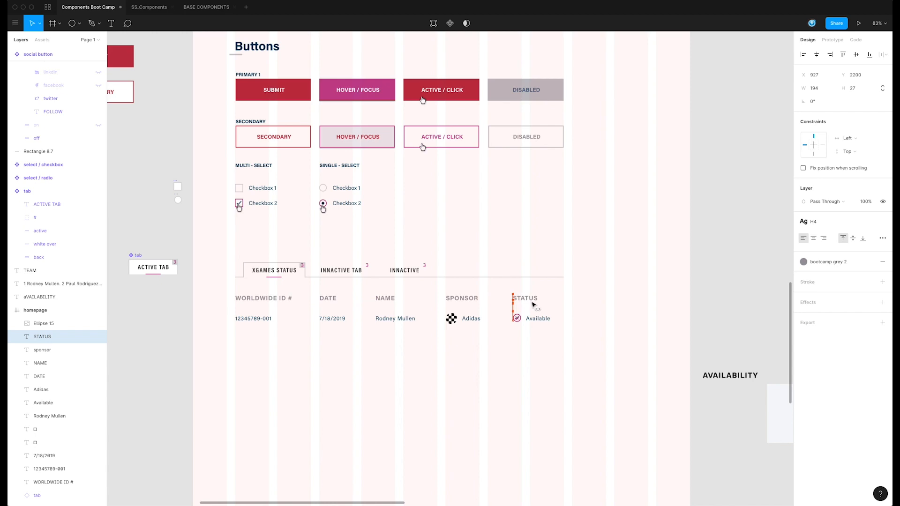
{"action": "left_click", "coordinate": [546, 350]}
{"action": "left_click_drag", "start_coordinate": [552, 338], "coordinate": [509, 293]}
Change the status value to Not Available and narrow its text box to 109.
{"action": "double_click", "coordinate": [528, 320]}
{"action": "left_click", "coordinate": [528, 319]}
{"action": "type", "text": "Not"}
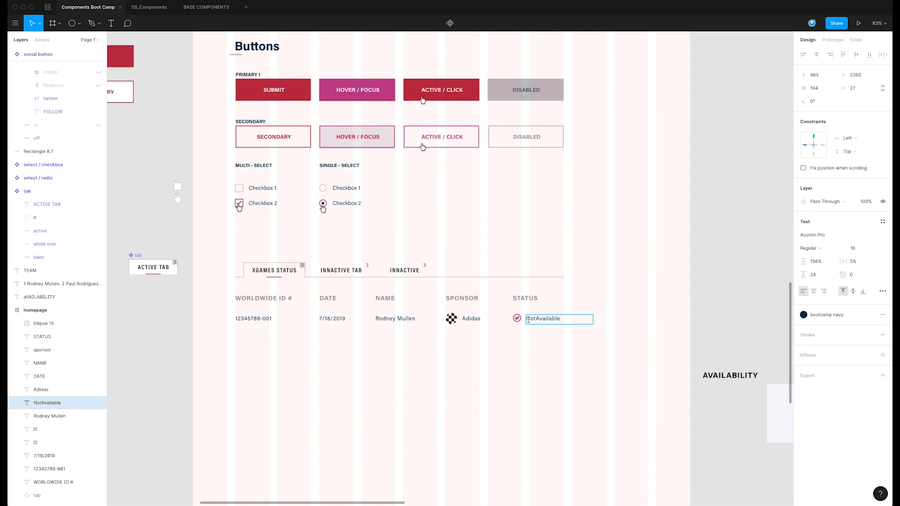
{"action": "key", "text": "Escape"}
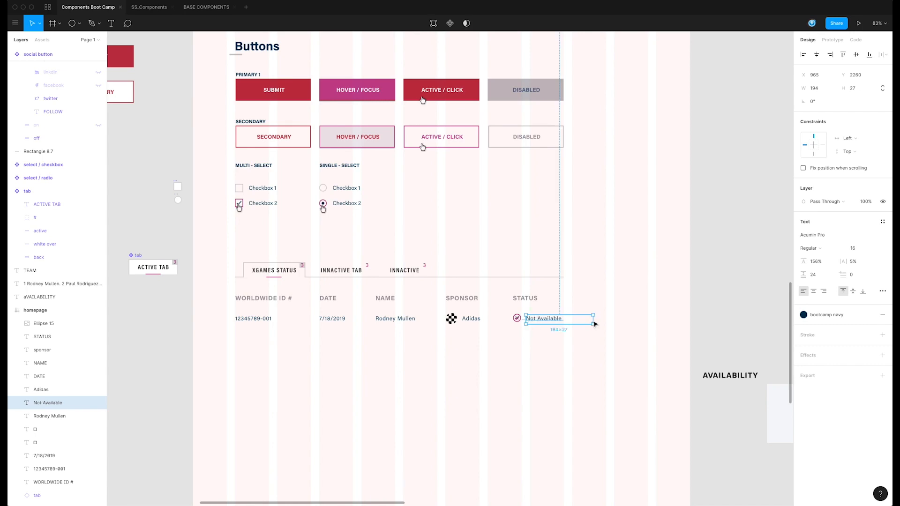
{"action": "left_click_drag", "start_coordinate": [593, 320], "coordinate": [564, 319]}
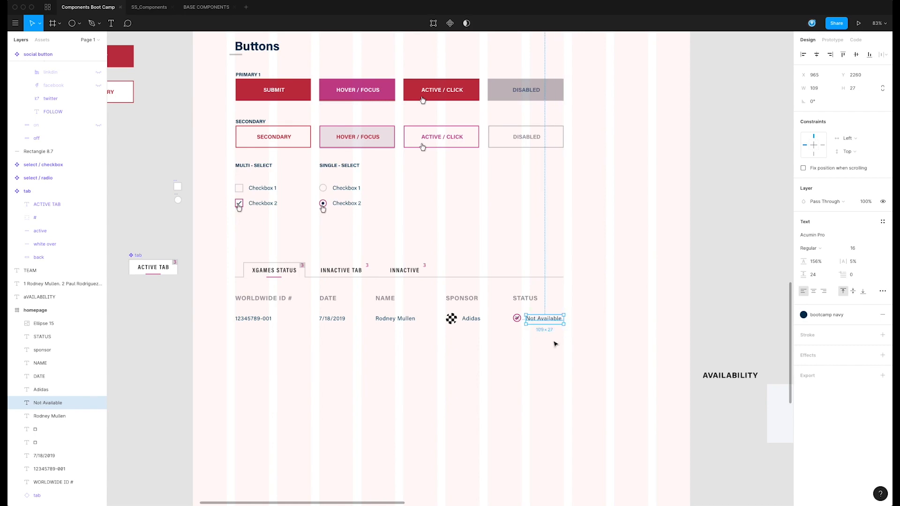
{"action": "left_click", "coordinate": [537, 342]}
{"action": "left_click", "coordinate": [542, 320]}
{"action": "left_click", "coordinate": [586, 359]}
Narrow the text boxes of the DATE, NAME and SPONSOR headers so they stop overlapping the neighbouring columns.
{"action": "scroll", "coordinate": [573, 353], "scroll_direction": "left", "scroll_amount": 2}
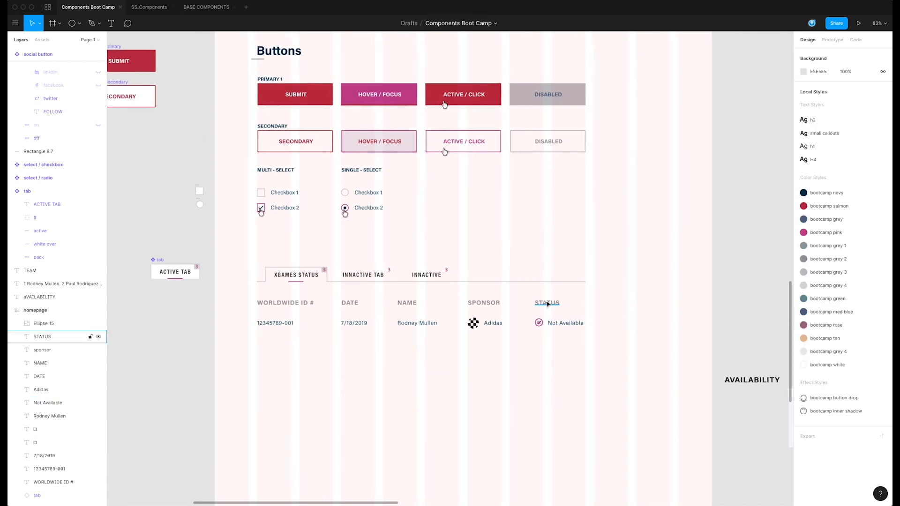
{"action": "scroll", "coordinate": [544, 353], "scroll_direction": "down", "scroll_amount": 2}
{"action": "scroll", "coordinate": [544, 353], "scroll_direction": "left", "scroll_amount": 2}
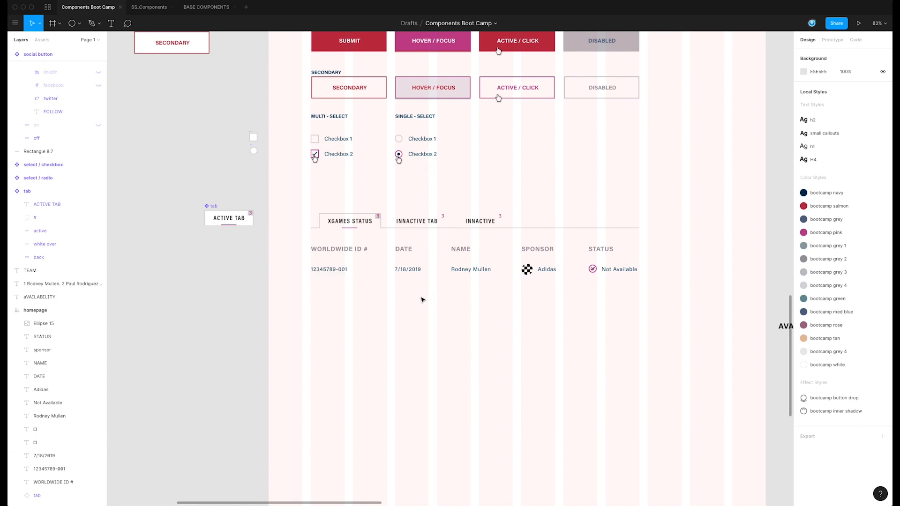
{"action": "scroll", "coordinate": [431, 298], "scroll_direction": "left", "scroll_amount": 5}
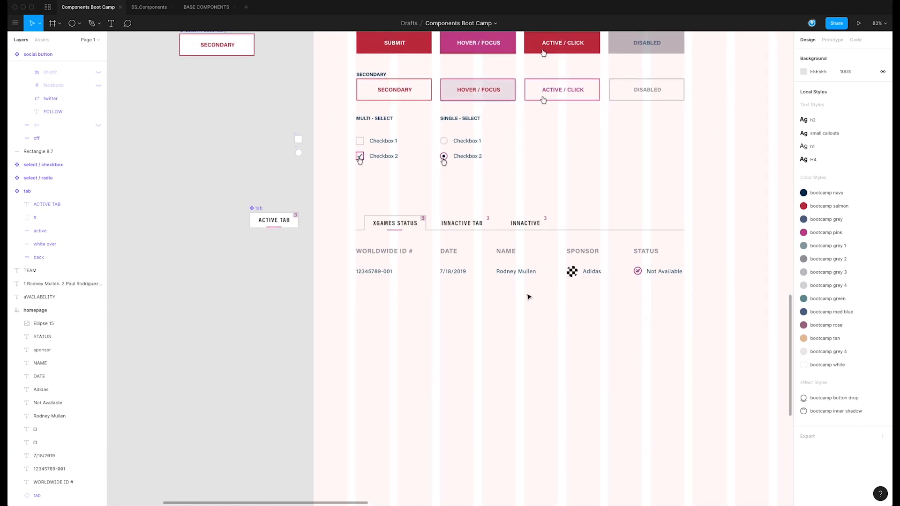
{"action": "left_click_drag", "start_coordinate": [529, 297], "coordinate": [443, 246]}
{"action": "left_click", "coordinate": [505, 299]}
{"action": "left_click", "coordinate": [494, 256]}
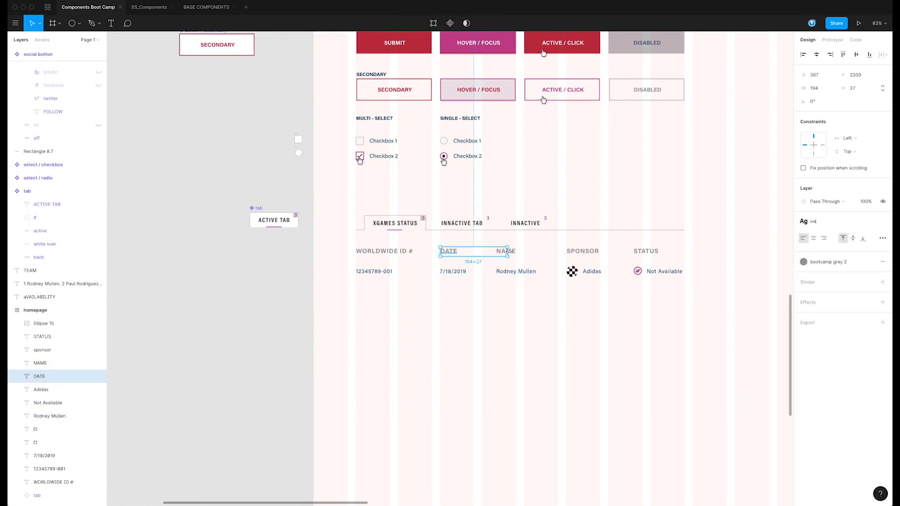
{"action": "left_click", "coordinate": [536, 256]}
{"action": "left_click_drag", "start_coordinate": [564, 251], "coordinate": [543, 263]}
{"action": "left_click", "coordinate": [598, 253]}
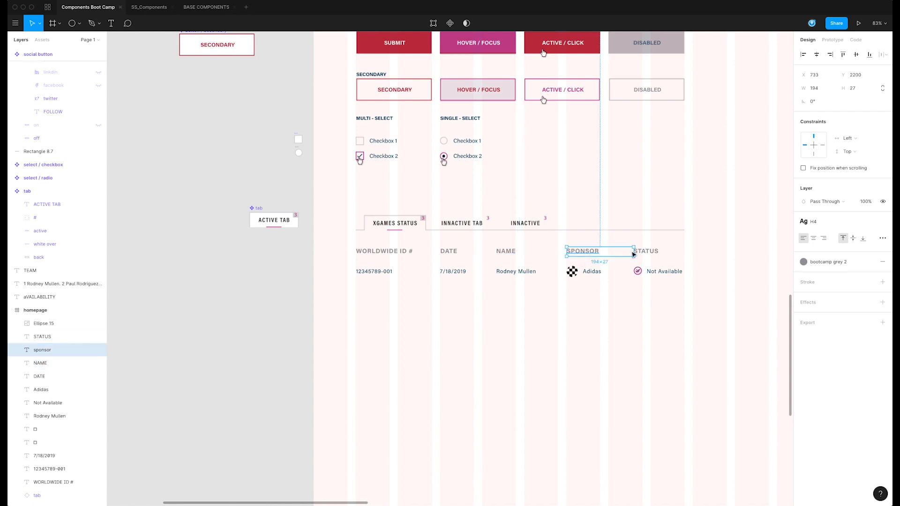
{"action": "left_click_drag", "start_coordinate": [633, 251], "coordinate": [610, 253]}
{"action": "left_click", "coordinate": [599, 308]}
Hide the layout grid behind the table on the homepage frame.
{"action": "left_click_drag", "start_coordinate": [581, 316], "coordinate": [555, 314]}
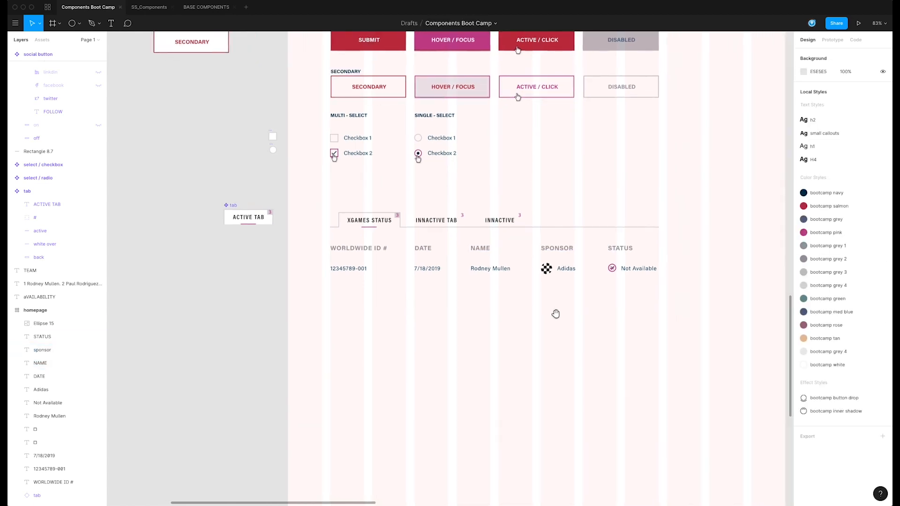
{"action": "left_click_drag", "start_coordinate": [501, 308], "coordinate": [521, 302]}
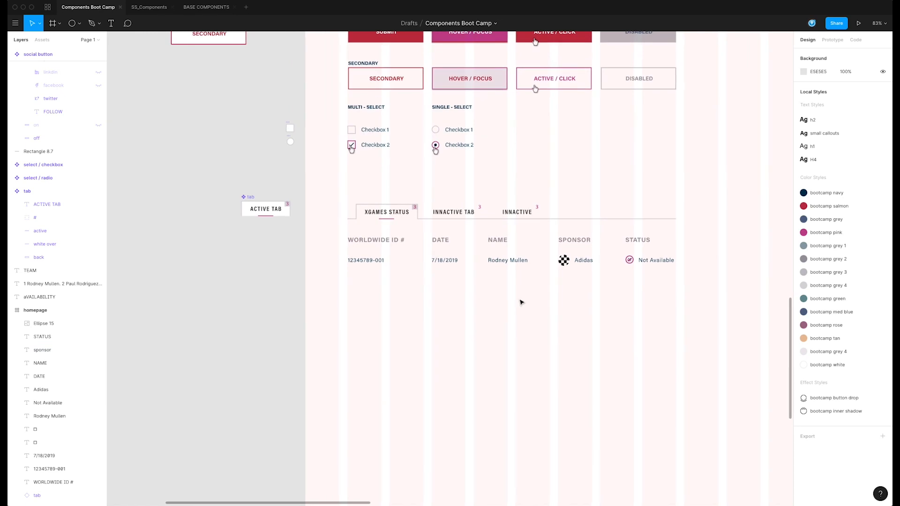
{"action": "scroll", "coordinate": [520, 308], "scroll_direction": "down", "scroll_amount": 2}
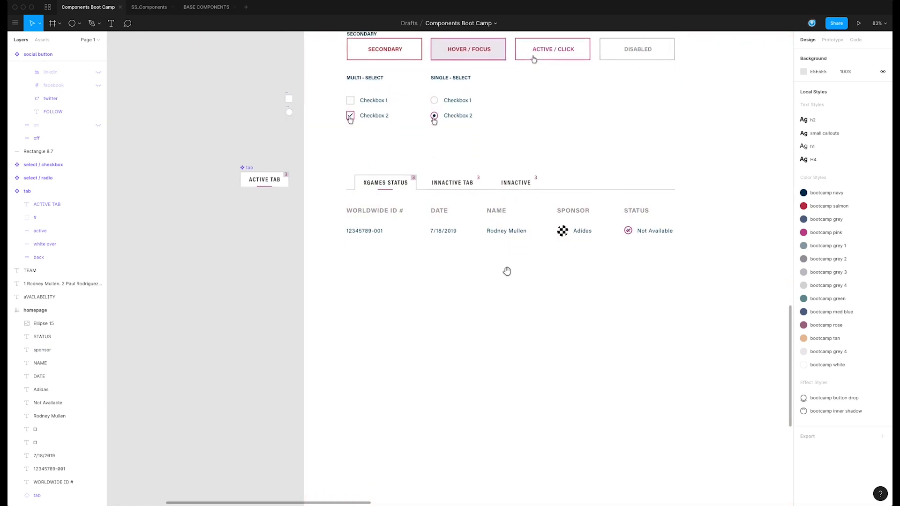
{"action": "left_click_drag", "start_coordinate": [728, 260], "coordinate": [337, 226]}
{"action": "left_click", "coordinate": [380, 269]}
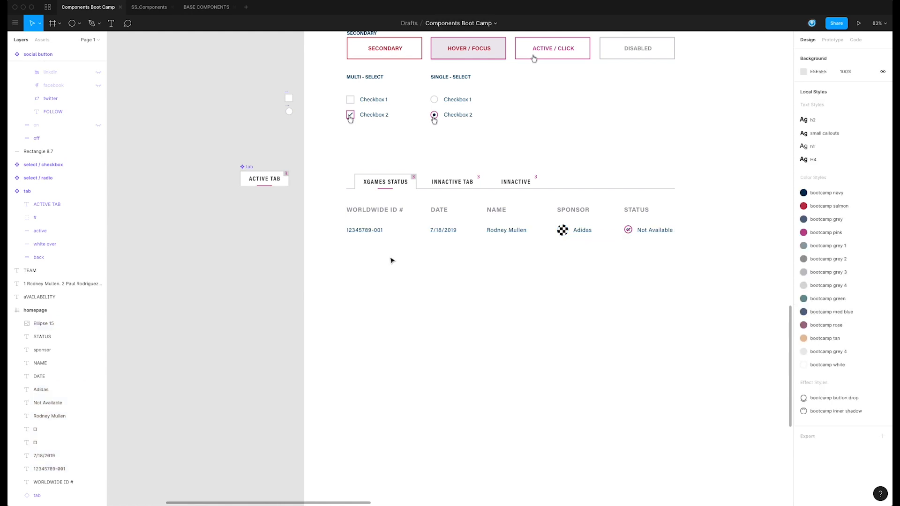
Draw a rectangle about 989 × 88 behind the first table row's content and fill it with the lighter bootcamp grey 4 style.
{"action": "left_click", "coordinate": [79, 23]}
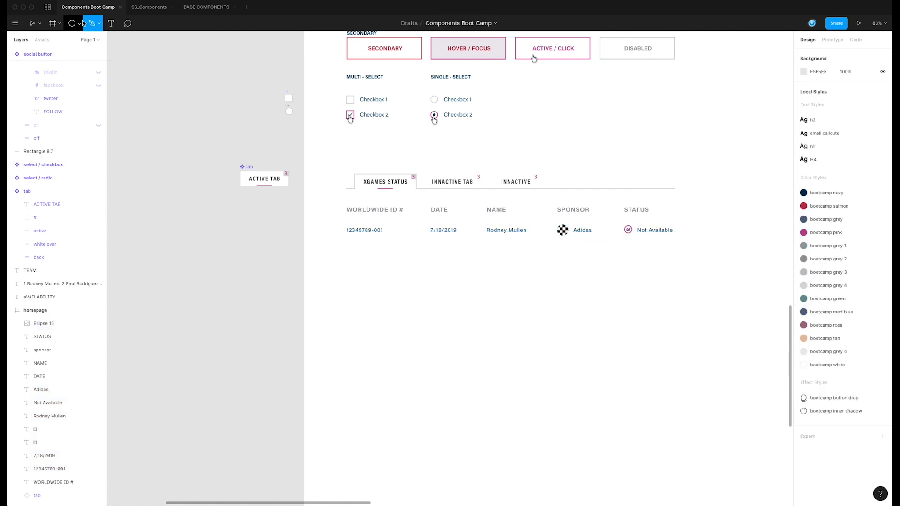
{"action": "left_click", "coordinate": [75, 38]}
{"action": "left_click_drag", "start_coordinate": [341, 218], "coordinate": [683, 249]}
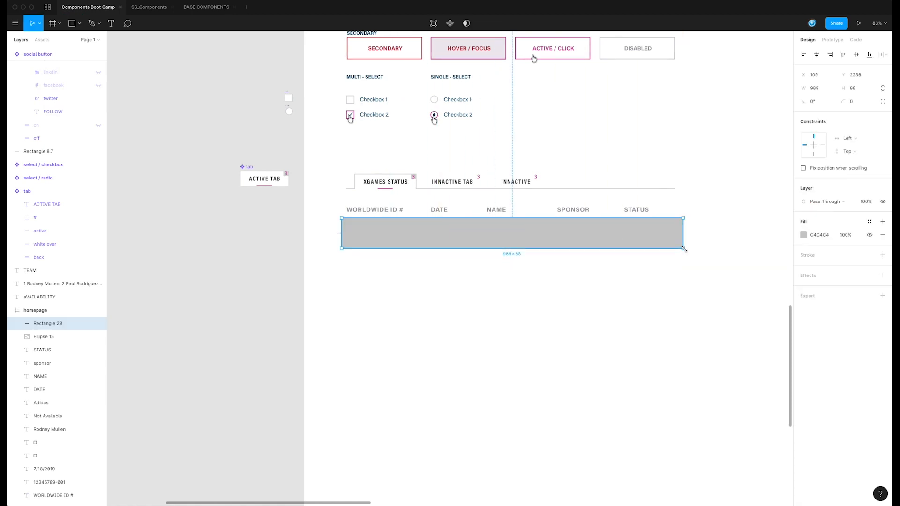
{"action": "key", "text": "["}
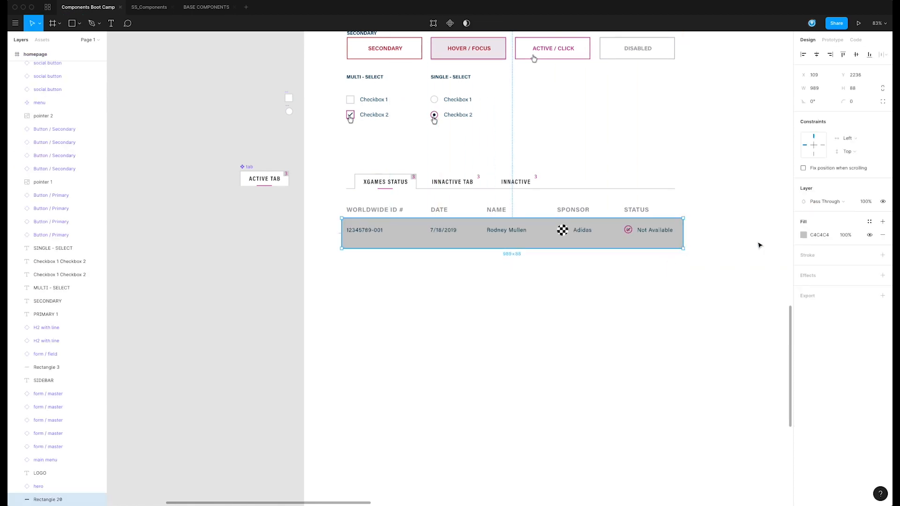
{"action": "left_click", "coordinate": [870, 221]}
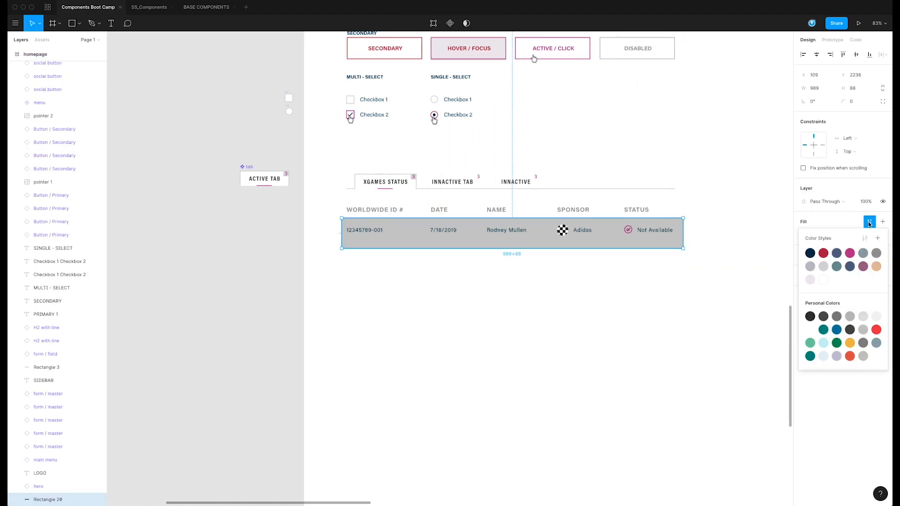
{"action": "left_click", "coordinate": [812, 280]}
{"action": "left_click", "coordinate": [657, 291]}
Set the row background's height to 84 and move it up to Y 2229 so the row content sits centred in it.
{"action": "left_click", "coordinate": [623, 241]}
{"action": "left_click_drag", "start_coordinate": [607, 248], "coordinate": [609, 243]}
{"action": "left_click", "coordinate": [838, 84]}
{"action": "type", "text": "84"}
{"action": "key", "text": "Return"}
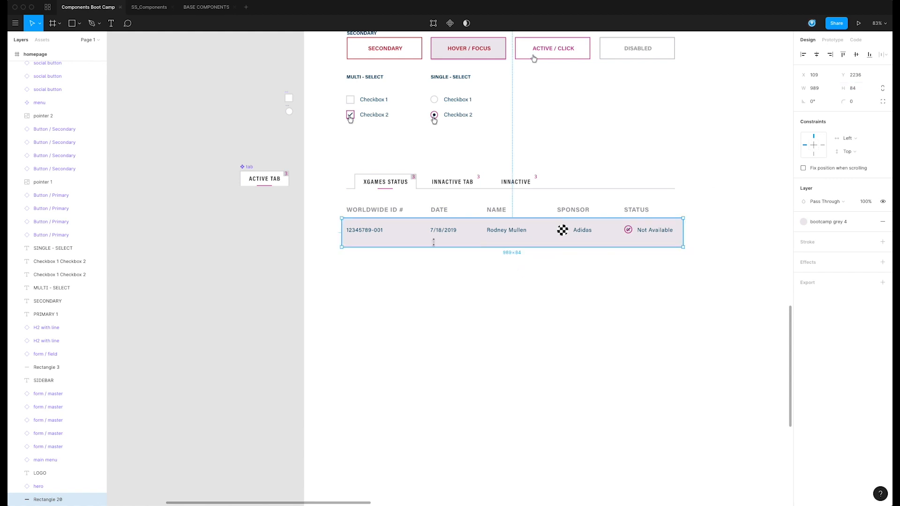
{"action": "left_click_drag", "start_coordinate": [411, 241], "coordinate": [412, 240]}
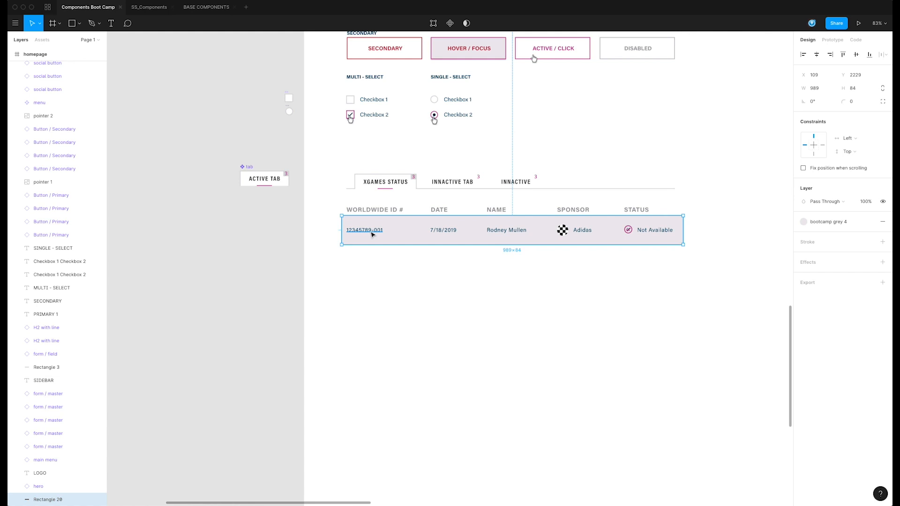
Show the layout grid, pull the row background's left edge in to X 123, and indent the WORLDWIDE ID header and its value.
{"action": "key", "text": "ctrl+g"}
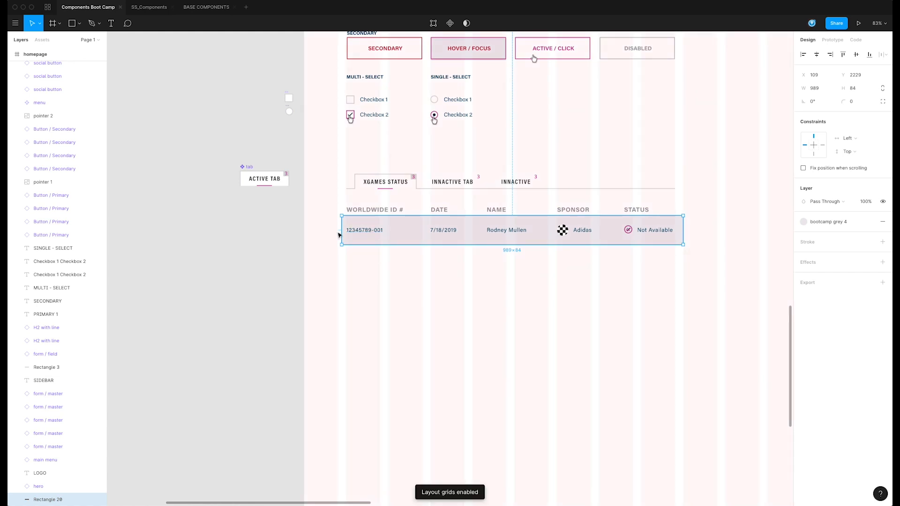
{"action": "mouse_move", "coordinate": [342, 229]}
{"action": "left_mouse_down"}
{"action": "mouse_move", "coordinate": [333, 228]}
{"action": "mouse_move", "coordinate": [347, 229]}
{"action": "left_mouse_up"}
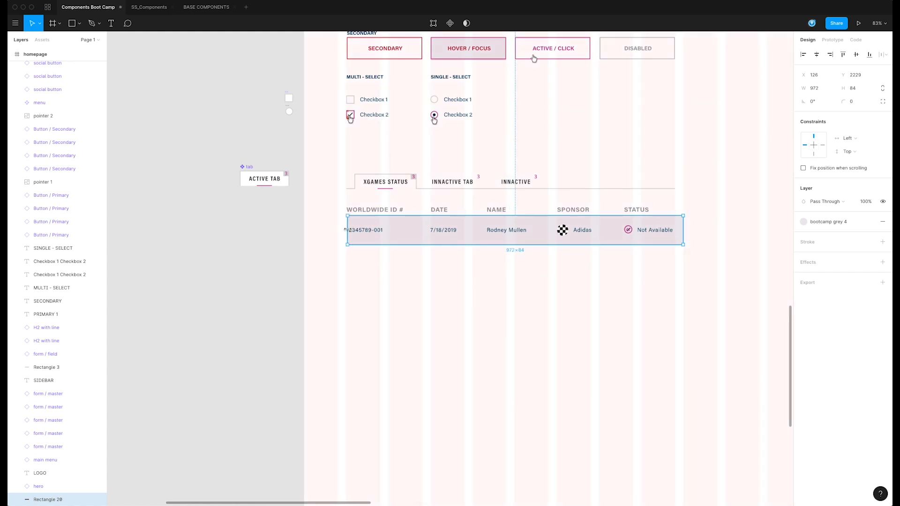
{"action": "left_click", "coordinate": [377, 234]}
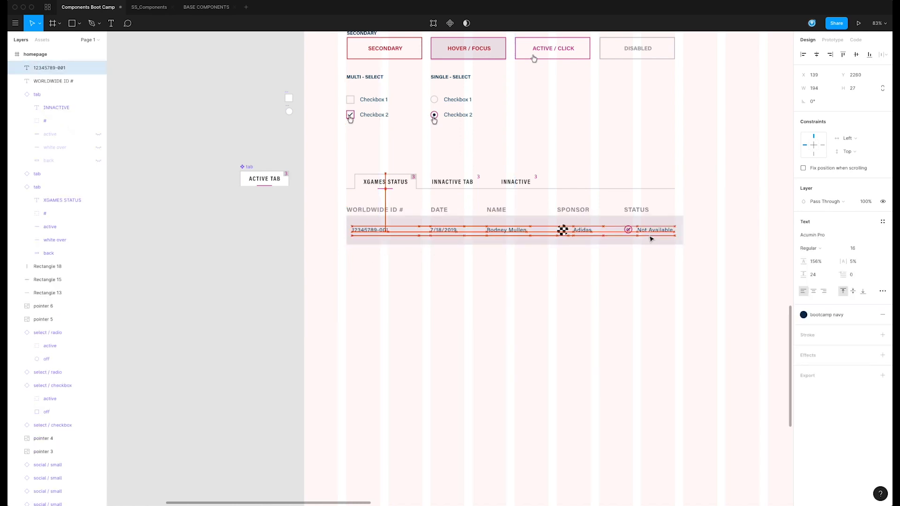
{"action": "left_click", "coordinate": [393, 212]}
{"action": "left_click_drag", "start_coordinate": [394, 212], "coordinate": [377, 231]}
{"action": "left_click", "coordinate": [374, 231]}
{"action": "left_click", "coordinate": [448, 253]}
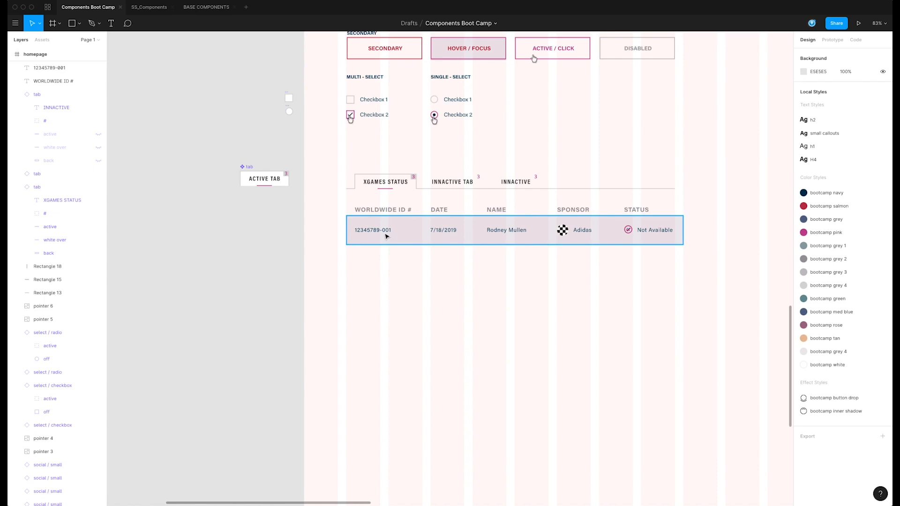
Hide the layout grid again and clear the selection.
{"action": "key", "text": "ctrl+g"}
{"action": "left_click_drag", "start_coordinate": [672, 262], "coordinate": [381, 240]}
{"action": "left_click", "coordinate": [438, 280]}
Detach the colour style from the row background and lower its fill opacity to 30%.
{"action": "left_click", "coordinate": [476, 243]}
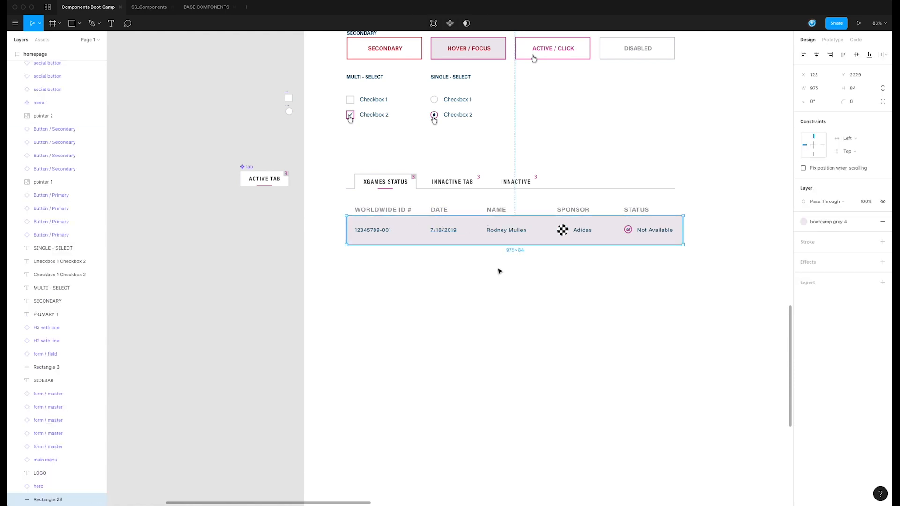
{"action": "left_click", "coordinate": [869, 222]}
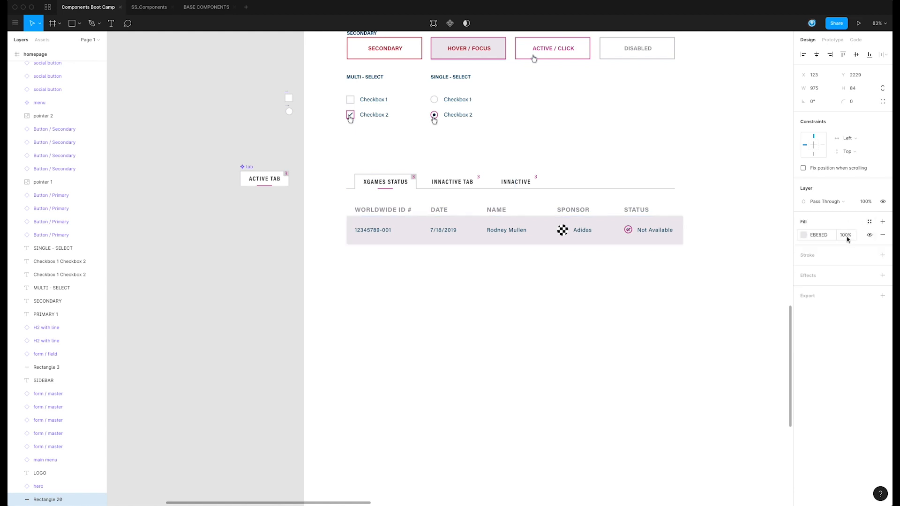
{"action": "left_click", "coordinate": [845, 235]}
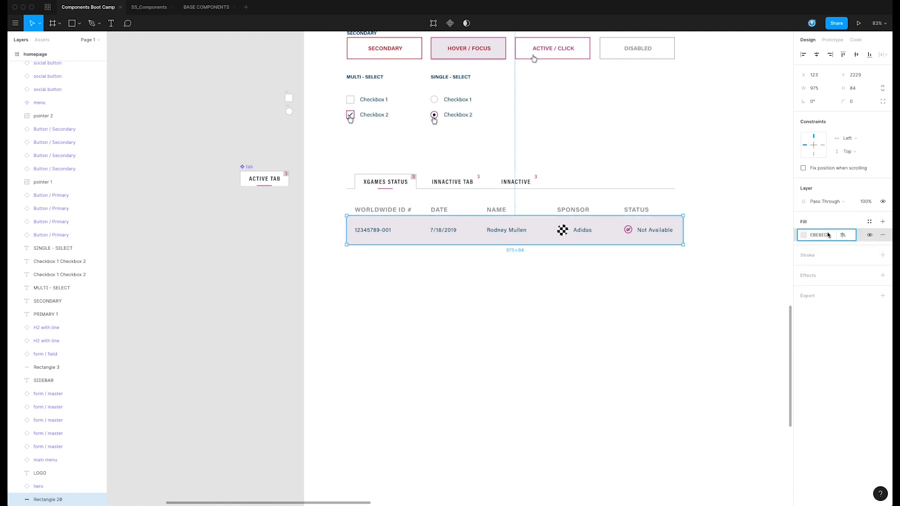
{"action": "type", "text": "10"}
{"action": "key", "text": "Return"}
{"action": "left_click", "coordinate": [844, 235]}
{"action": "type", "text": "20"}
{"action": "key", "text": "Return"}
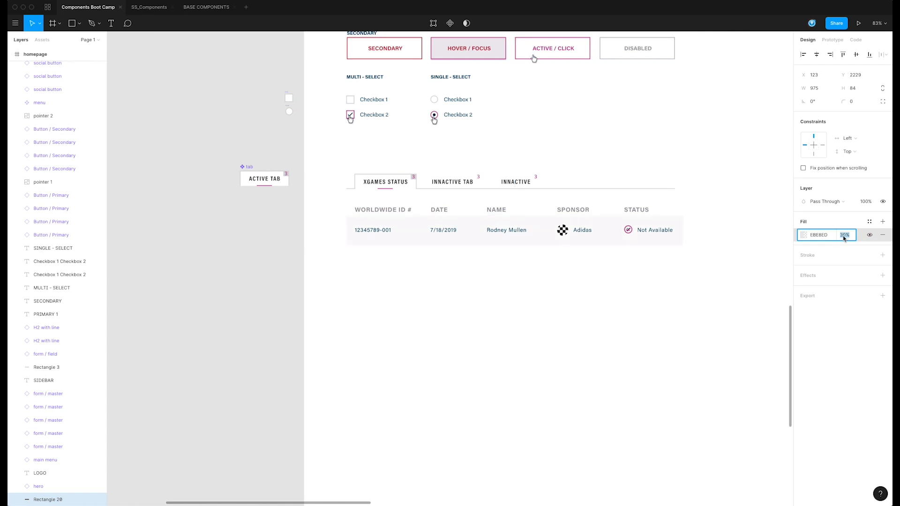
{"action": "left_click", "coordinate": [549, 282]}
Duplicate the row background as a line 2 high and align it with the background's bottom edge.
{"action": "left_click", "coordinate": [472, 236]}
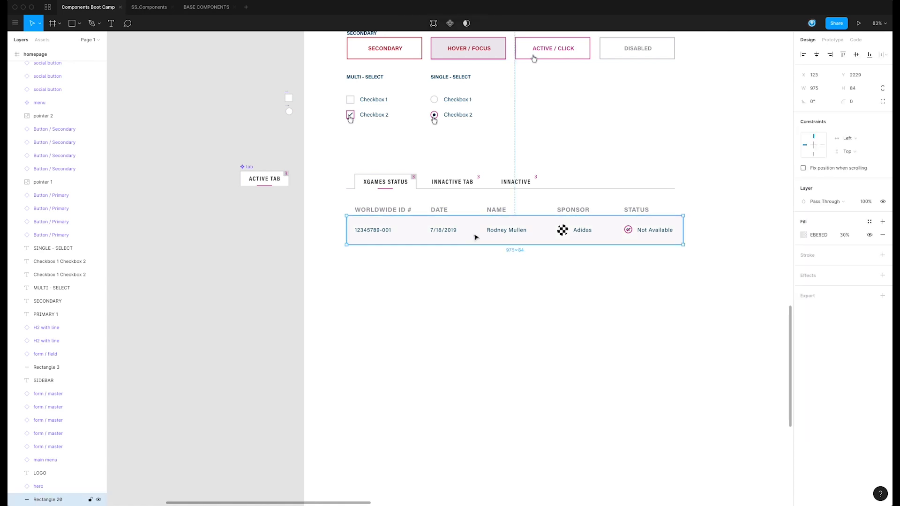
{"action": "key", "text": "super+d"}
{"action": "left_click_drag", "start_coordinate": [477, 216], "coordinate": [478, 243]}
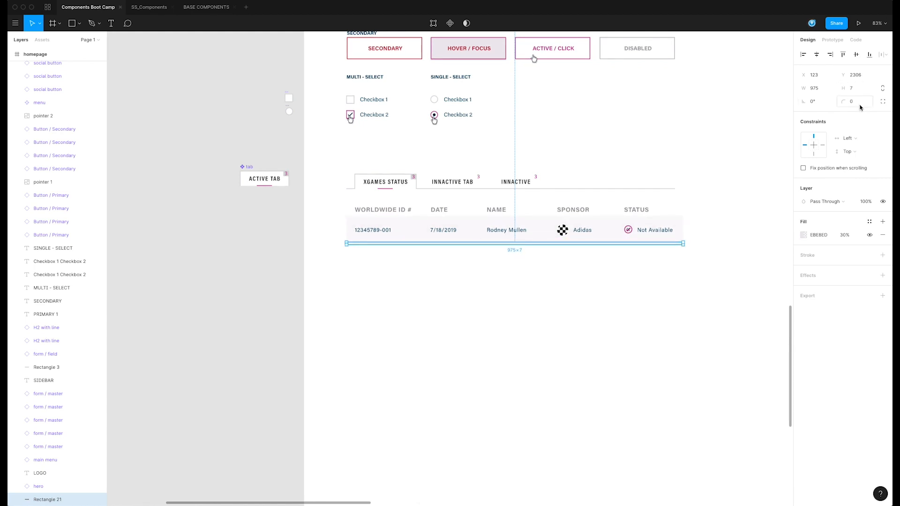
{"action": "left_click", "coordinate": [853, 90]}
{"action": "type", "text": "2"}
{"action": "key", "text": "Return"}
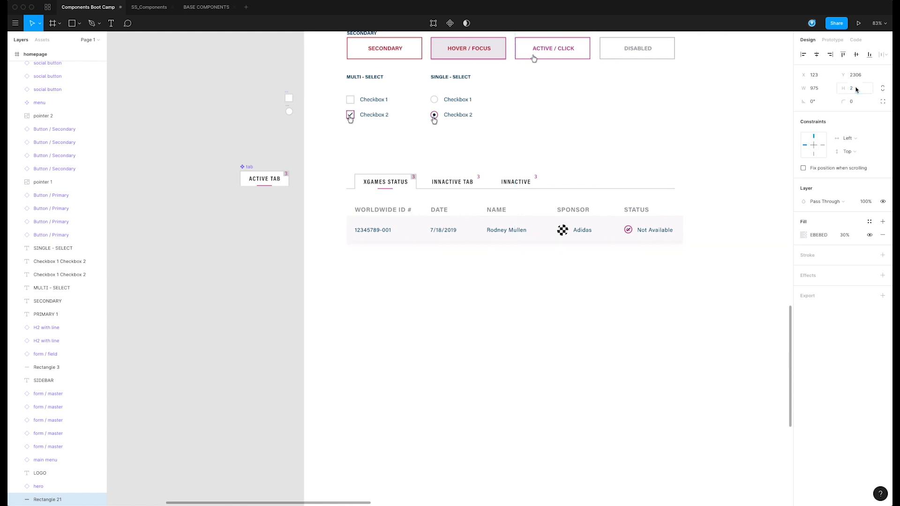
{"action": "left_click", "coordinate": [683, 227], "text": "shift"}
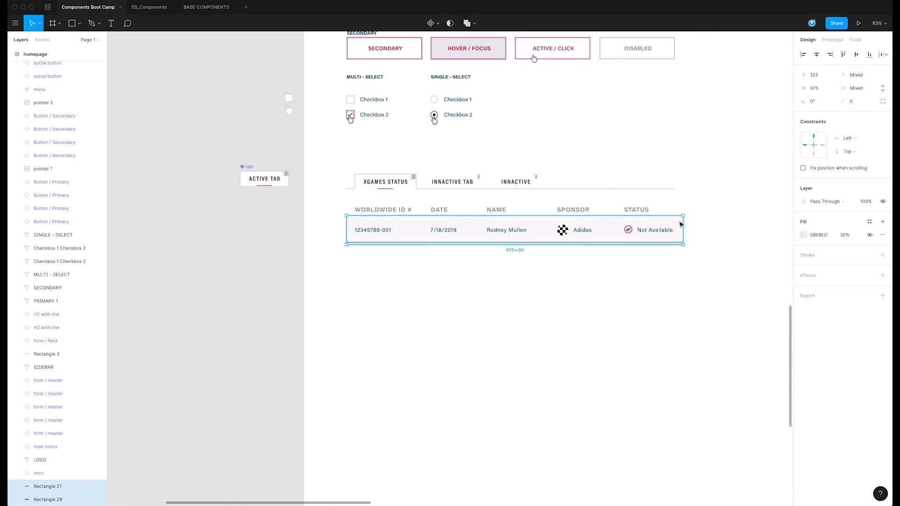
{"action": "left_click", "coordinate": [868, 55]}
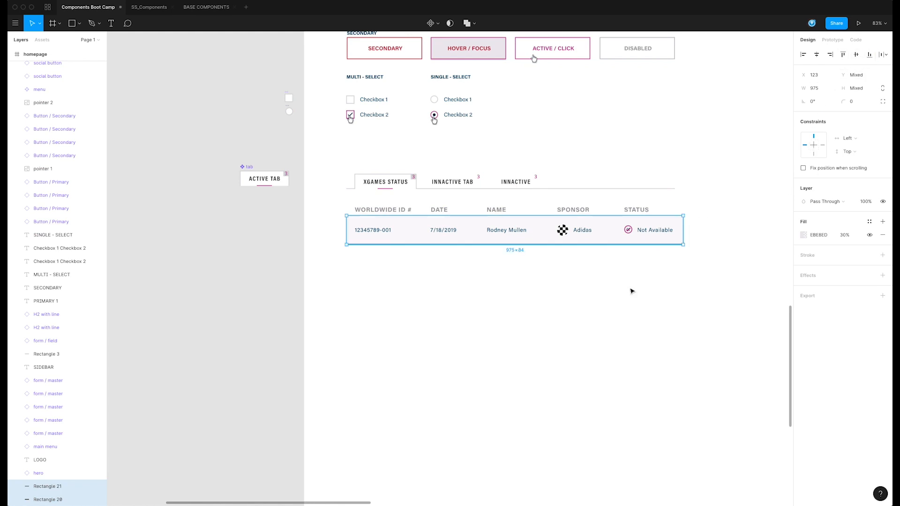
Try 50% fill opacity on the thin line under the row and settle on 100%.
{"action": "left_click", "coordinate": [51, 488]}
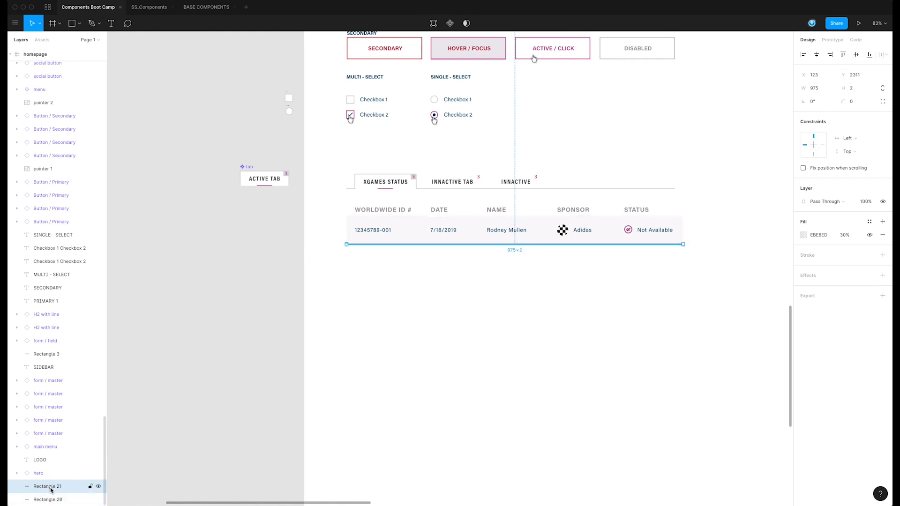
{"action": "left_click", "coordinate": [854, 236]}
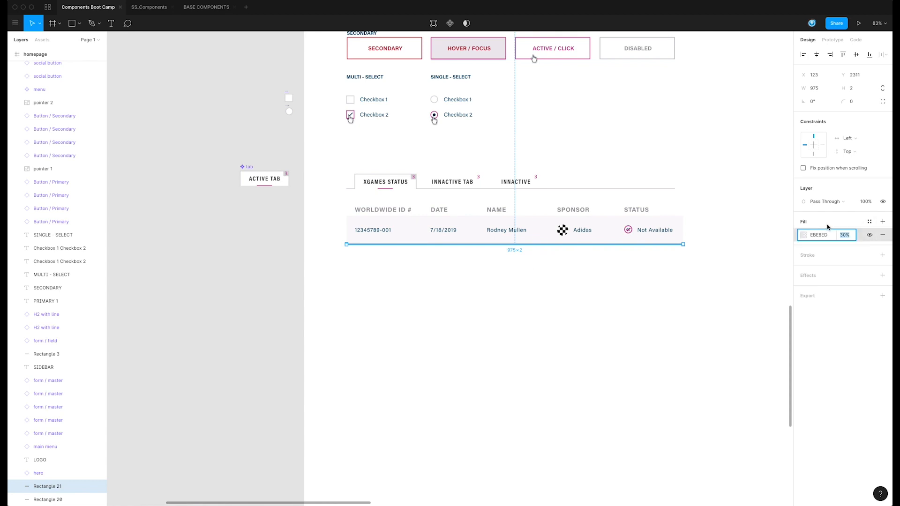
{"action": "key", "text": "Return"}
{"action": "left_click", "coordinate": [488, 310]}
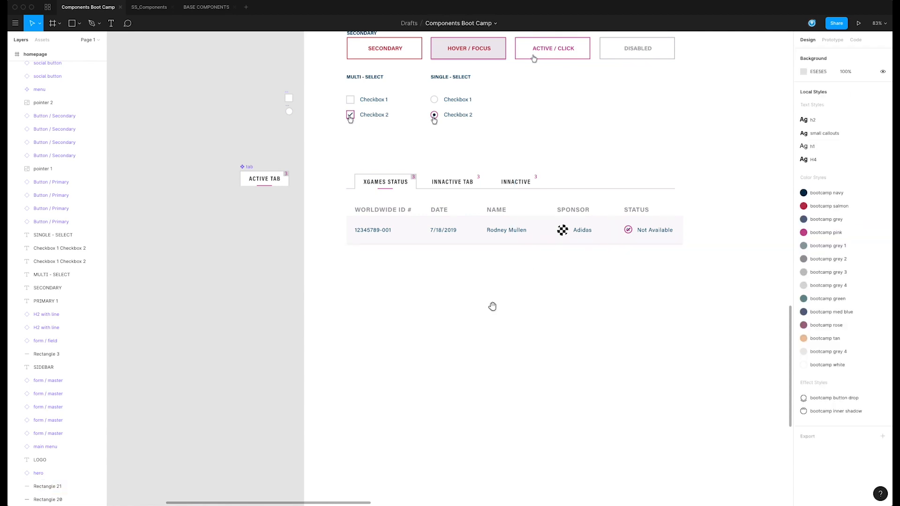
{"action": "left_click_drag", "start_coordinate": [487, 309], "coordinate": [494, 279]}
{"action": "left_click", "coordinate": [498, 216]}
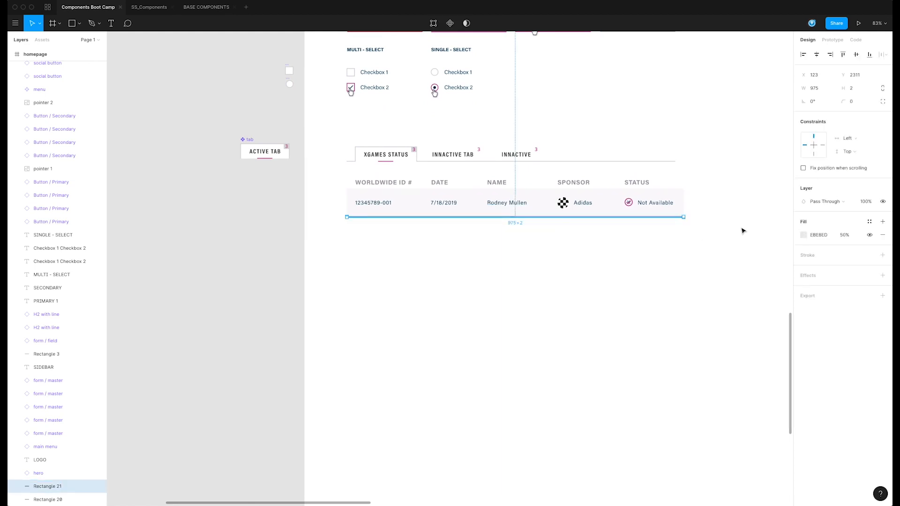
{"action": "left_click", "coordinate": [846, 236]}
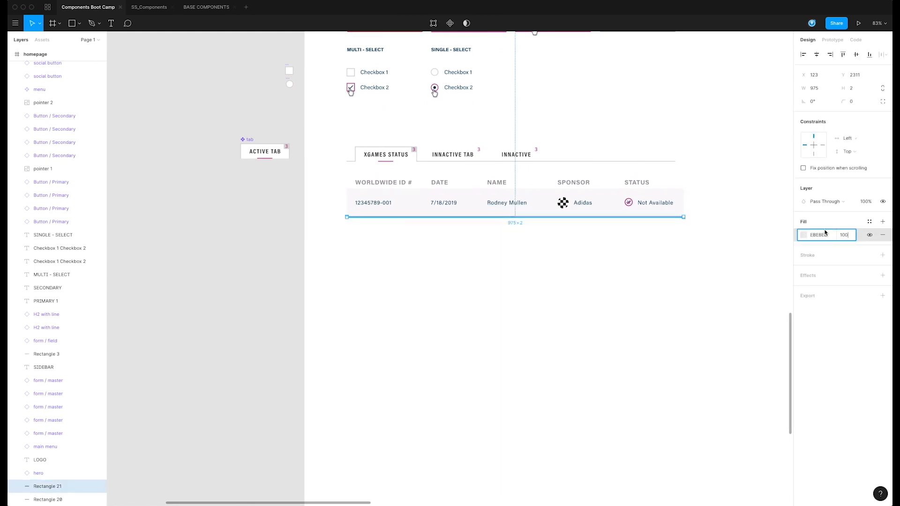
{"action": "key", "text": "Return"}
{"action": "scroll", "coordinate": [460, 297], "scroll_direction": "up", "scroll_amount": 1}
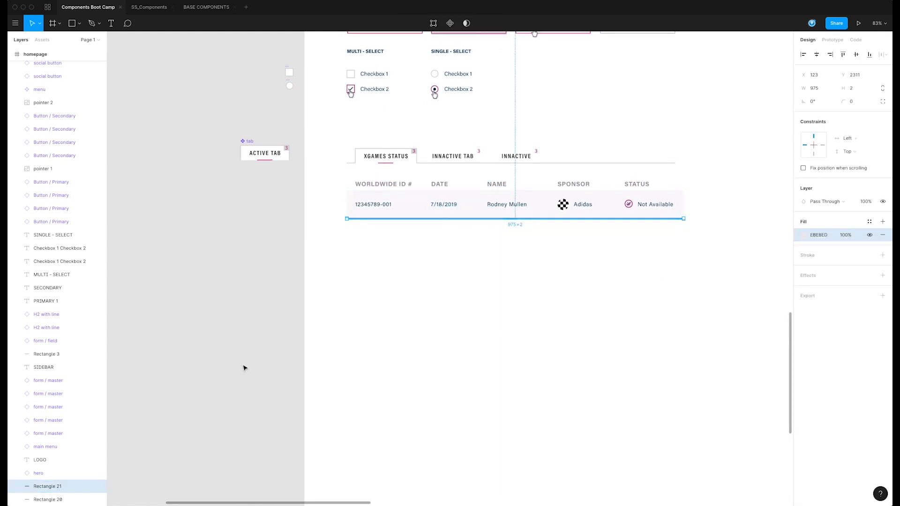
{"action": "left_click", "coordinate": [370, 319]}
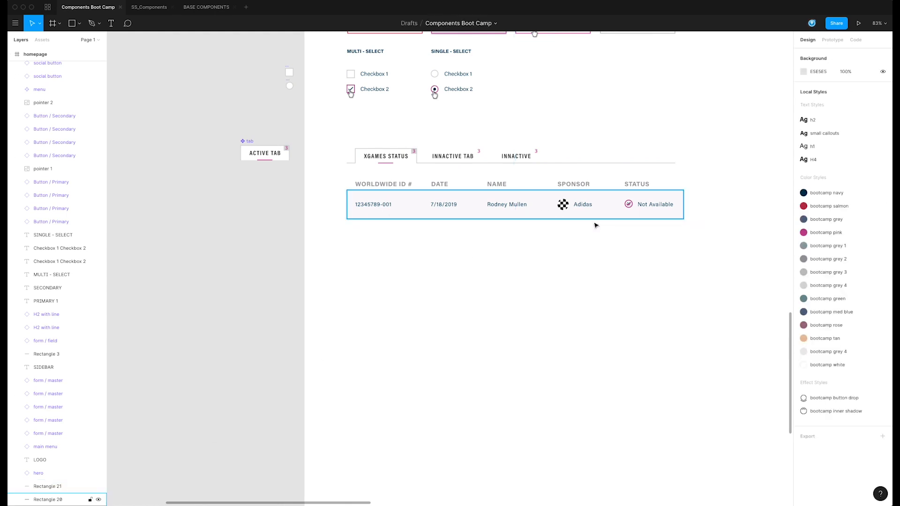
Turn the whole first row, including its background and bottom line, into a component named table.
{"action": "left_click_drag", "start_coordinate": [498, 220], "coordinate": [346, 196]}
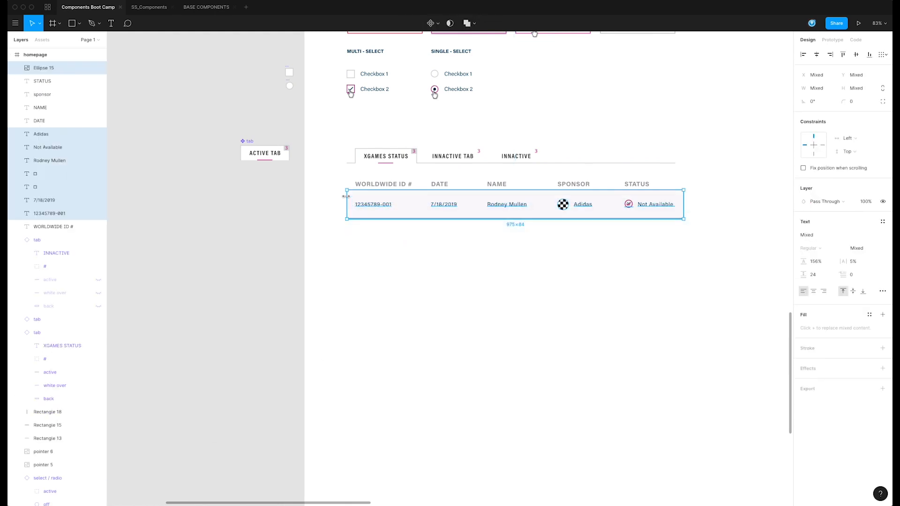
{"action": "key", "text": "super+alt+k"}
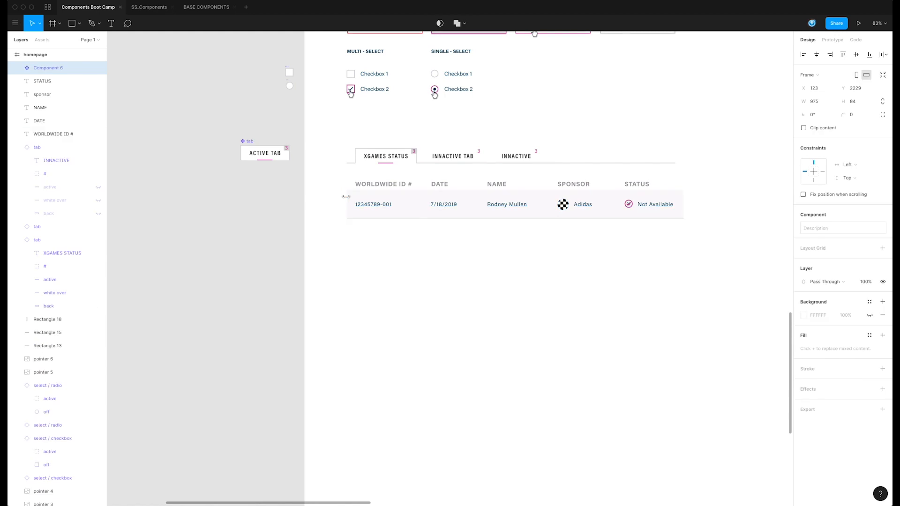
{"action": "scroll", "coordinate": [458, 267], "scroll_direction": "left", "scroll_amount": 5}
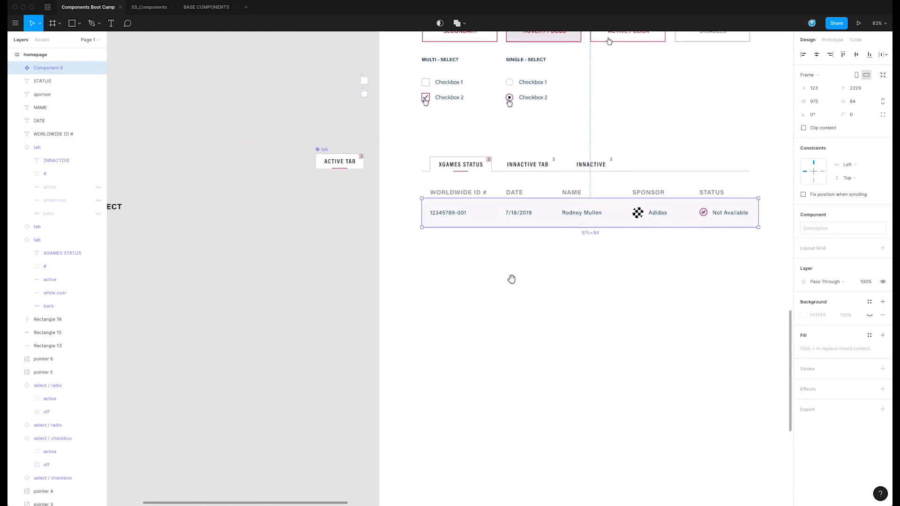
{"action": "double_click", "coordinate": [43, 68]}
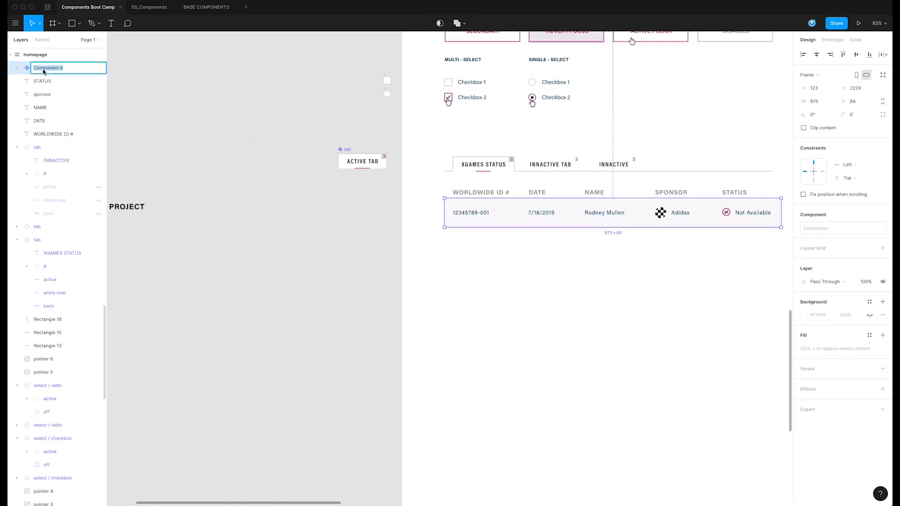
{"action": "type", "text": "table"}
{"action": "key", "text": "Return"}
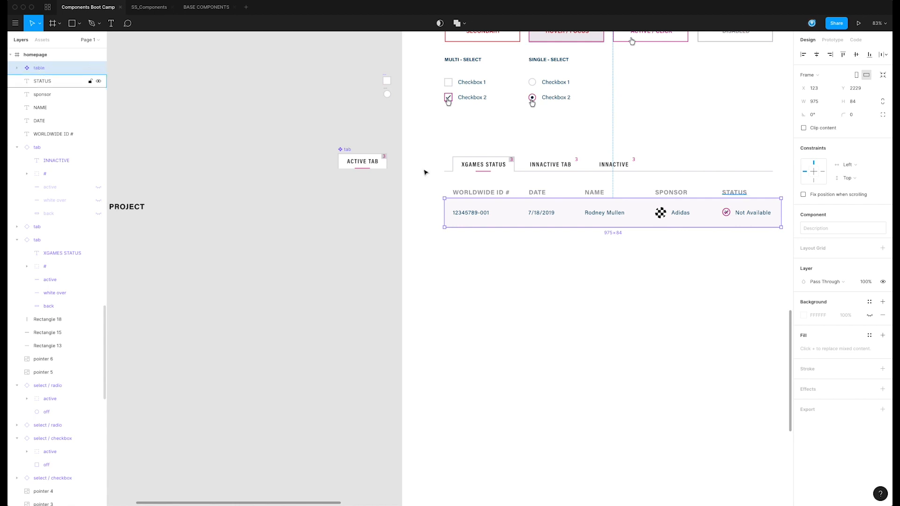
{"action": "scroll", "coordinate": [509, 226], "scroll_direction": "right", "scroll_amount": 4}
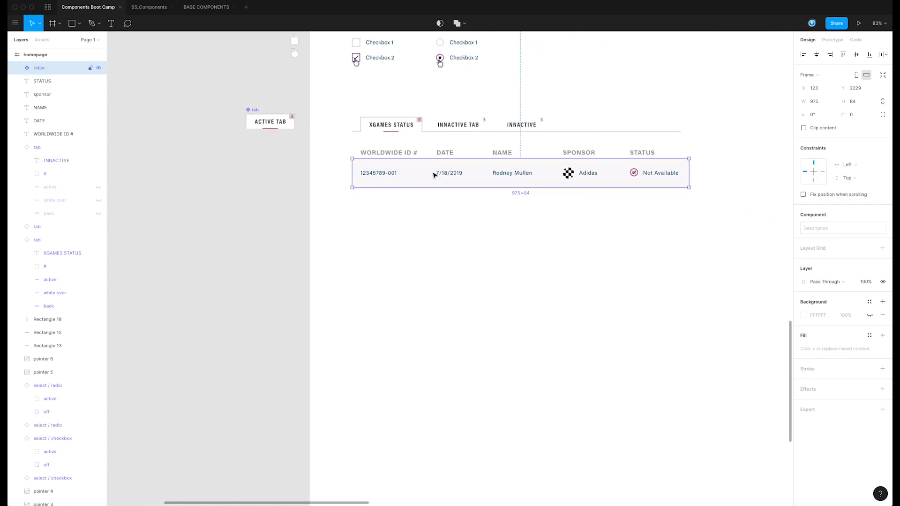
{"action": "left_click_drag", "start_coordinate": [434, 175], "coordinate": [439, 207]}
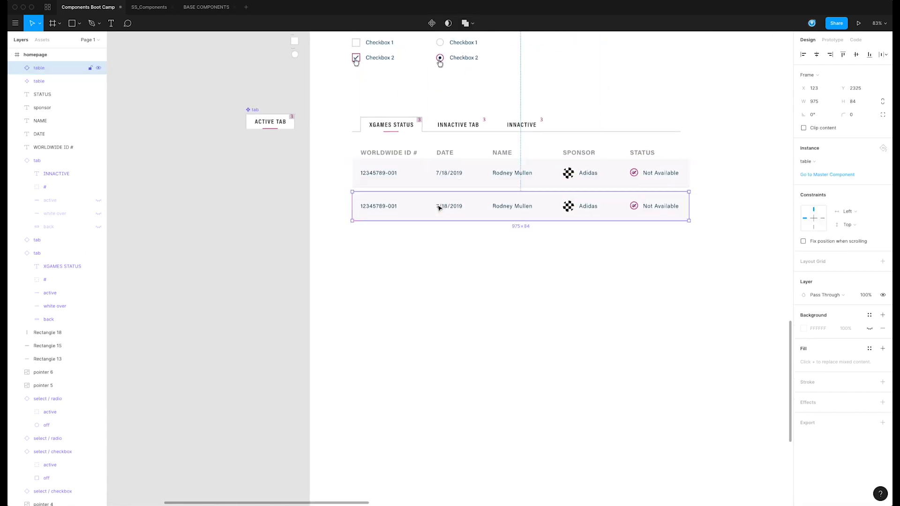
{"action": "key", "text": "super+z"}
Duplicate the table row in place and move the master component out of the homepage frame to about X -1165, Y 1952.
{"action": "key", "text": "super+d"}
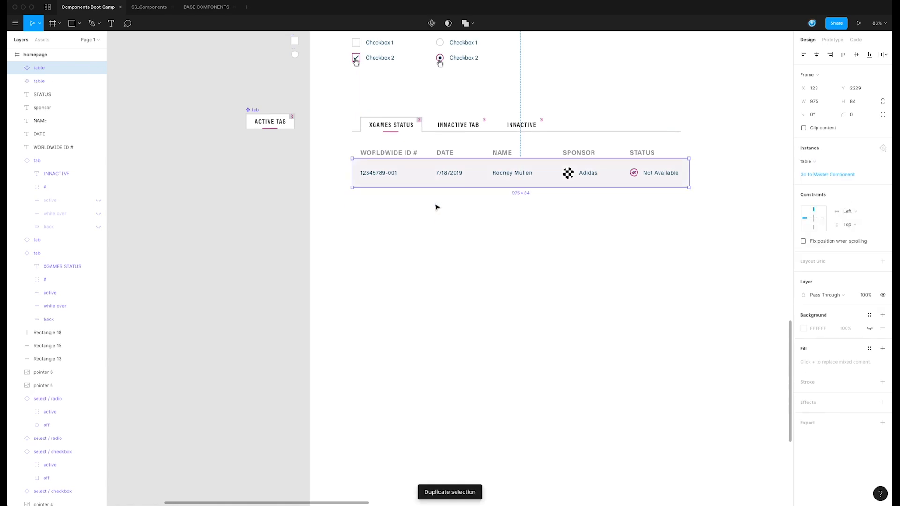
{"action": "left_click", "coordinate": [49, 80]}
{"action": "left_click_drag", "start_coordinate": [534, 177], "coordinate": [478, 209]}
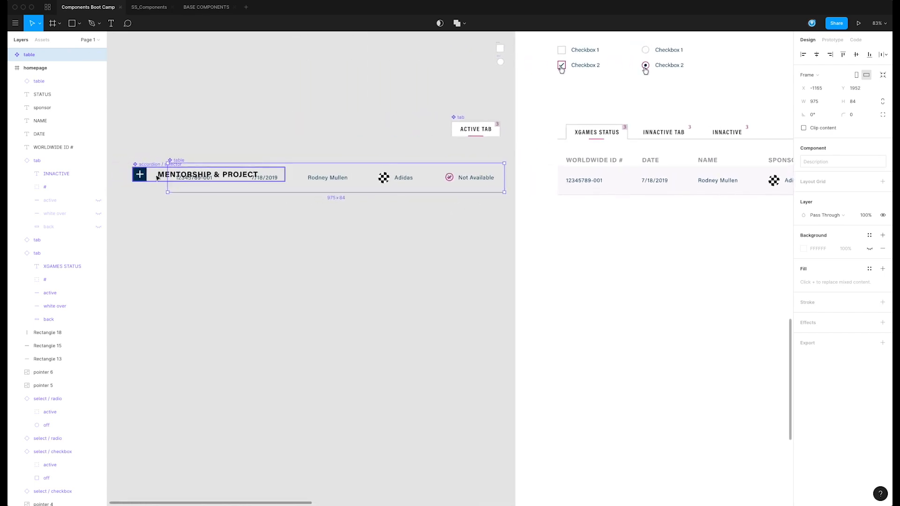
Move the accordion / selector master component up, clear of the table master component.
{"action": "left_click_drag", "start_coordinate": [145, 177], "coordinate": [181, 82]}
{"action": "left_click", "coordinate": [245, 178]}
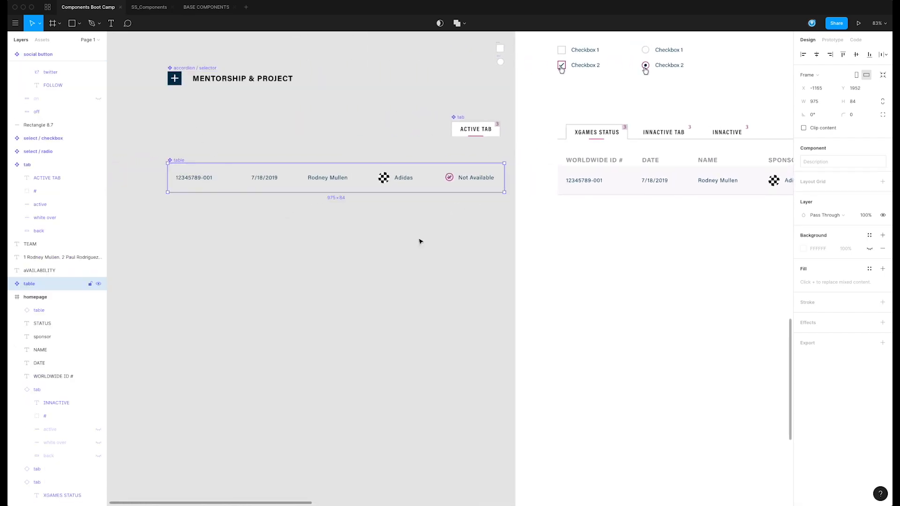
Duplicate the table row instance three times, stacking the copies directly beneath it to form four rows.
{"action": "left_click", "coordinate": [589, 189]}
{"action": "left_click_drag", "start_coordinate": [641, 215], "coordinate": [458, 239]}
{"action": "left_click", "coordinate": [532, 281]}
{"action": "scroll", "coordinate": [493, 209], "scroll_direction": "down", "scroll_amount": 1}
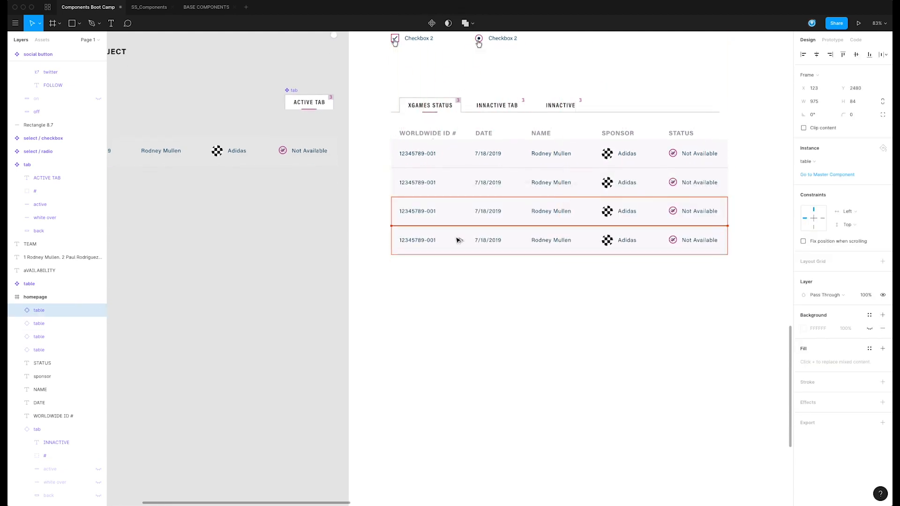
{"action": "left_click", "coordinate": [513, 306]}
Change the name in the second table row to Bucky Lasek, taken from the list beside the homepage.
{"action": "scroll", "coordinate": [513, 306], "scroll_direction": "right", "scroll_amount": 6}
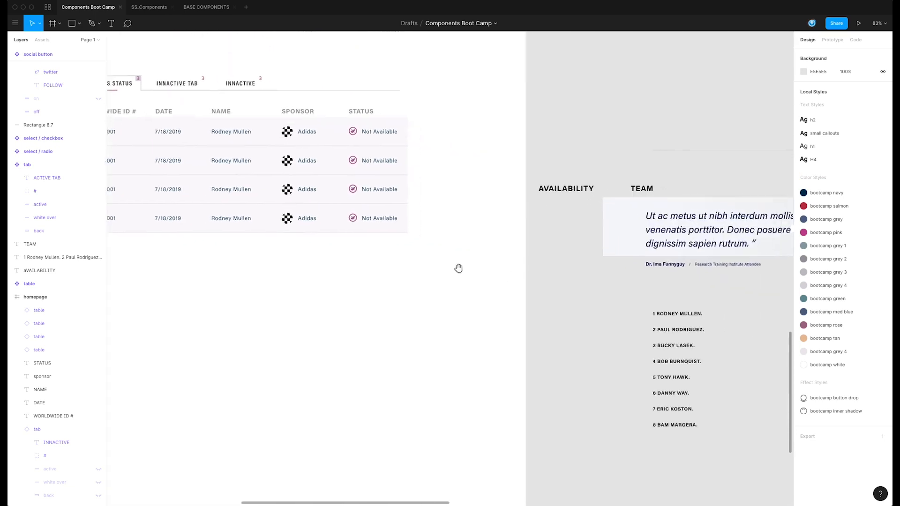
{"action": "scroll", "coordinate": [463, 267], "scroll_direction": "left", "scroll_amount": 1}
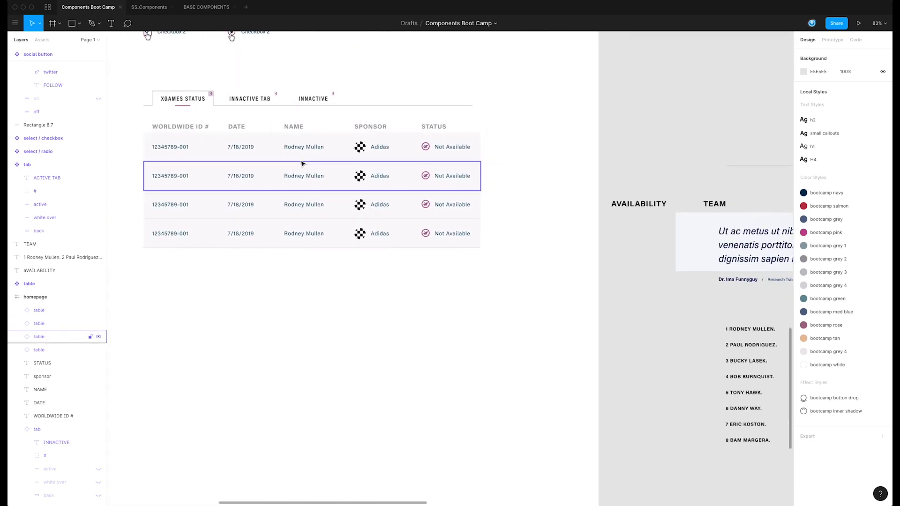
{"action": "left_click", "coordinate": [298, 177]}
{"action": "double_click", "coordinate": [298, 176]}
{"action": "double_click", "coordinate": [299, 175]}
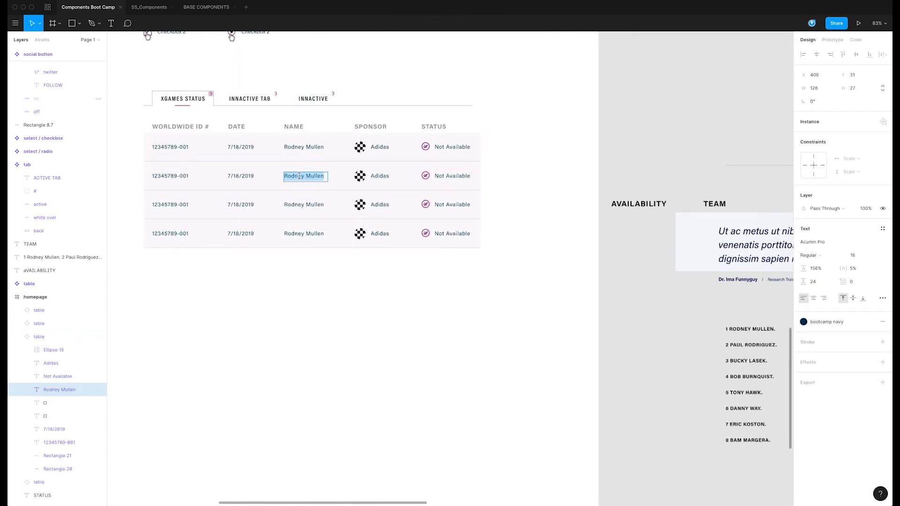
{"action": "type", "text": "BUCK"}
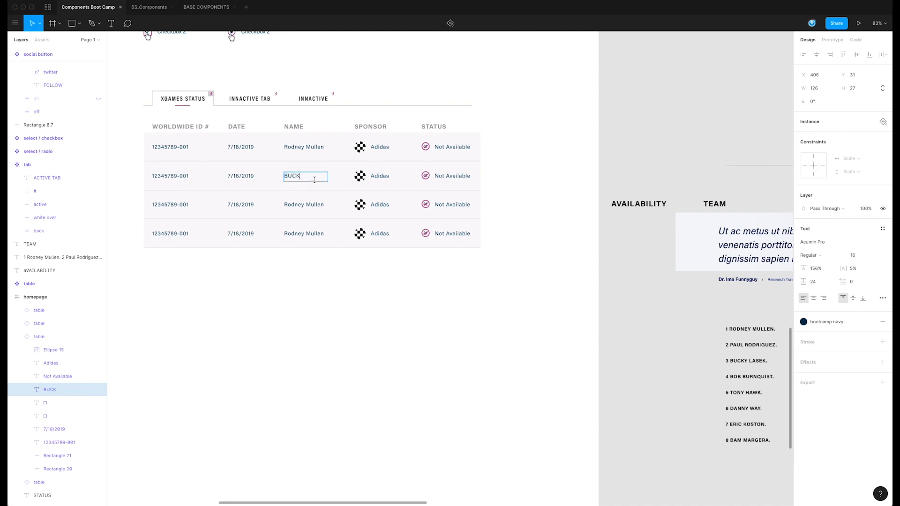
{"action": "key", "text": "BackSpace"}
{"action": "key", "text": "BackSpace"}
{"action": "key", "text": "BackSpace"}
Set the names in the third and fourth table rows to Bob Burnquist and Eric Koston.
{"action": "double_click", "coordinate": [301, 206]}
{"action": "double_click", "coordinate": [301, 206]}
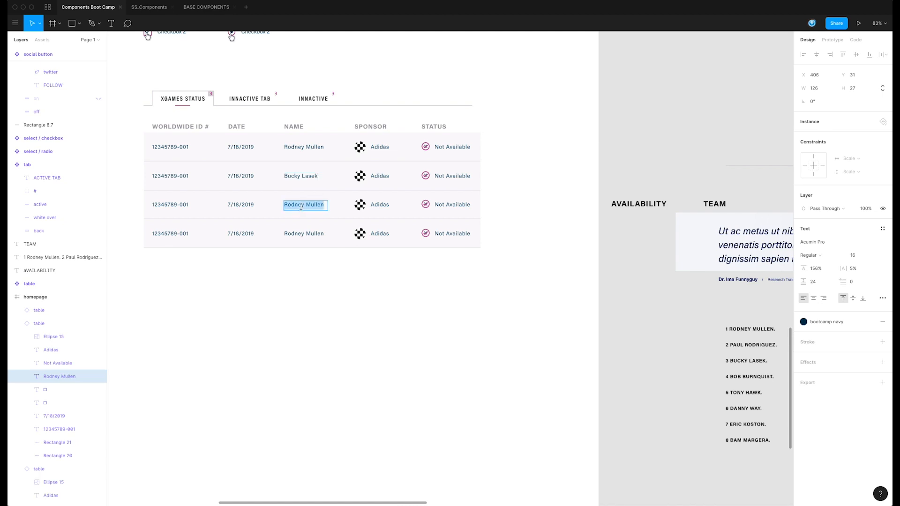
{"action": "type", "text": "Bob Burnquist"}
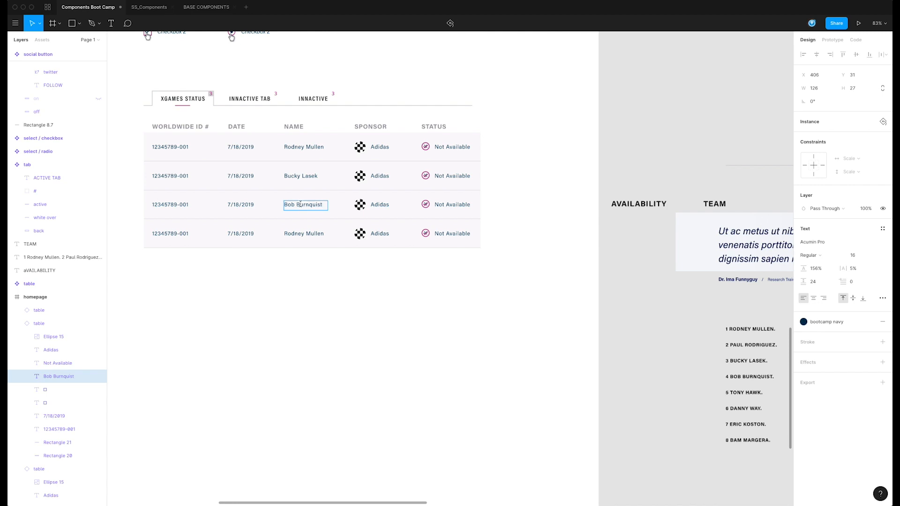
{"action": "double_click", "coordinate": [299, 233]}
{"action": "type", "text": "Eric Kost"}
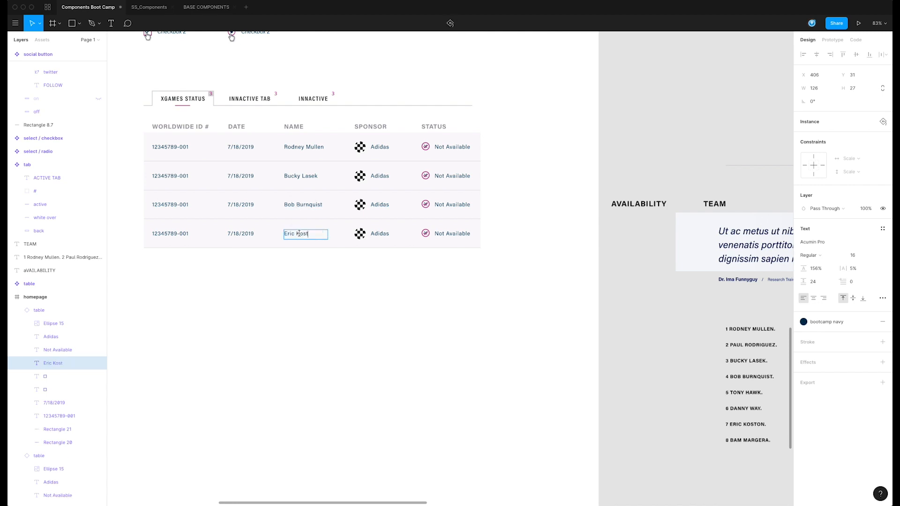
{"action": "type", "text": "on"}
Set the sponsors to Plan B in the fourth row, Santa Cruz in the third and Independant in the second.
{"action": "double_click", "coordinate": [379, 233]}
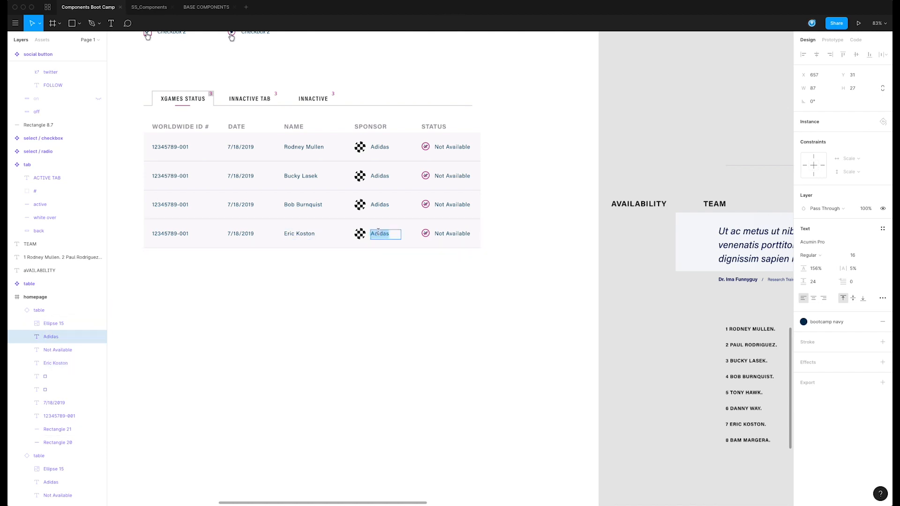
{"action": "type", "text": "Plan B"}
{"action": "left_click", "coordinate": [378, 205]}
{"action": "double_click", "coordinate": [377, 204]}
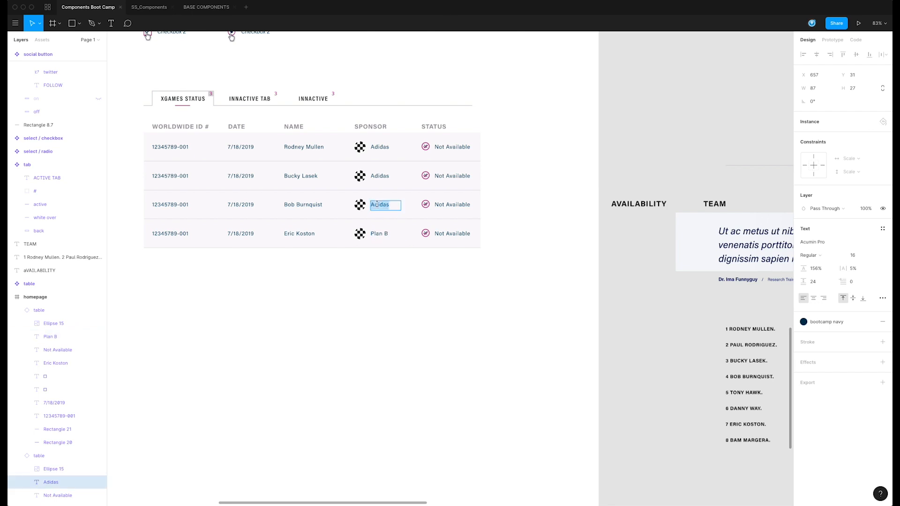
{"action": "type", "text": "Santa Cruz"}
{"action": "left_click", "coordinate": [380, 176]}
{"action": "double_click", "coordinate": [379, 176]}
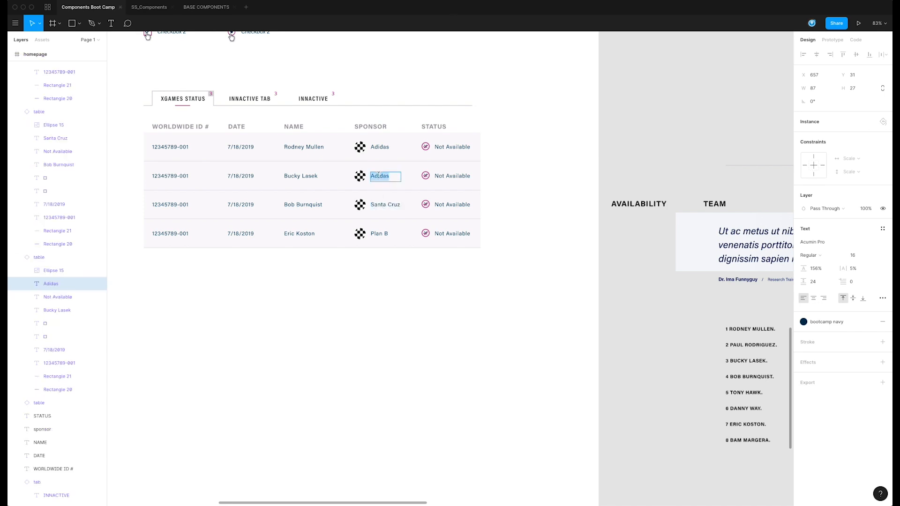
{"action": "type", "text": "I"}
{"action": "left_click", "coordinate": [399, 277]}
Widen the sponsor text box in the table master component so longer sponsor names fit on one line.
{"action": "left_click_drag", "start_coordinate": [399, 279], "coordinate": [550, 291]}
{"action": "scroll", "coordinate": [539, 189], "scroll_direction": "left", "scroll_amount": 5}
{"action": "scroll", "coordinate": [538, 189], "scroll_direction": "up", "scroll_amount": 1}
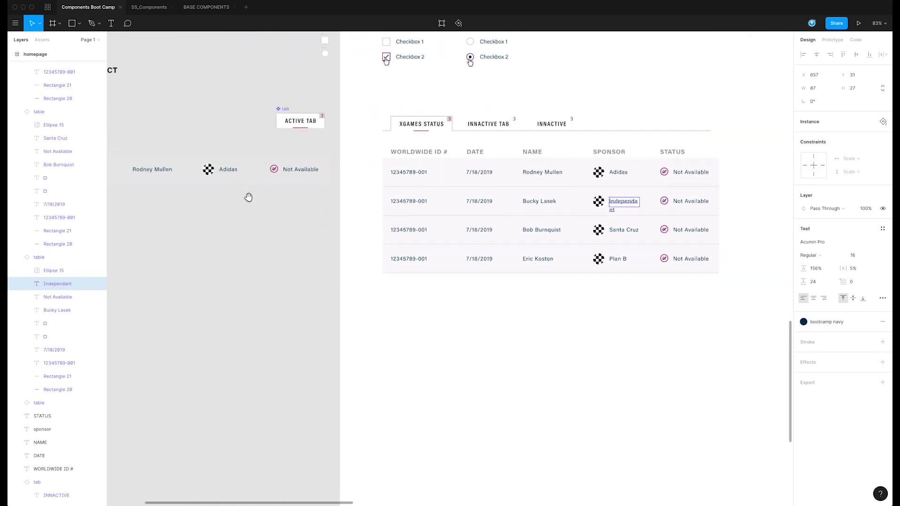
{"action": "scroll", "coordinate": [249, 196], "scroll_direction": "left", "scroll_amount": 6}
{"action": "scroll", "coordinate": [249, 197], "scroll_direction": "up", "scroll_amount": 3}
{"action": "scroll", "coordinate": [352, 251], "scroll_direction": "right", "scroll_amount": 3}
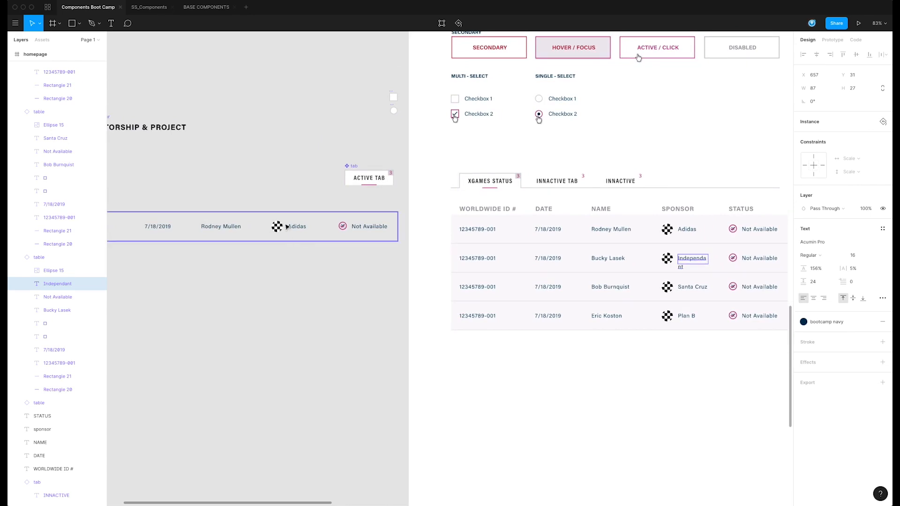
{"action": "double_click", "coordinate": [298, 229]}
{"action": "left_click_drag", "start_coordinate": [318, 227], "coordinate": [334, 227]}
{"action": "left_click", "coordinate": [311, 322]}
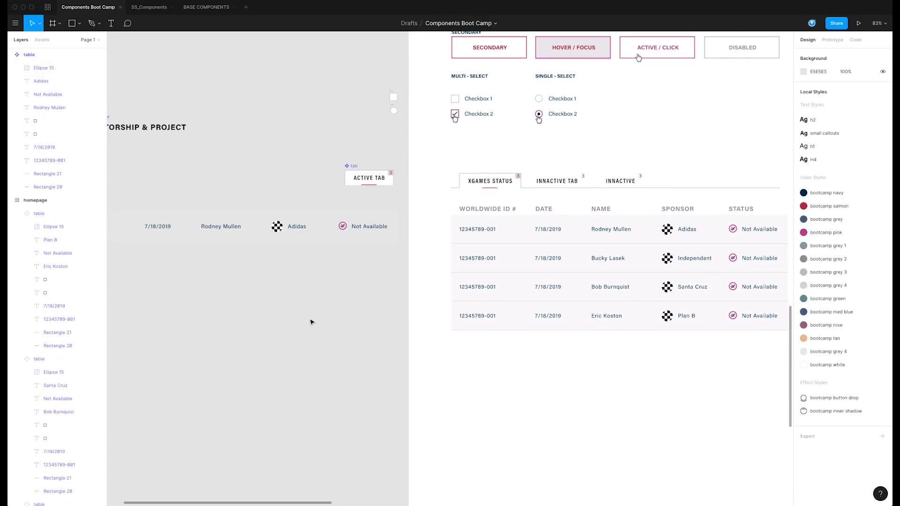
Correct the spelling of the second row's sponsor to Independent.
{"action": "left_click_drag", "start_coordinate": [681, 377], "coordinate": [641, 372]}
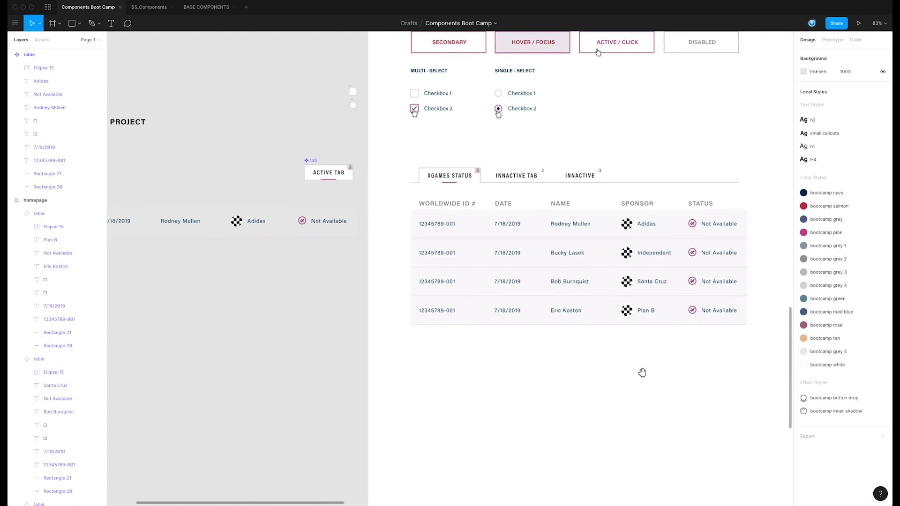
{"action": "double_click", "coordinate": [664, 256]}
{"action": "double_click", "coordinate": [665, 256]}
{"action": "left_click", "coordinate": [664, 253]}
{"action": "type", "text": "e"}
{"action": "left_click", "coordinate": [653, 372]}
{"action": "left_click_drag", "start_coordinate": [681, 357], "coordinate": [551, 341]}
{"action": "left_click", "coordinate": [670, 360]}
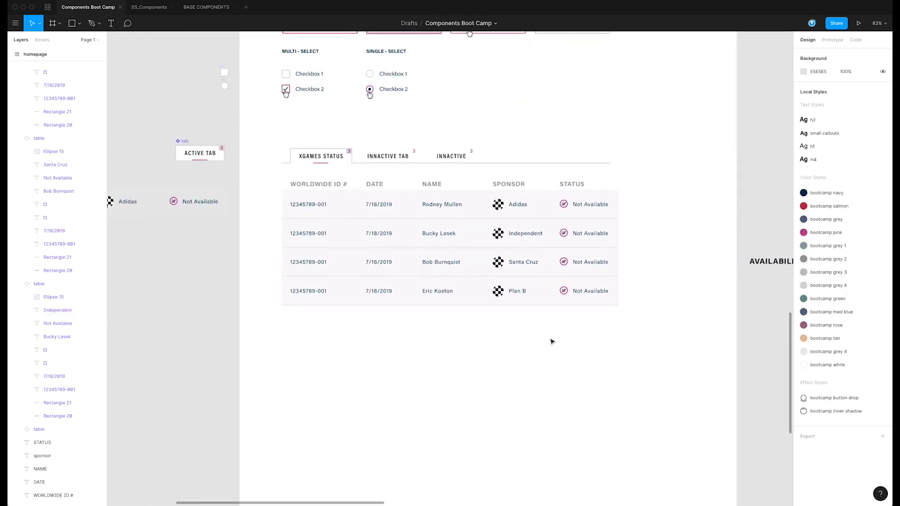
Replace the digits before the suffix of the second row's worldwide ID with a different sample number.
{"action": "left_click_drag", "start_coordinate": [482, 326], "coordinate": [584, 325]}
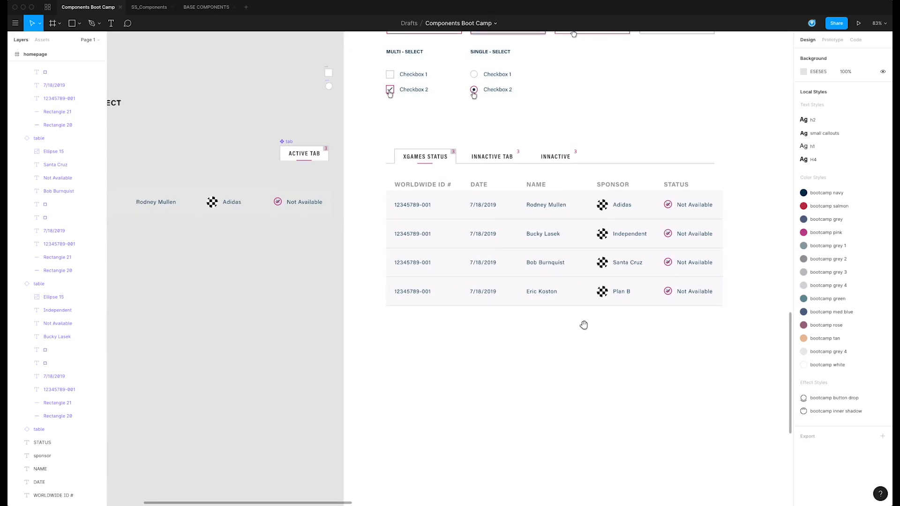
{"action": "left_click", "coordinate": [414, 233]}
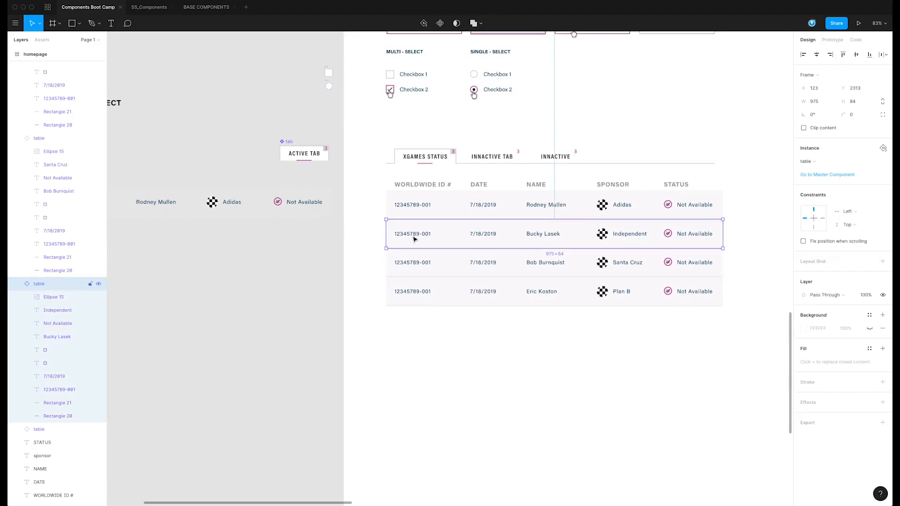
{"action": "double_click", "coordinate": [415, 239]}
{"action": "double_click", "coordinate": [413, 234]}
{"action": "left_click_drag", "start_coordinate": [419, 233], "coordinate": [392, 234]}
{"action": "type", "text": "345678"}
Give the third and fourth rows different sample worldwide IDs, dropping the suffix from the fourth row's ID.
{"action": "left_click", "coordinate": [429, 263]}
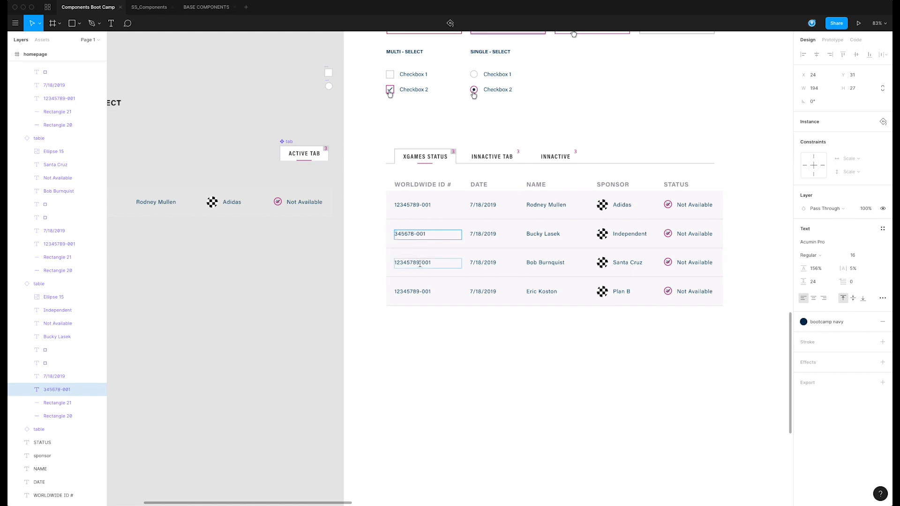
{"action": "left_click_drag", "start_coordinate": [420, 263], "coordinate": [393, 265]}
{"action": "type", "text": "56789"}
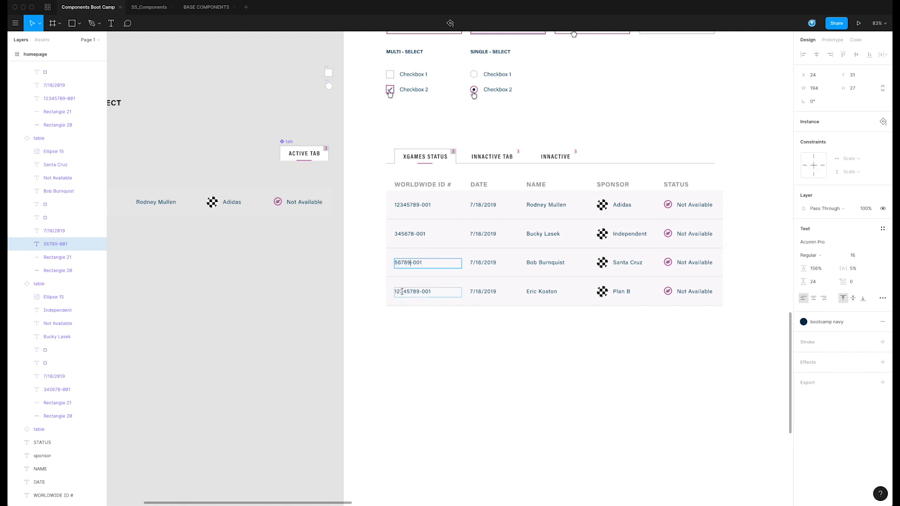
{"action": "left_click", "coordinate": [420, 292]}
{"action": "left_click_drag", "start_coordinate": [420, 292], "coordinate": [388, 294]}
{"action": "type", "text": "9876544"}
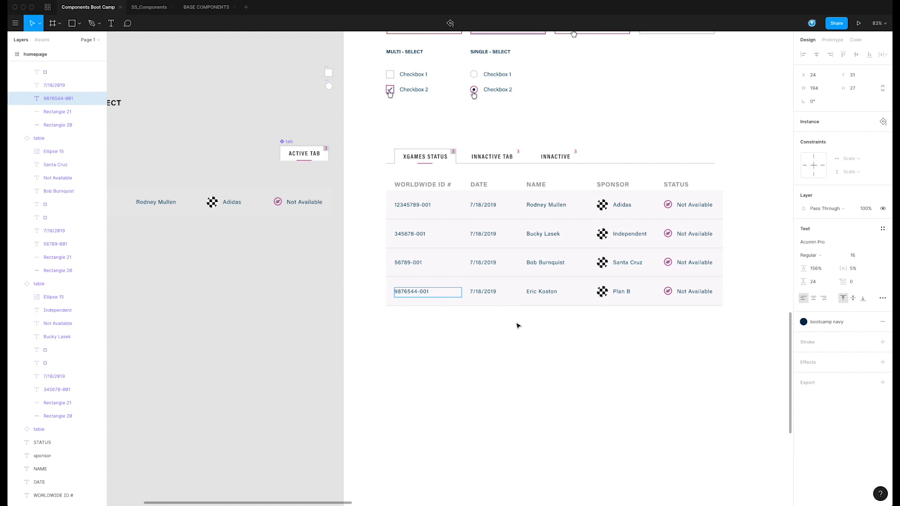
{"action": "key", "text": "BackSpace"}
Change the date in the second table row to 9/24/2019.
{"action": "double_click", "coordinate": [490, 296]}
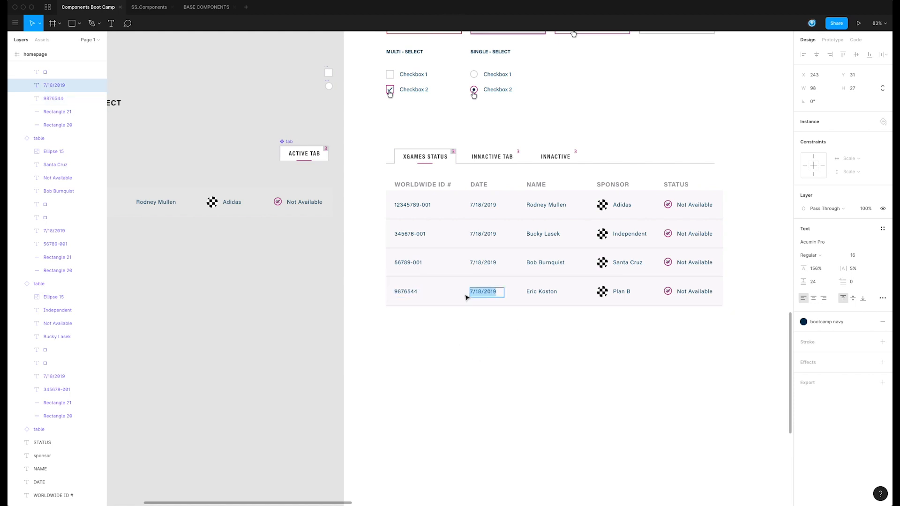
{"action": "left_click", "coordinate": [478, 234]}
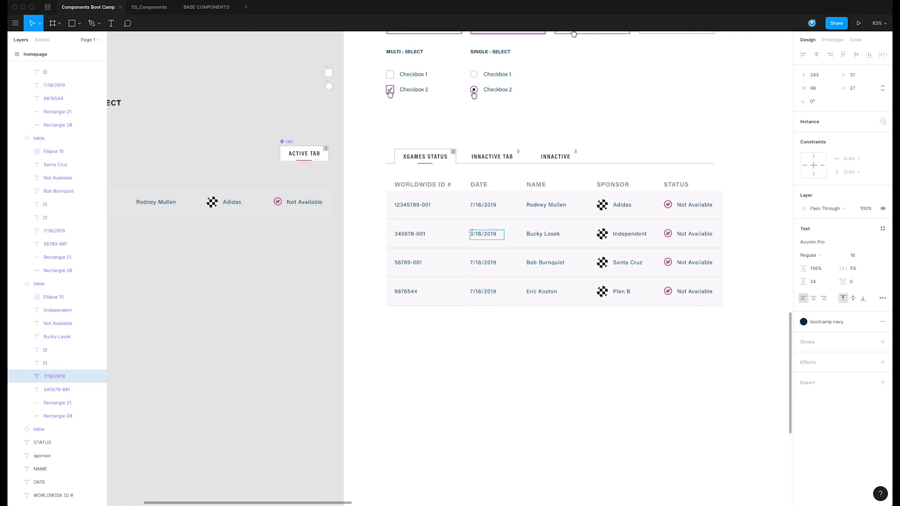
{"action": "double_click", "coordinate": [472, 234]}
{"action": "type", "text": "9"}
{"action": "left_click_drag", "start_coordinate": [482, 234], "coordinate": [476, 233]}
{"action": "type", "text": "24"}
Set the third row's date to 12/18/2019 and the fourth row's date to 1/18/2020.
{"action": "left_click", "coordinate": [481, 262]}
{"action": "left_click_drag", "start_coordinate": [473, 263], "coordinate": [465, 267]}
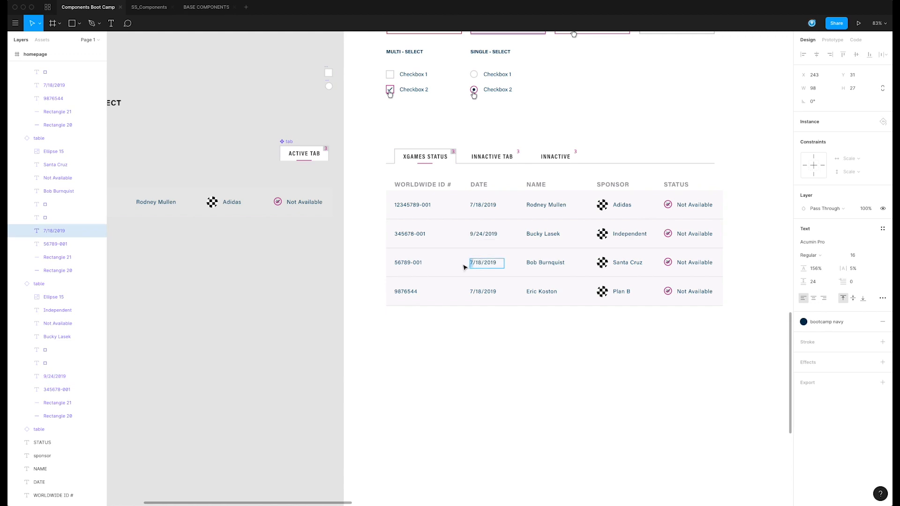
{"action": "type", "text": "12"}
{"action": "left_click", "coordinate": [497, 293]}
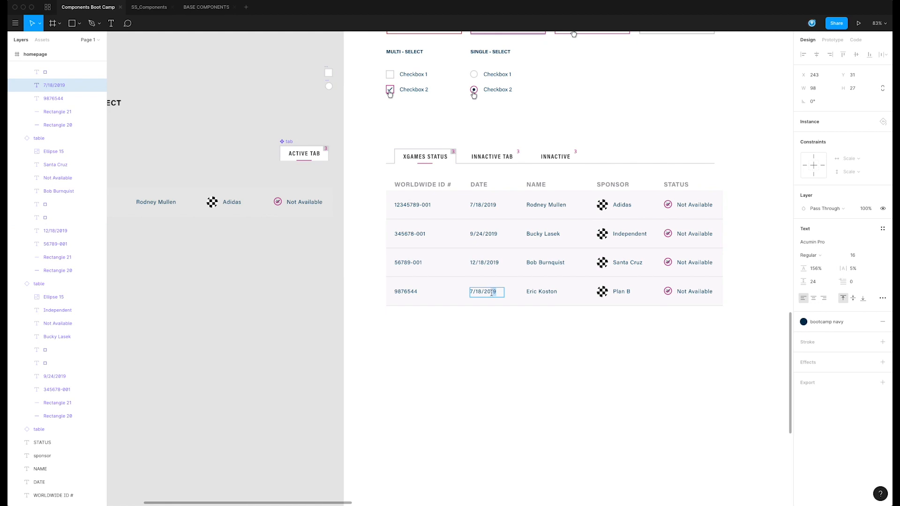
{"action": "type", "text": "2/"}
{"action": "type", "text": "1"}
{"action": "left_click", "coordinate": [516, 343]}
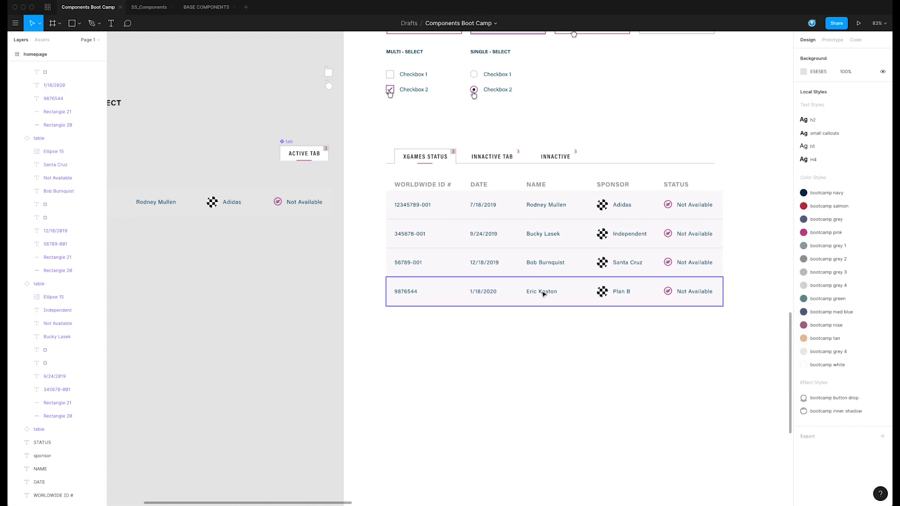
Replace the image fill of the first row's sponsor circle with download.png from the cos folder.
{"action": "double_click", "coordinate": [604, 207]}
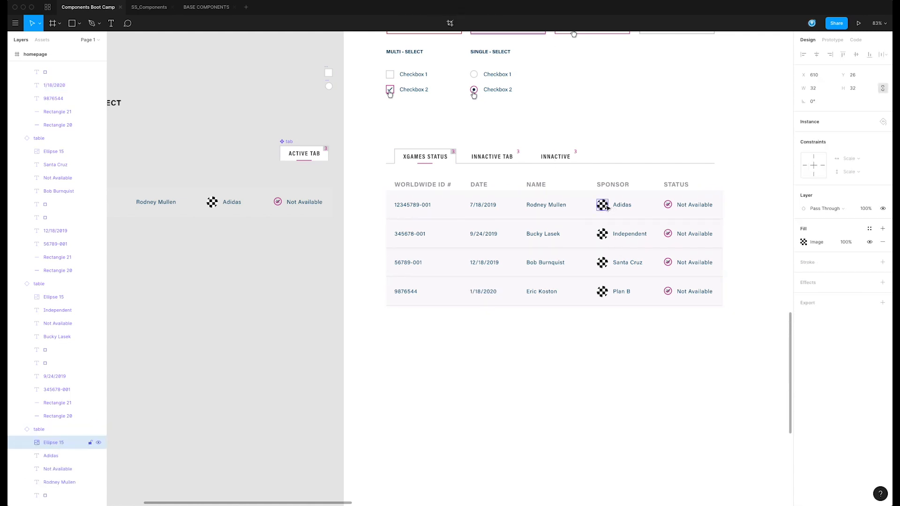
{"action": "left_click", "coordinate": [803, 243]}
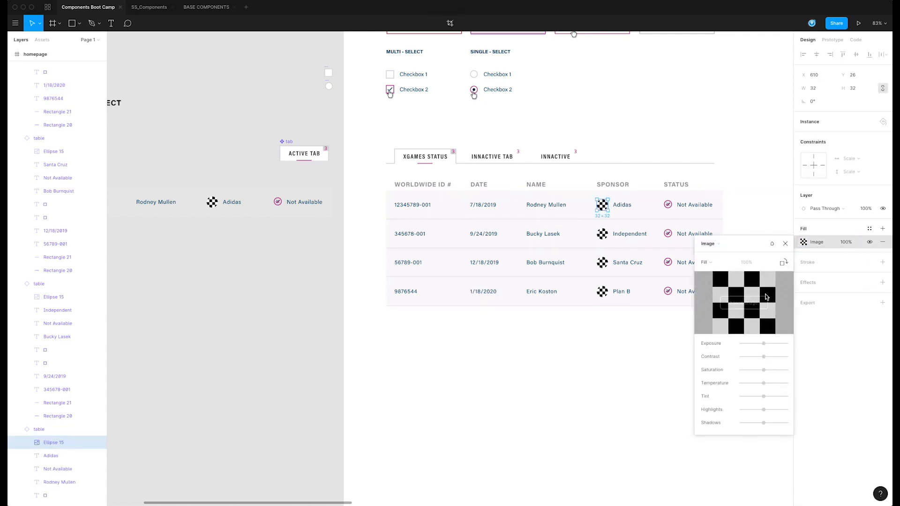
{"action": "left_click", "coordinate": [744, 304]}
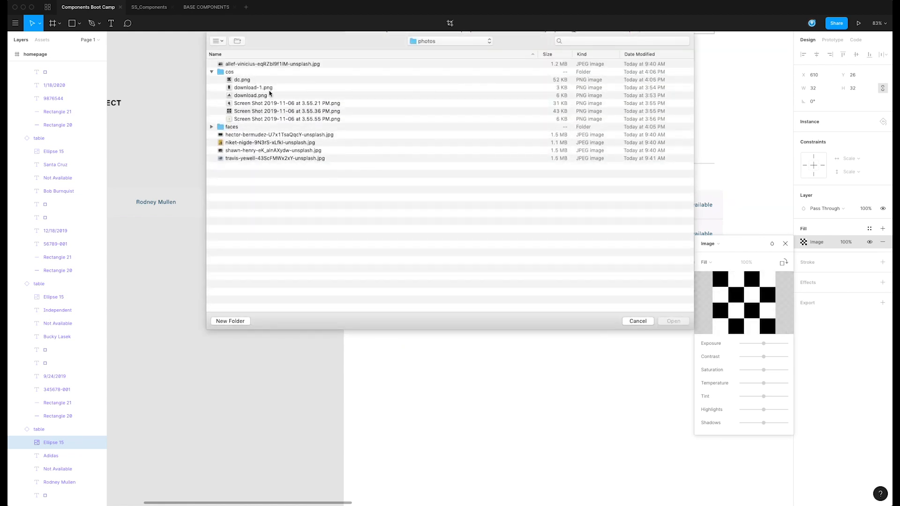
{"action": "left_click", "coordinate": [630, 320]}
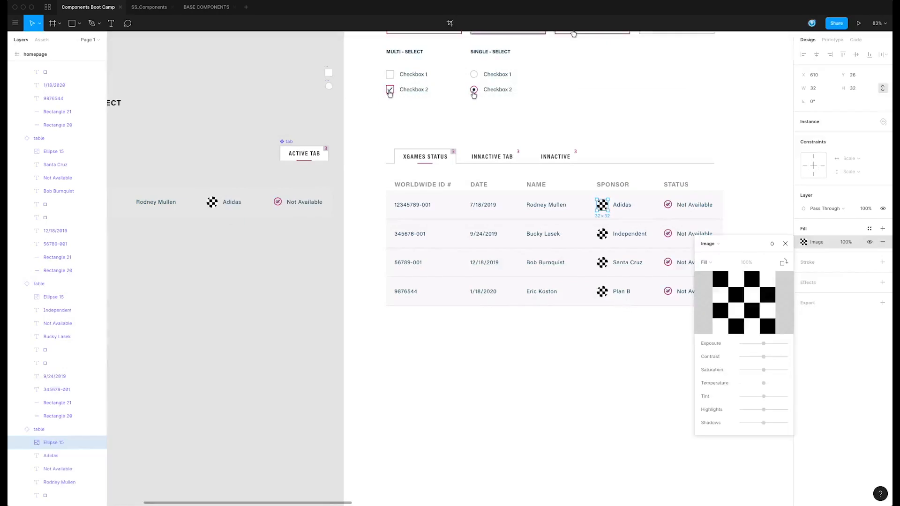
{"action": "left_click", "coordinate": [745, 304]}
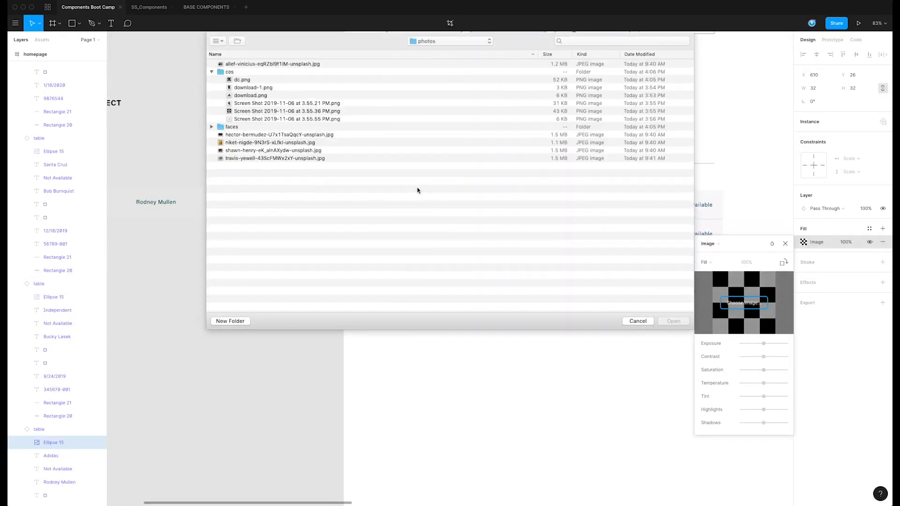
{"action": "left_click", "coordinate": [240, 96]}
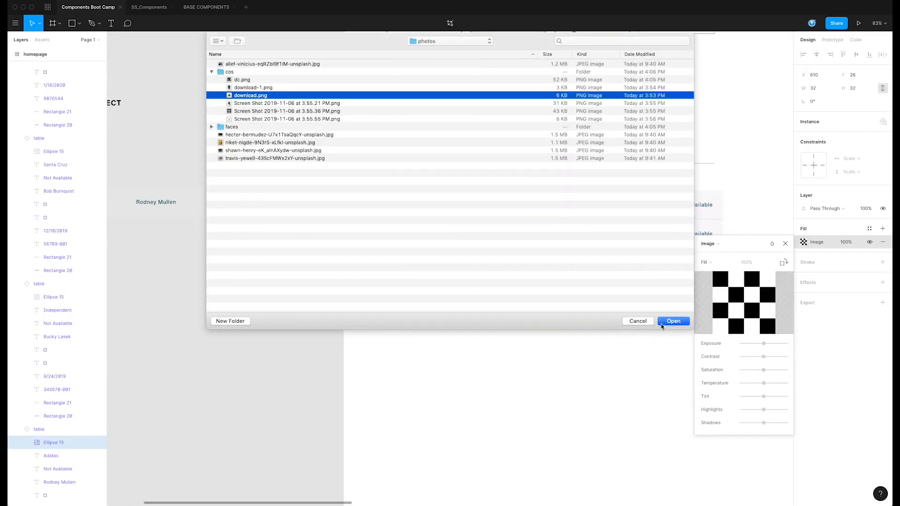
{"action": "left_click", "coordinate": [665, 321]}
Replace the image fill of the second row's sponsor circle with Screen Shot 2019-11-06 at 3.55.36 PM.png.
{"action": "left_click", "coordinate": [604, 235]}
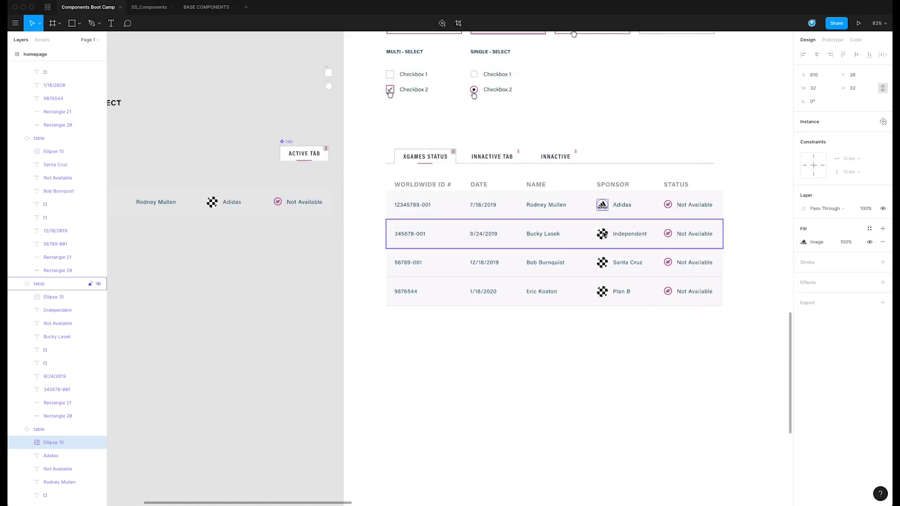
{"action": "double_click", "coordinate": [604, 235]}
{"action": "left_click", "coordinate": [803, 242]}
{"action": "left_click", "coordinate": [741, 304]}
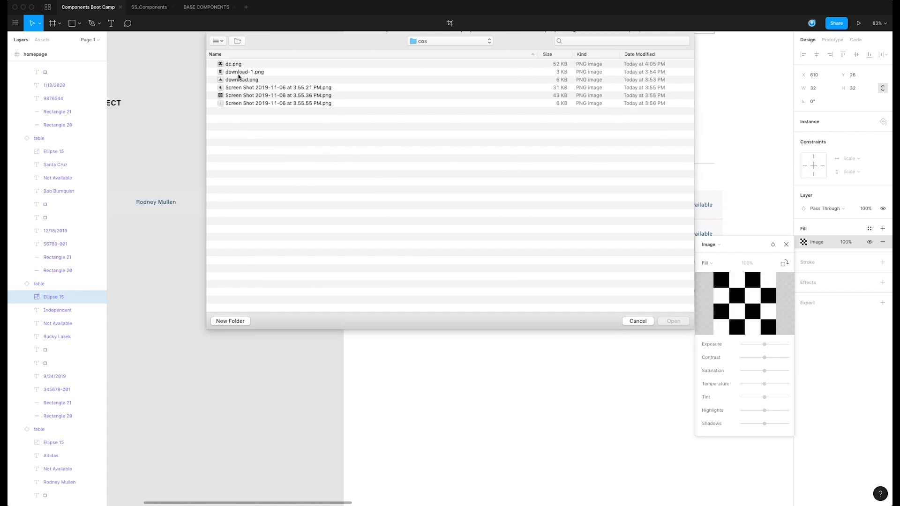
{"action": "left_click", "coordinate": [234, 96]}
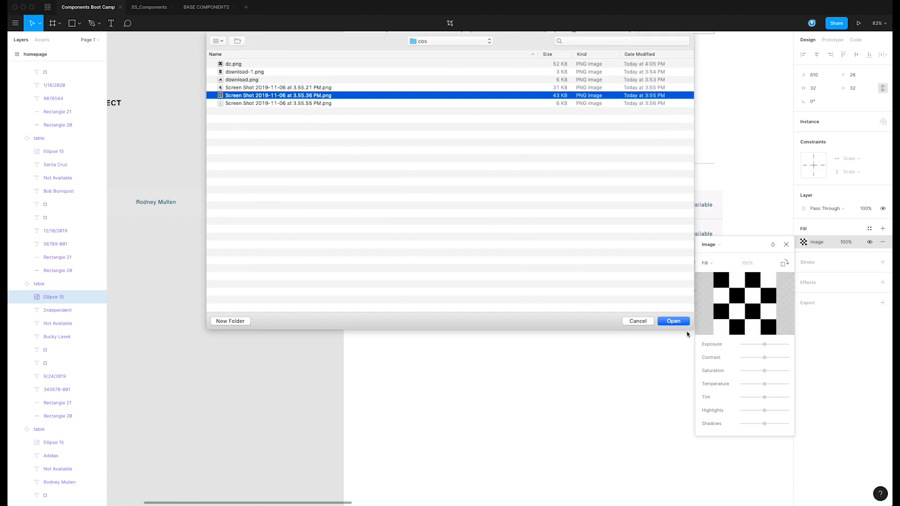
{"action": "left_click", "coordinate": [681, 321]}
Replace the image fill of the third row's sponsor circle with Screen Shot 2019-11-06 at 3.55.21 PM.png.
{"action": "left_click", "coordinate": [53, 151]}
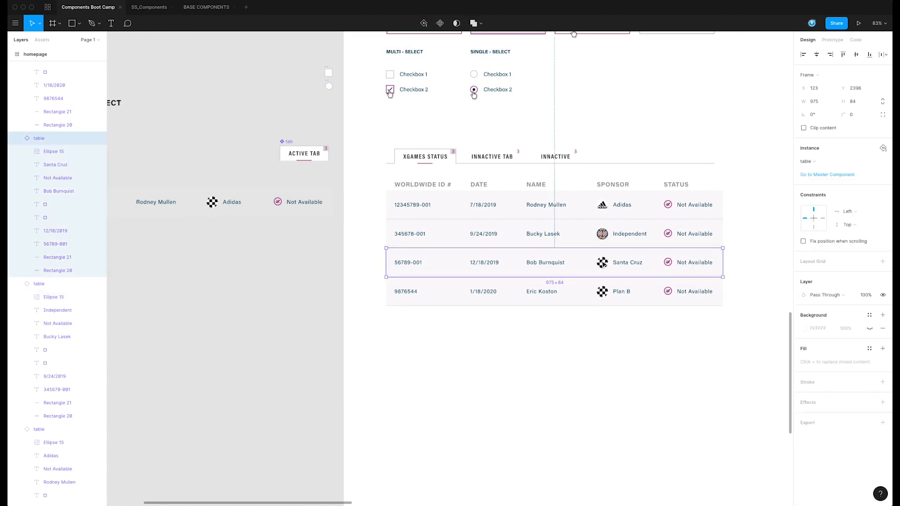
{"action": "left_click", "coordinate": [803, 243]}
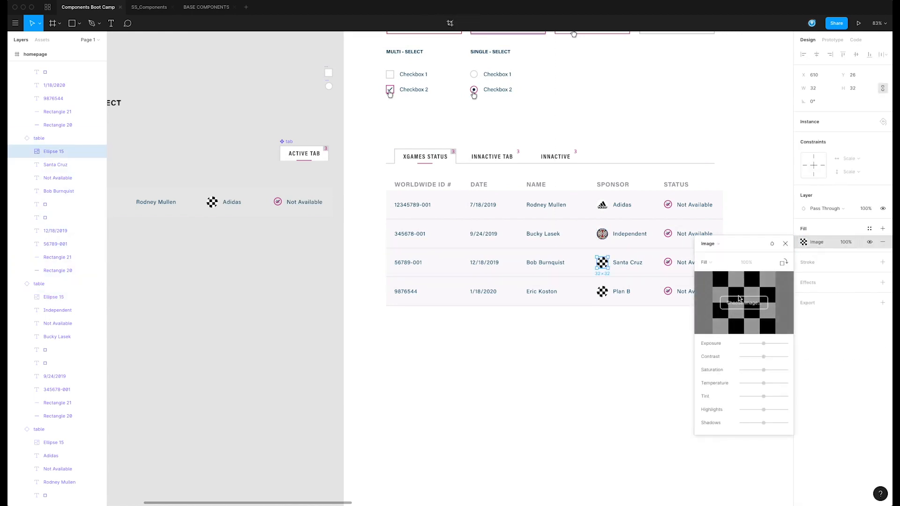
{"action": "left_click", "coordinate": [741, 303]}
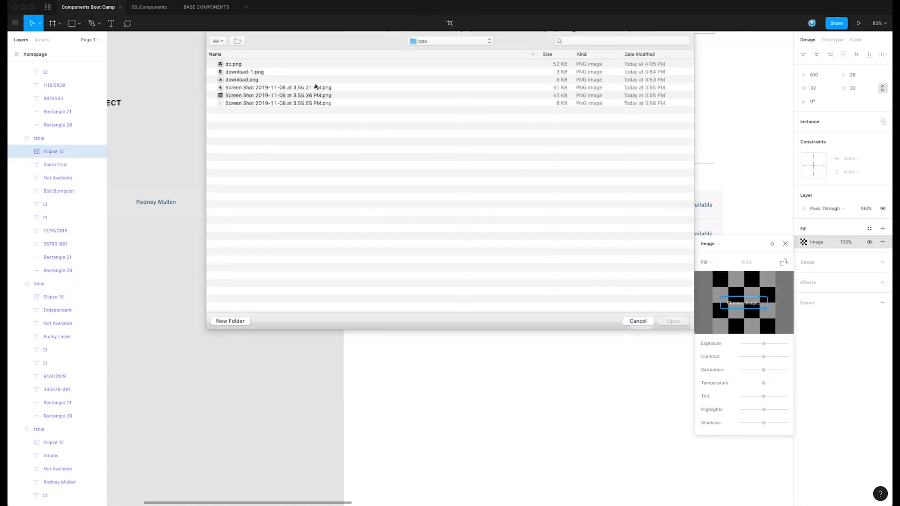
{"action": "left_click", "coordinate": [236, 89]}
{"action": "left_click", "coordinate": [675, 323]}
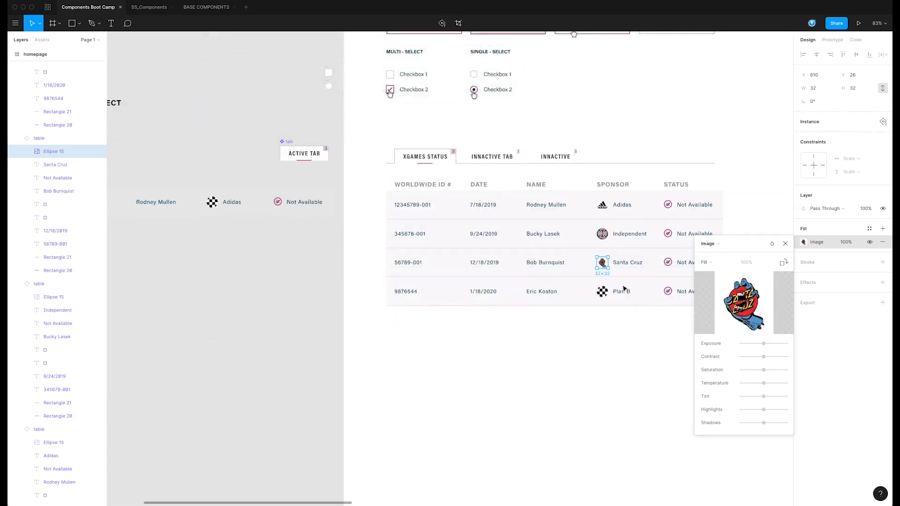
Replace the image fill of the fourth row's sponsor circle with download-1.png and close the fill settings.
{"action": "left_click", "coordinate": [602, 291]}
{"action": "double_click", "coordinate": [602, 291]}
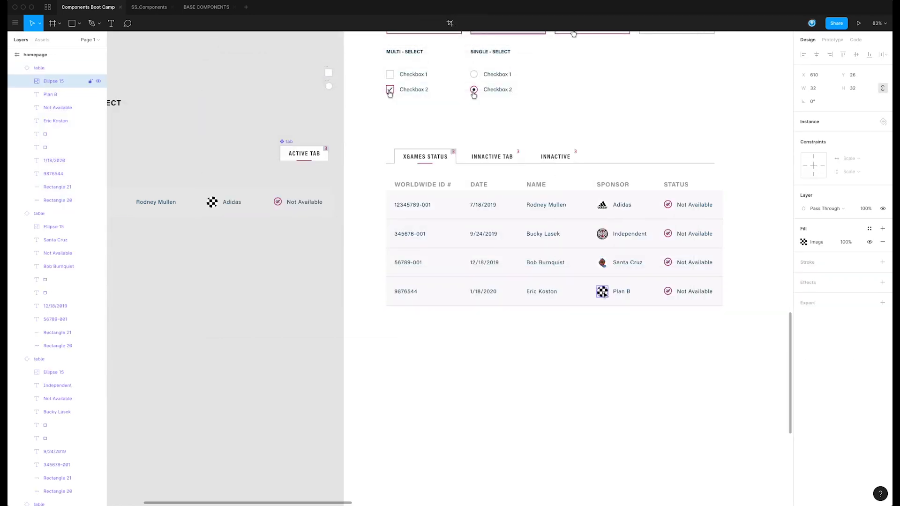
{"action": "left_click", "coordinate": [803, 242]}
{"action": "left_click", "coordinate": [722, 304]}
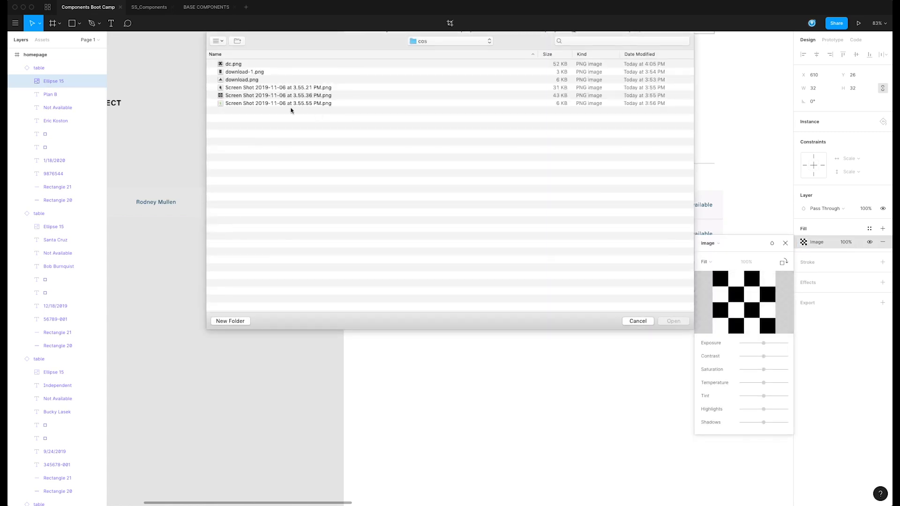
{"action": "left_click", "coordinate": [231, 71]}
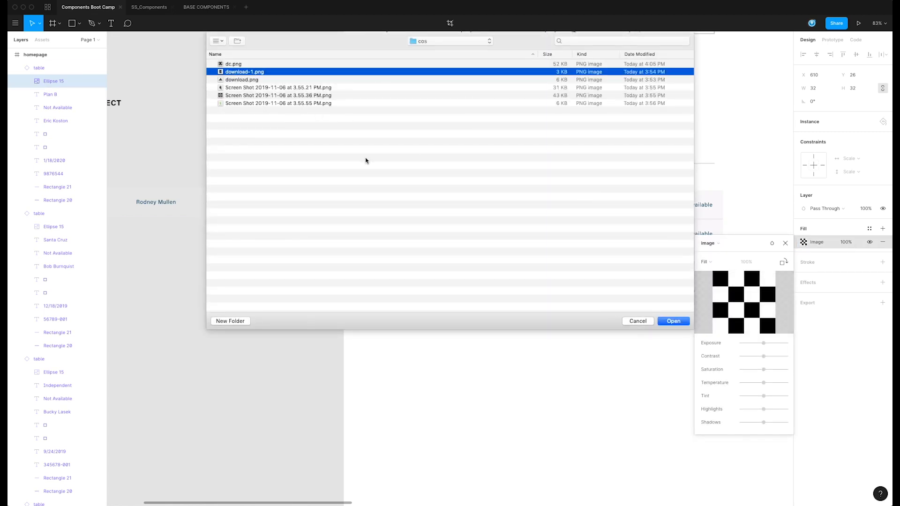
{"action": "left_click", "coordinate": [686, 322]}
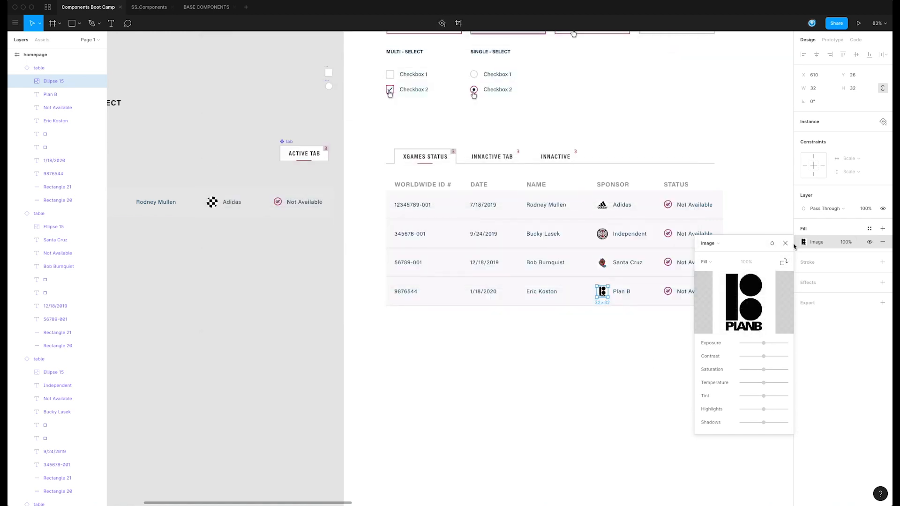
{"action": "left_click", "coordinate": [786, 243]}
{"action": "left_click", "coordinate": [627, 335]}
{"action": "scroll", "coordinate": [621, 335], "scroll_direction": "right", "scroll_amount": 1}
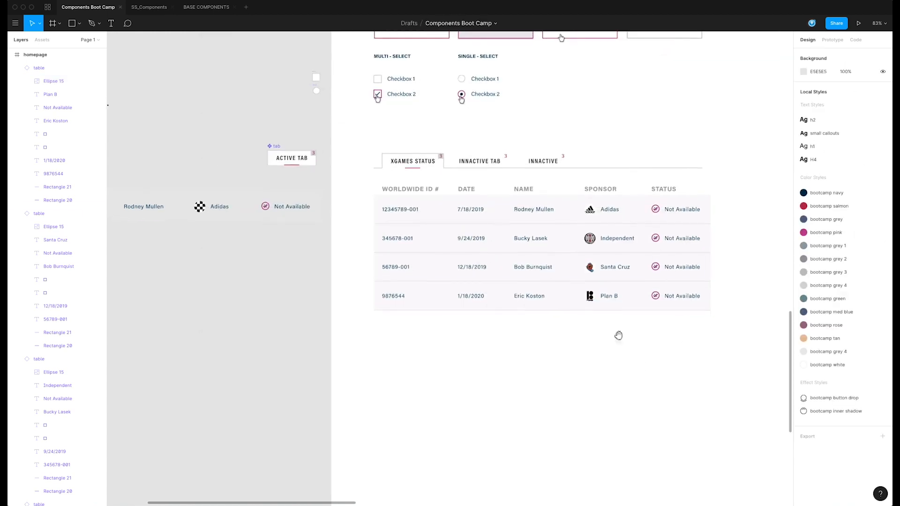
In the master table row component, rename the pink status icon layer "available" and the green one "not available".
{"action": "left_click", "coordinate": [656, 220]}
{"action": "double_click", "coordinate": [655, 210]}
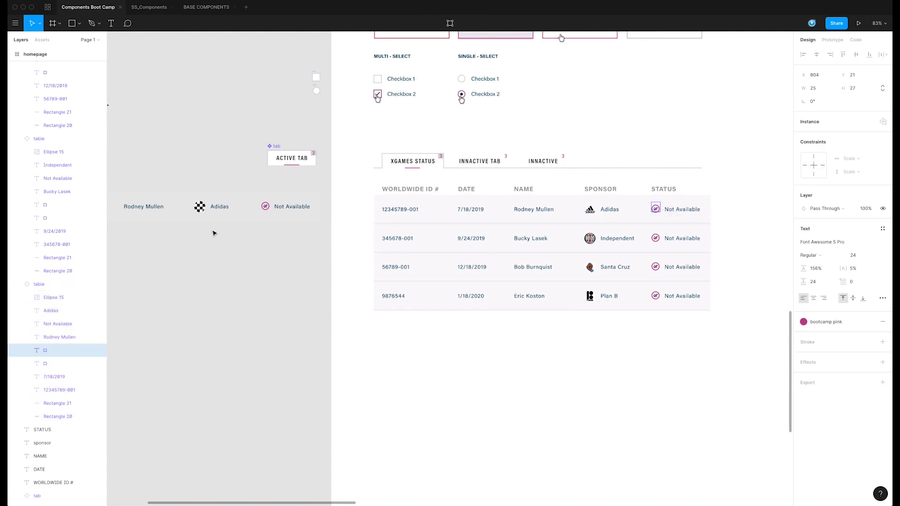
{"action": "left_click", "coordinate": [217, 211]}
{"action": "double_click", "coordinate": [264, 207]}
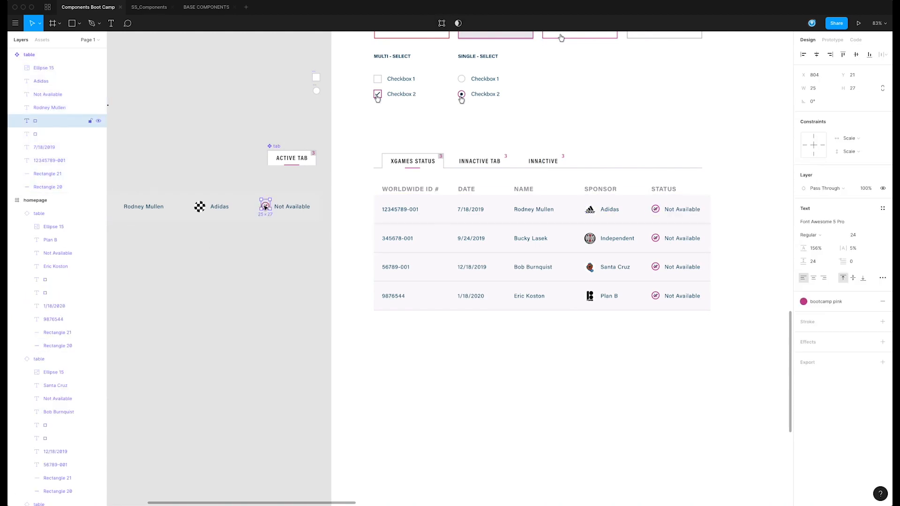
{"action": "double_click", "coordinate": [37, 121]}
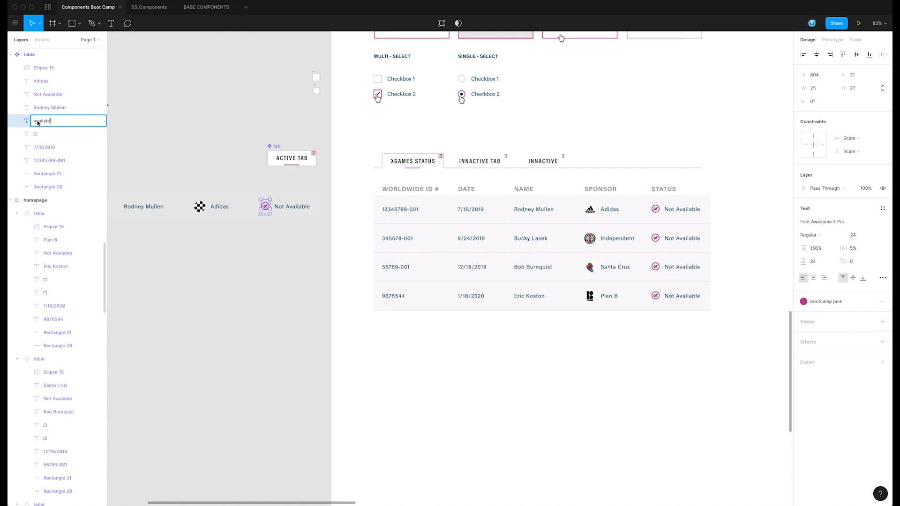
{"action": "left_click", "coordinate": [37, 135]}
{"action": "double_click", "coordinate": [36, 135]}
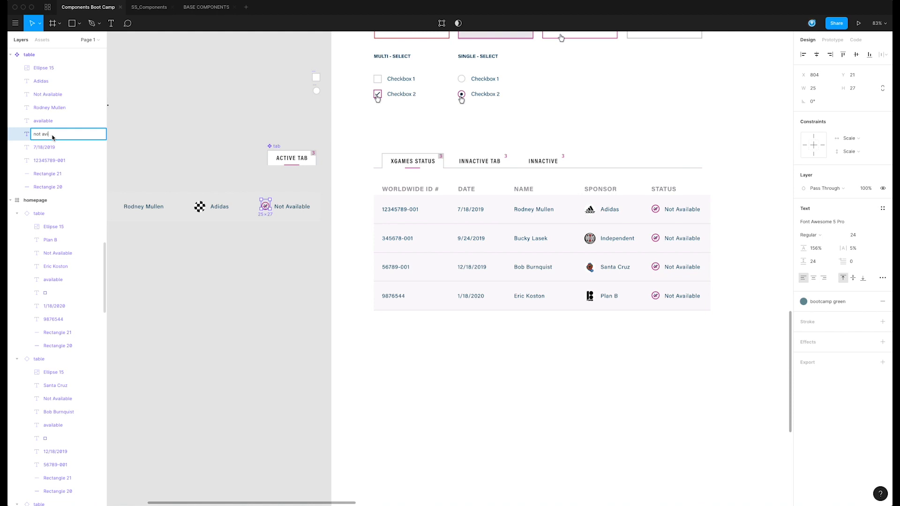
{"action": "key", "text": "Return"}
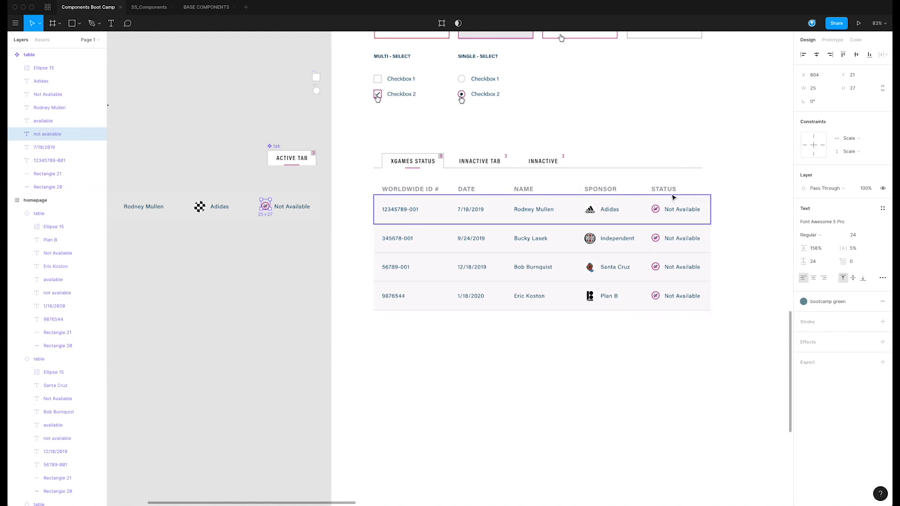
Hide the "available" icon in the first table row and the "not available" icon in the second row.
{"action": "left_click", "coordinate": [651, 212]}
{"action": "left_click", "coordinate": [99, 350]}
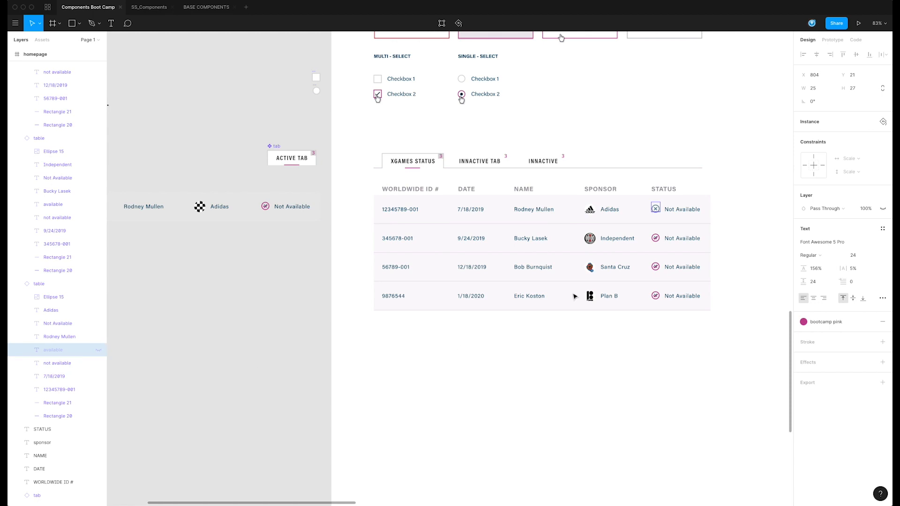
{"action": "left_click", "coordinate": [667, 247]}
{"action": "double_click", "coordinate": [666, 240]}
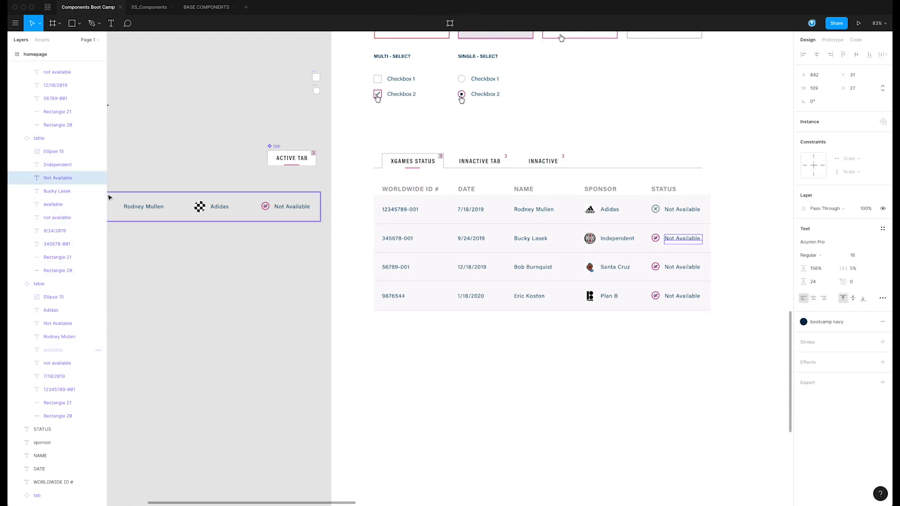
{"action": "left_click", "coordinate": [98, 180]}
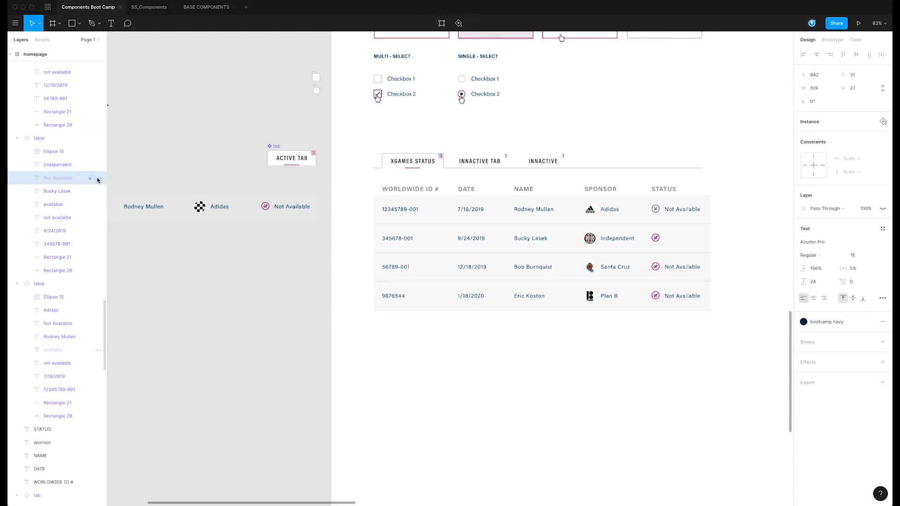
{"action": "left_click", "coordinate": [98, 180]}
{"action": "left_click", "coordinate": [98, 218]}
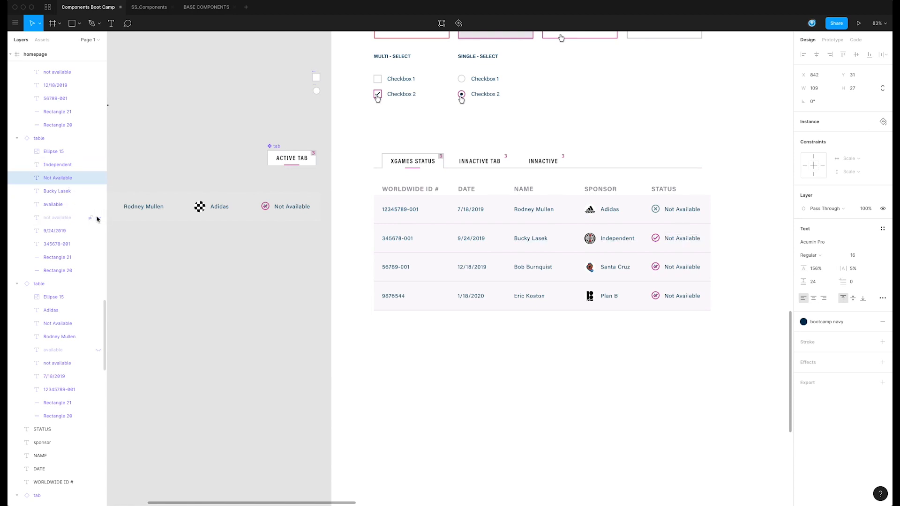
Change the status text of the second, third and fourth table rows to "Available".
{"action": "double_click", "coordinate": [676, 239]}
{"action": "left_click_drag", "start_coordinate": [677, 240], "coordinate": [664, 296]}
{"action": "key", "text": "BackSpace"}
{"action": "double_click", "coordinate": [675, 267]}
{"action": "key", "text": "BackSpace"}
{"action": "key", "text": "BackSpace"}
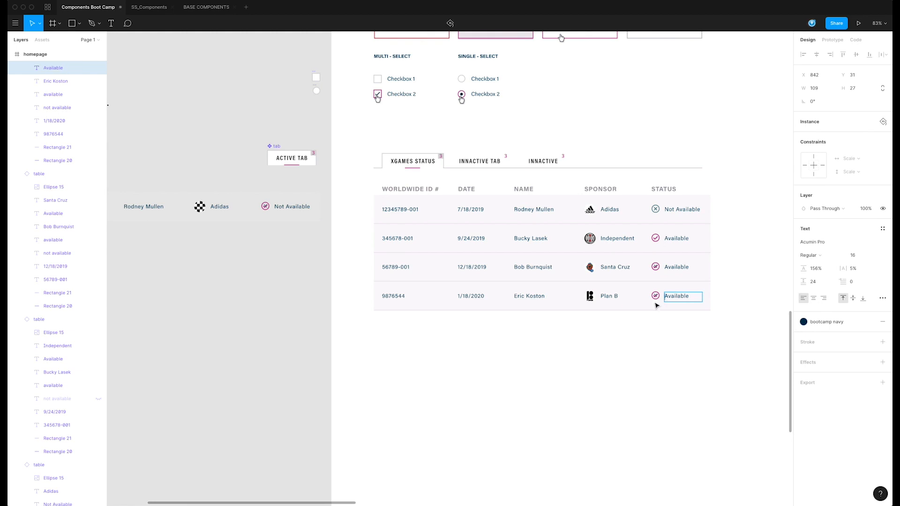
Hide the "not available" icon in the fourth and third table rows.
{"action": "left_click", "coordinate": [655, 296]}
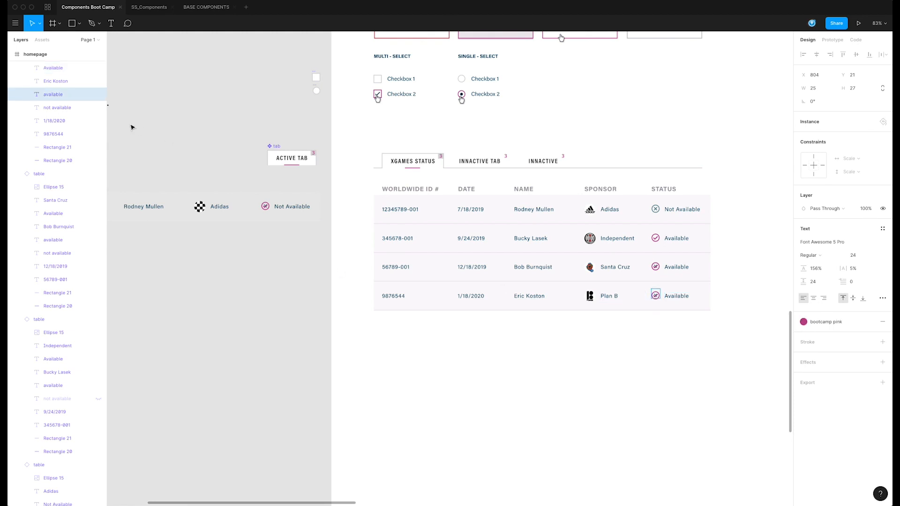
{"action": "left_click", "coordinate": [98, 108]}
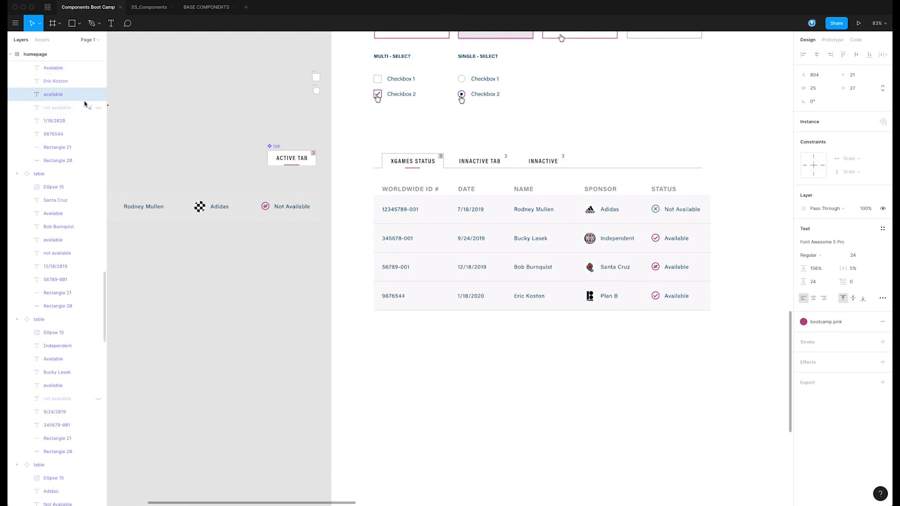
{"action": "scroll", "coordinate": [86, 104], "scroll_direction": "up", "scroll_amount": 3}
{"action": "left_click", "coordinate": [654, 267]}
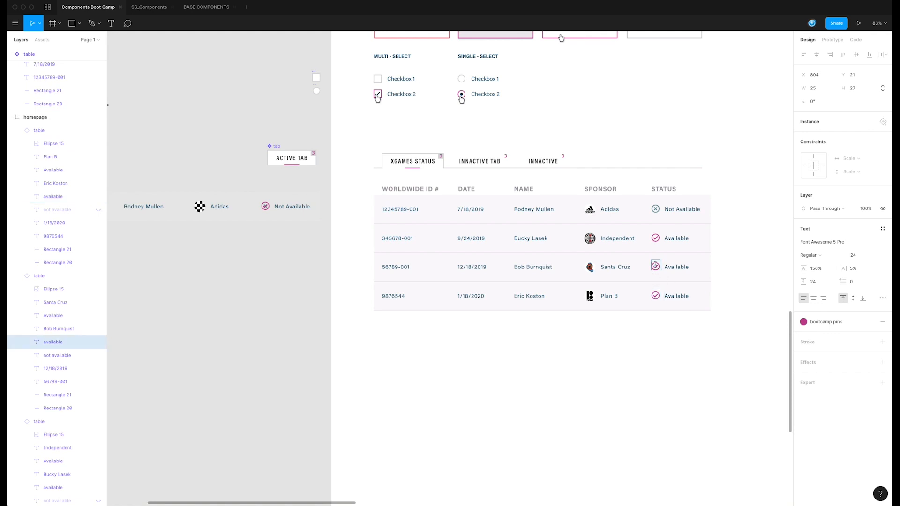
{"action": "left_click", "coordinate": [98, 355]}
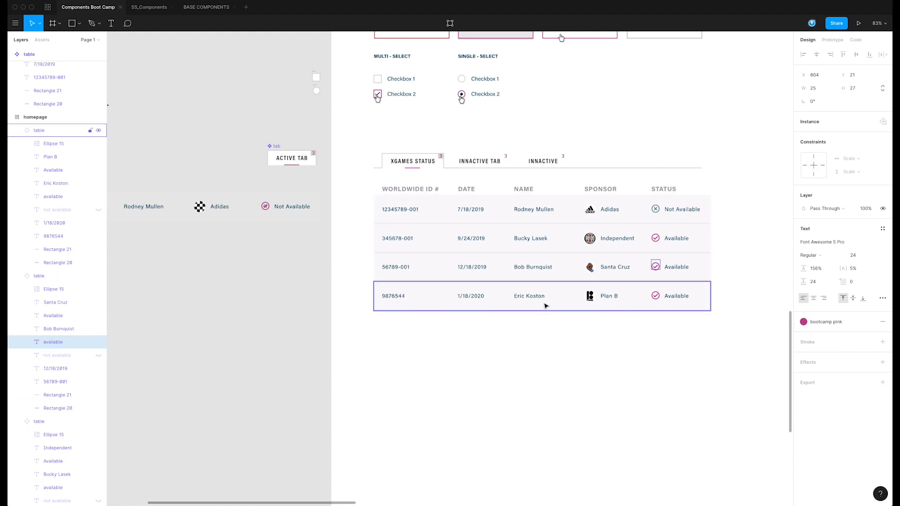
Try hiding the background rectangle of the second table row and undo it.
{"action": "left_click", "coordinate": [431, 239]}
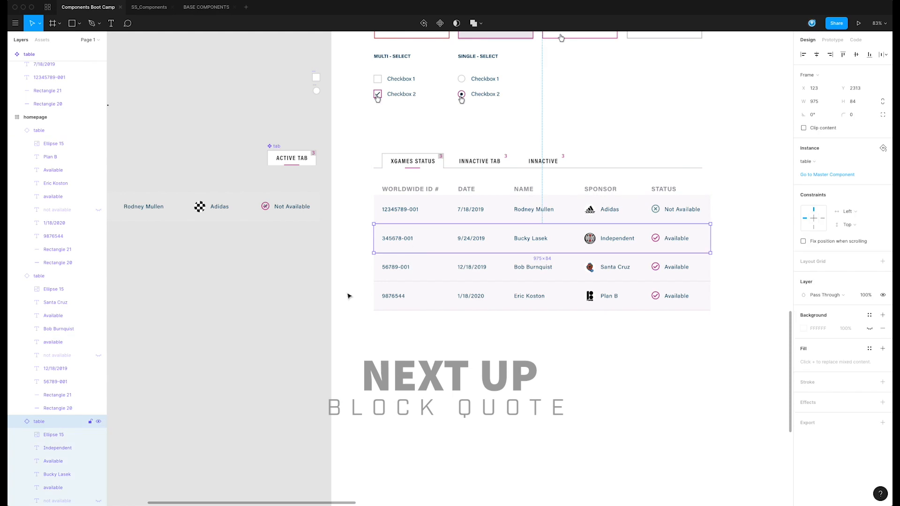
{"action": "scroll", "coordinate": [60, 426], "scroll_direction": "down", "scroll_amount": 3}
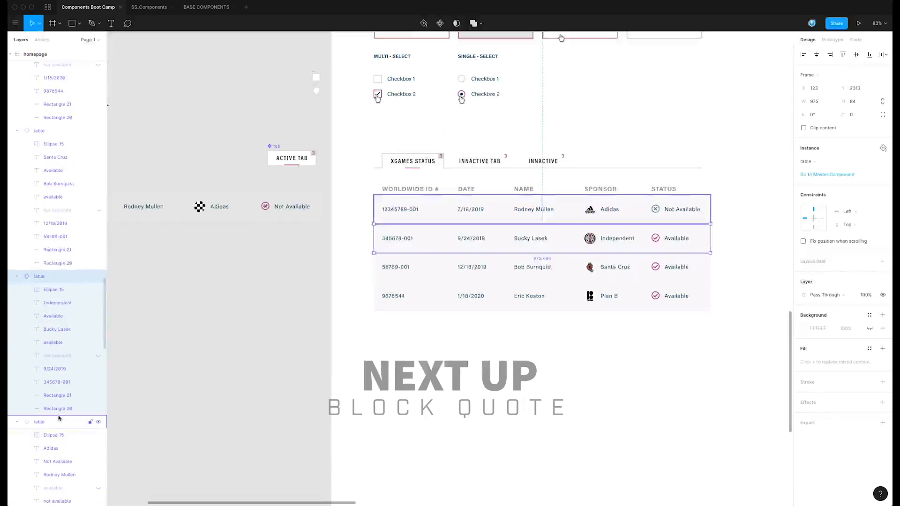
{"action": "left_click", "coordinate": [60, 412]}
{"action": "left_click", "coordinate": [99, 409]}
{"action": "left_click", "coordinate": [425, 290]}
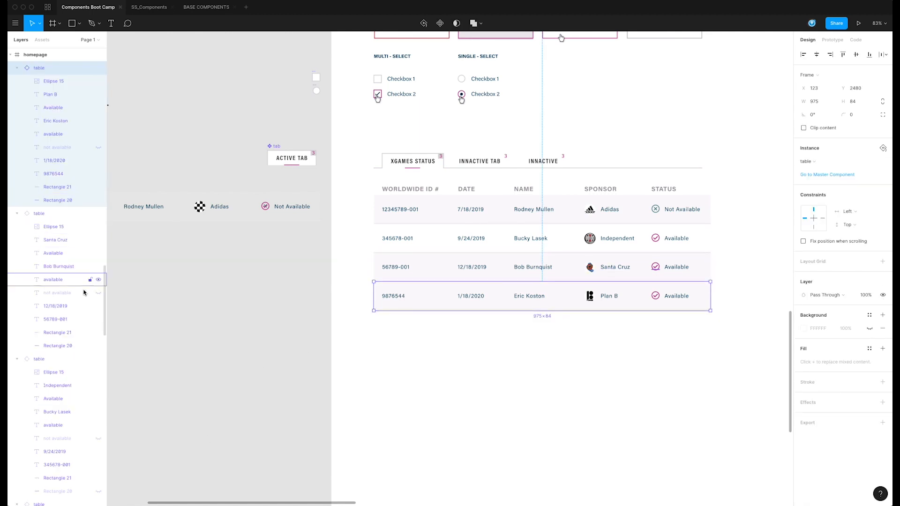
{"action": "key", "text": "super+z"}
{"action": "key", "text": "super+z"}
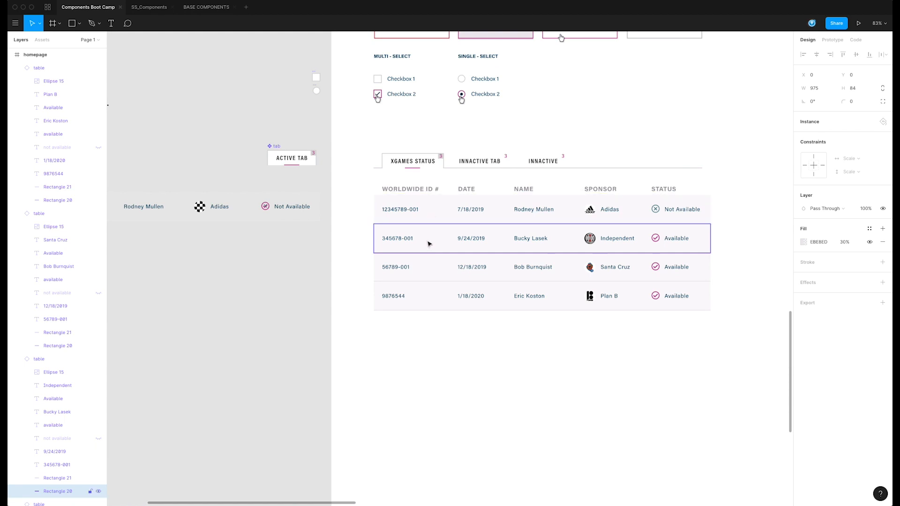
{"action": "left_click", "coordinate": [413, 238]}
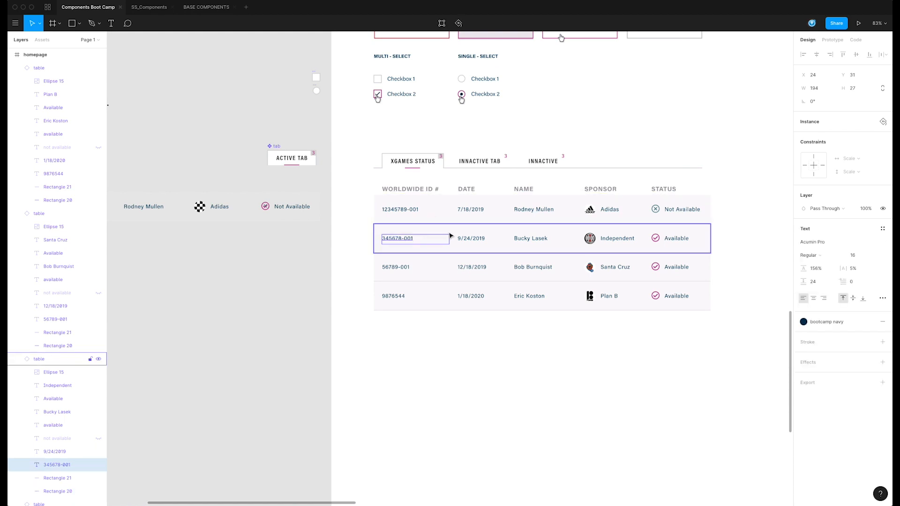
Hide the background rectangle in the first and third table rows to create alternating row shading.
{"action": "left_click", "coordinate": [436, 209]}
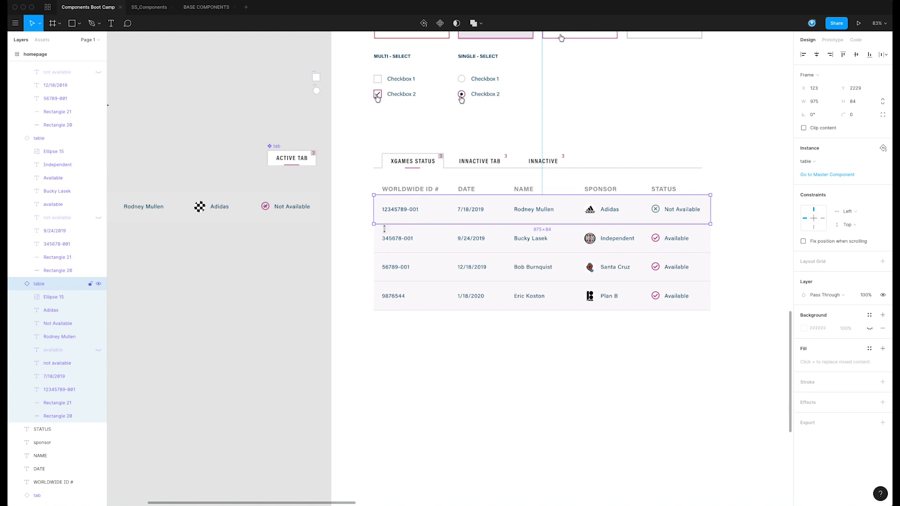
{"action": "left_click", "coordinate": [98, 416]}
{"action": "left_click", "coordinate": [491, 253]}
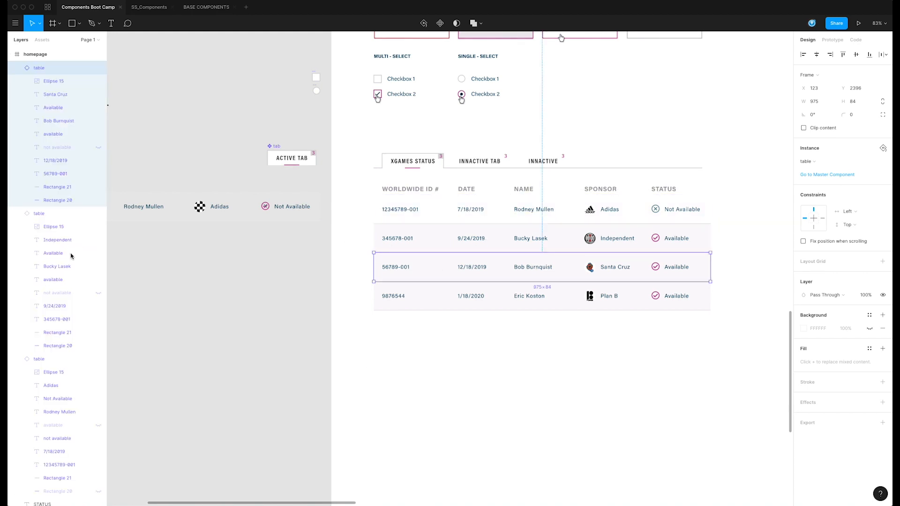
{"action": "left_click", "coordinate": [98, 201]}
{"action": "left_click", "coordinate": [478, 361]}
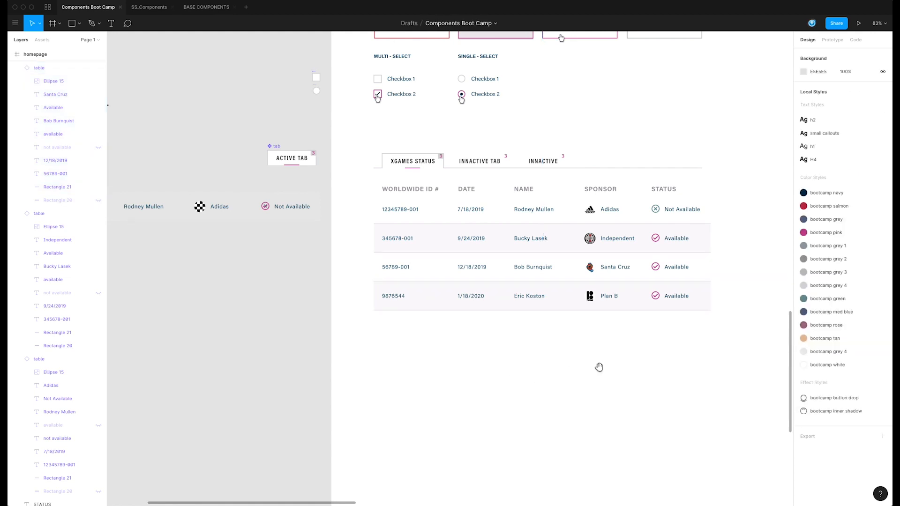
{"action": "left_click_drag", "start_coordinate": [595, 367], "coordinate": [535, 372]}
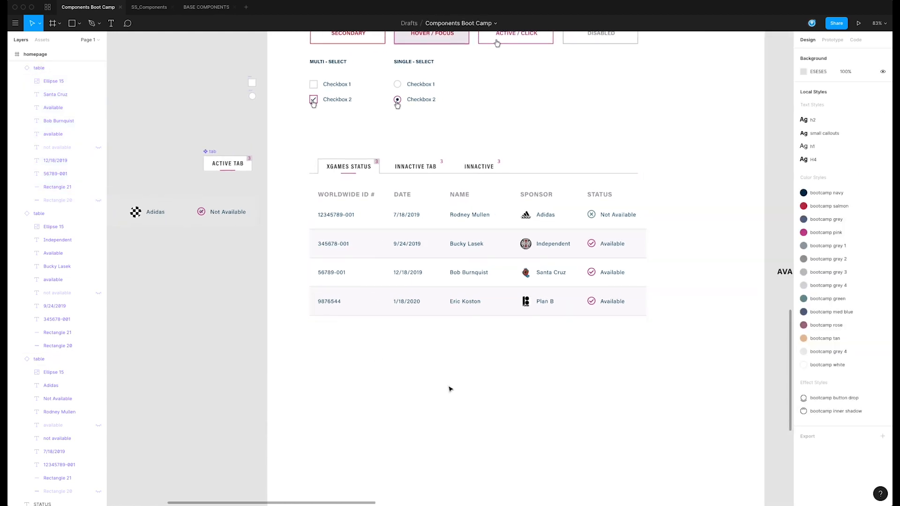
{"action": "left_click_drag", "start_coordinate": [595, 384], "coordinate": [538, 373]}
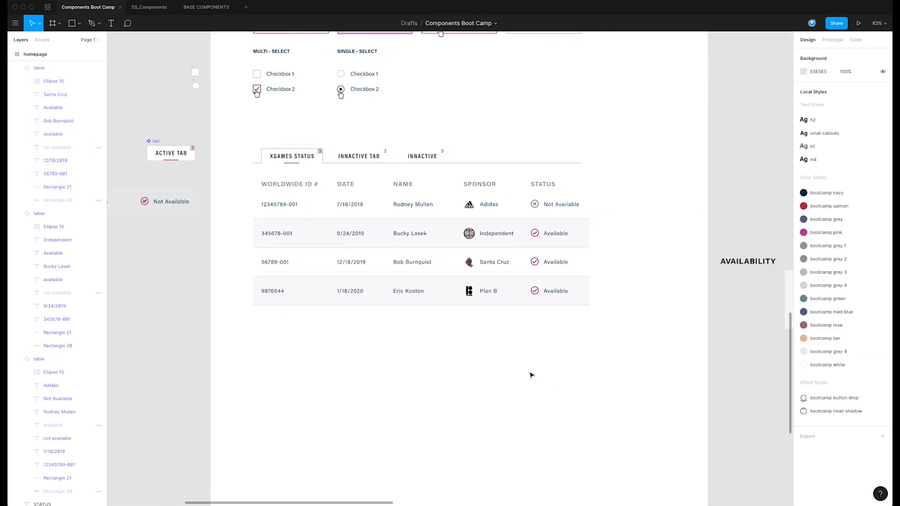